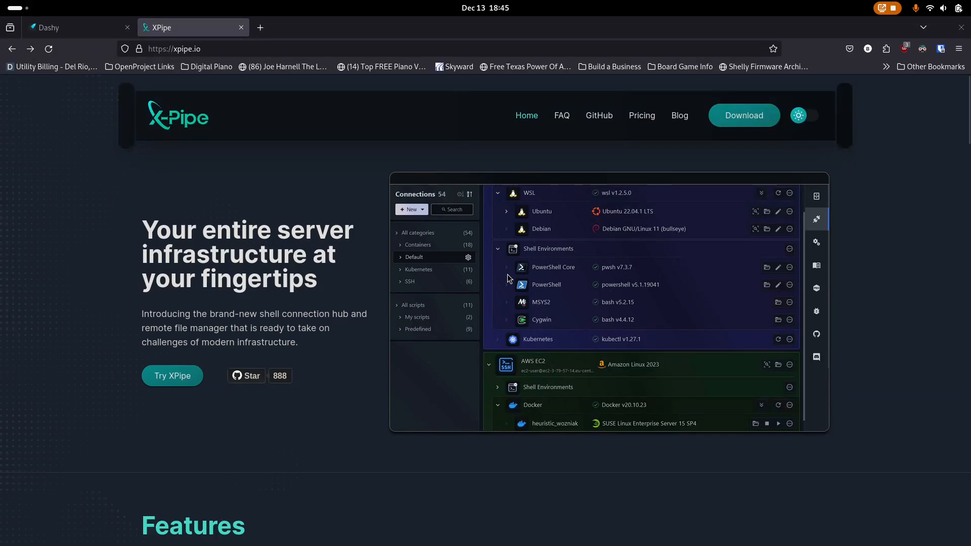
- Examine the XPipe home page's feature overview, from file management through the terminal launcher to SSH client integration
scroll(508, 275, down, 1)
scroll(508, 275, down, 4)
scroll(508, 275, up, 3)
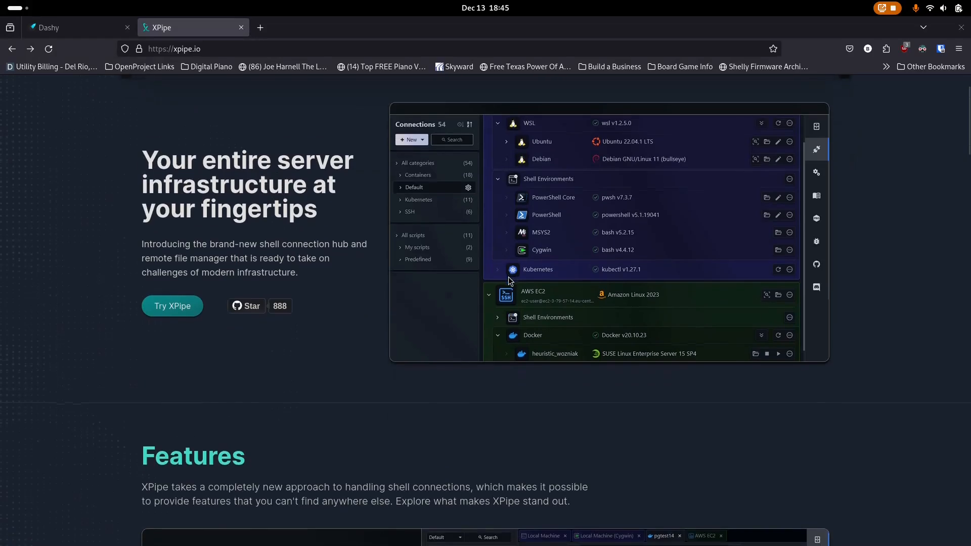
scroll(509, 277, down, 4)
scroll(509, 279, down, 4)
scroll(510, 279, down, 5)
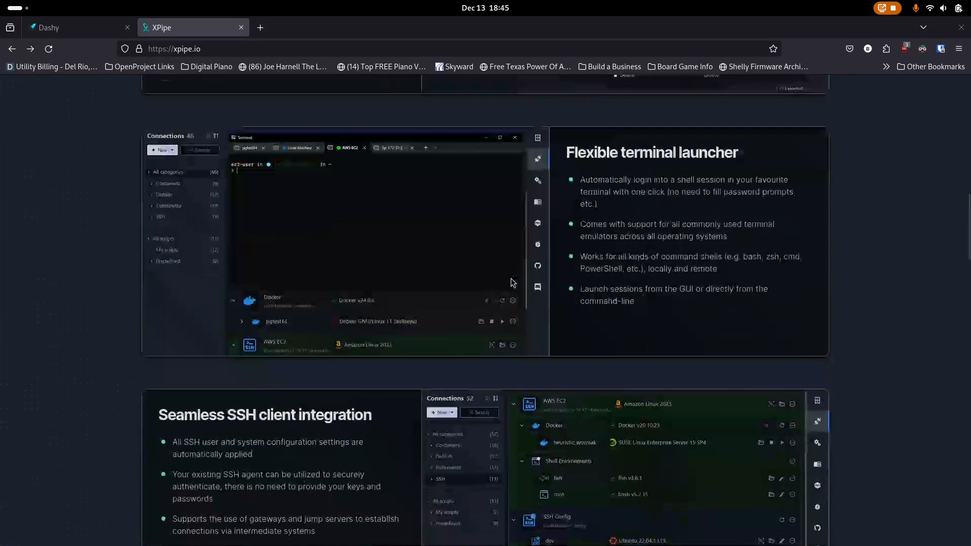
scroll(564, 273, down, 4)
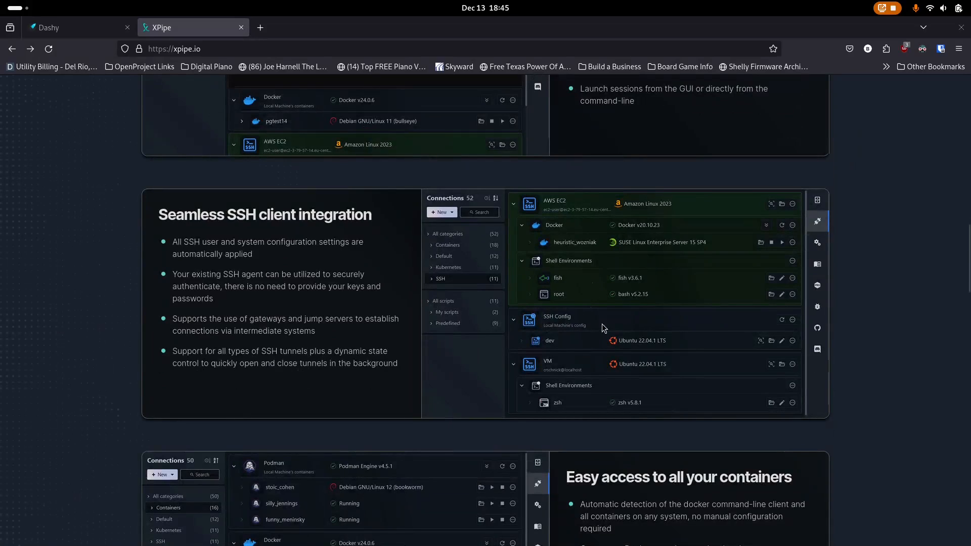
scroll(549, 332, up, 6)
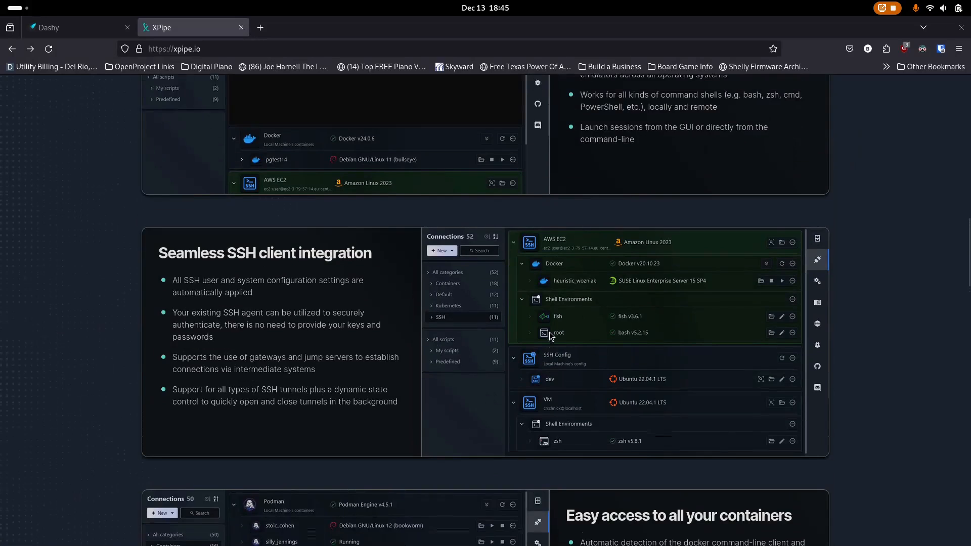
scroll(537, 335, up, 3)
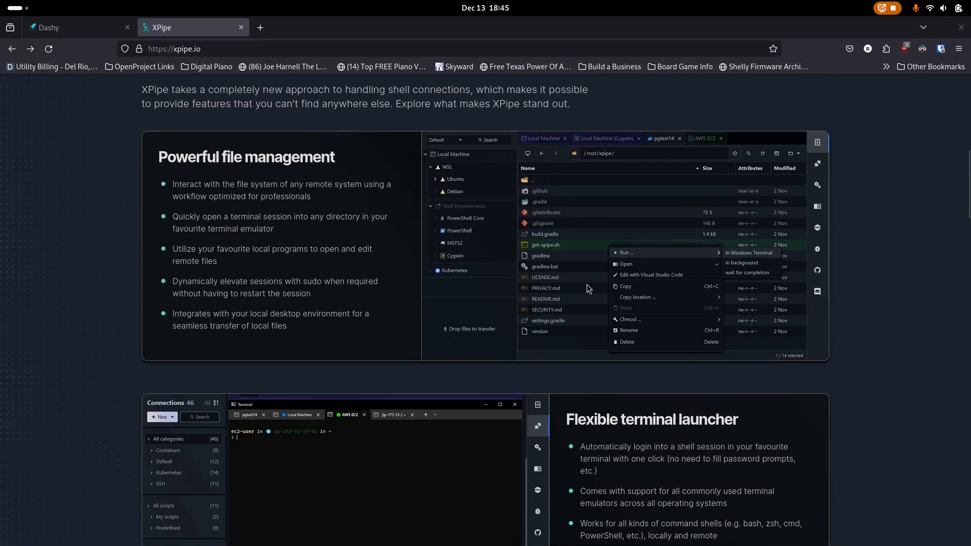
scroll(587, 285, up, 10)
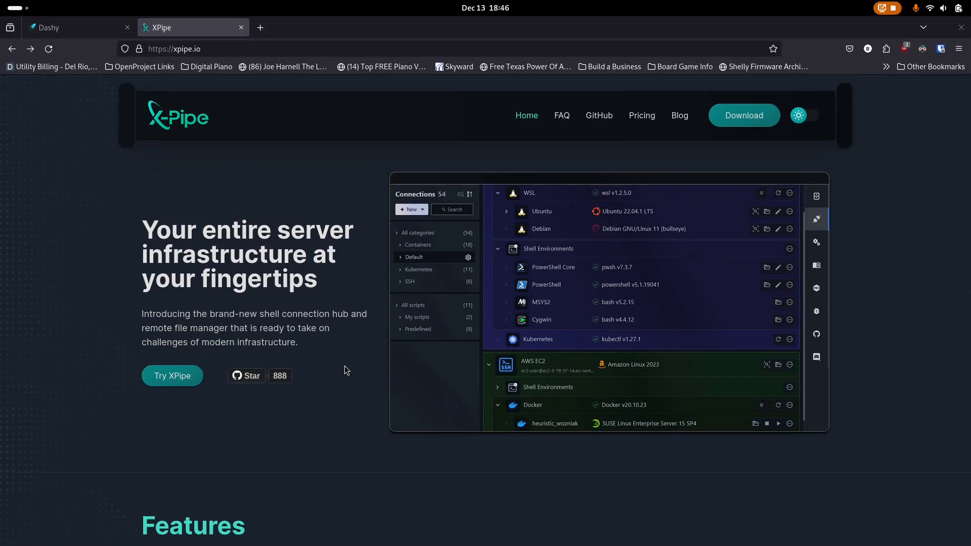
- Read through all the XPipe feature sections, from file management through SSH, containers and k8s clusters to the scripting system
scroll(348, 364, down, 8)
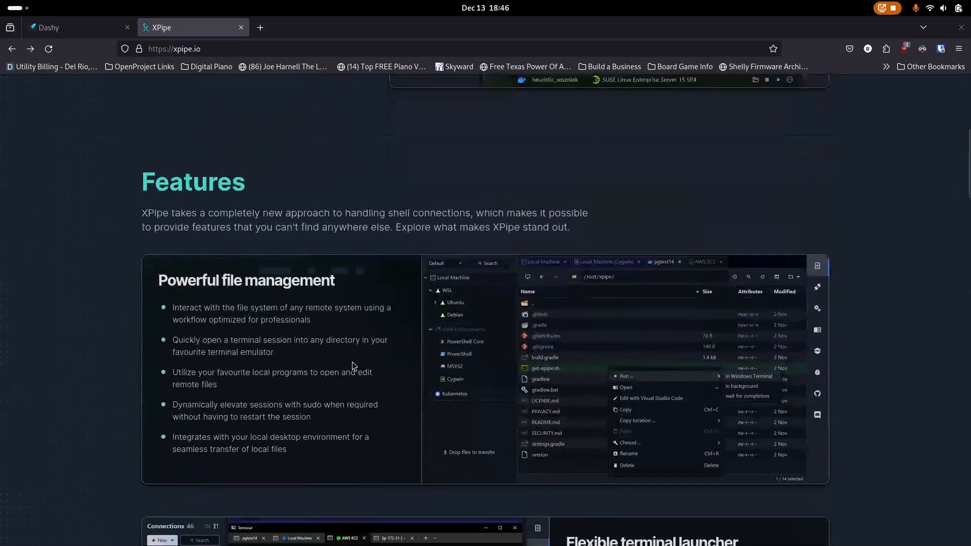
scroll(356, 360, up, 2)
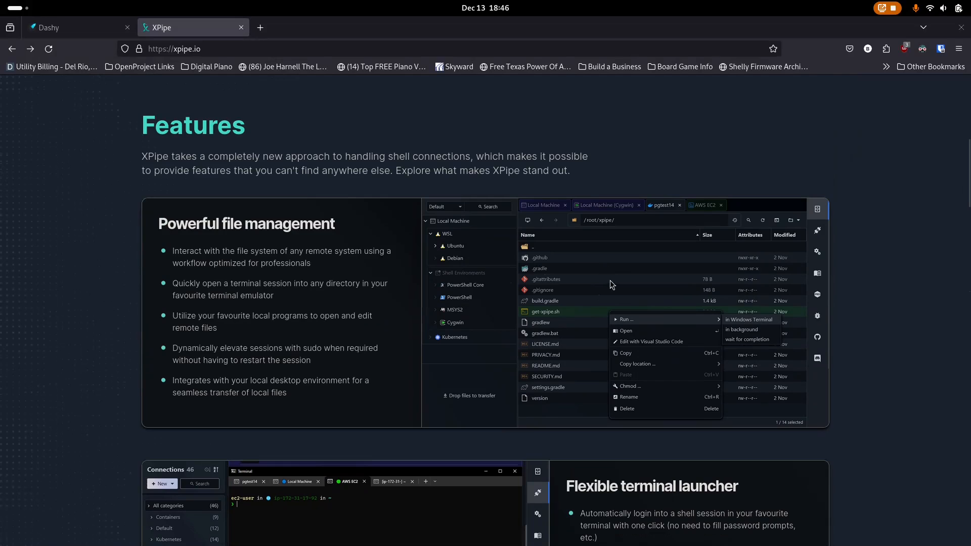
scroll(543, 275, down, 6)
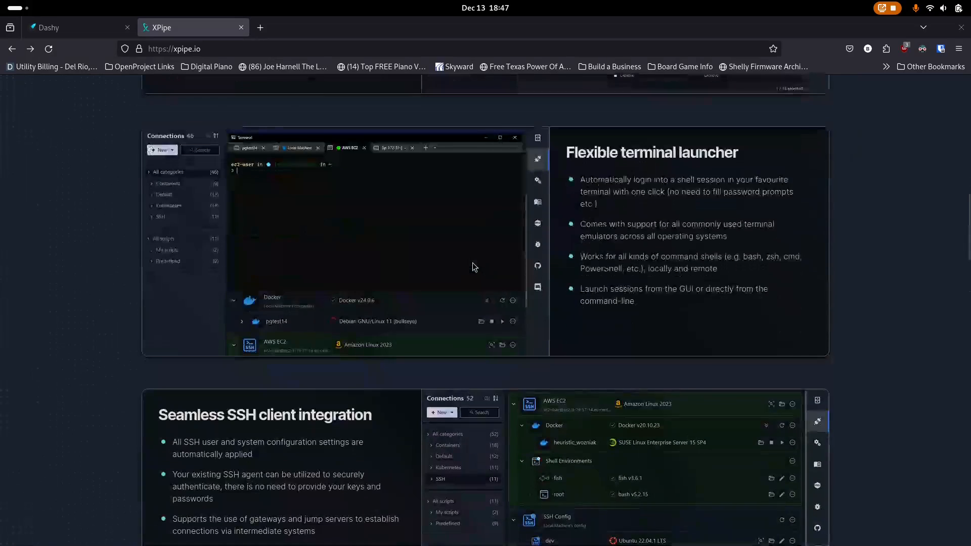
scroll(471, 261, down, 4)
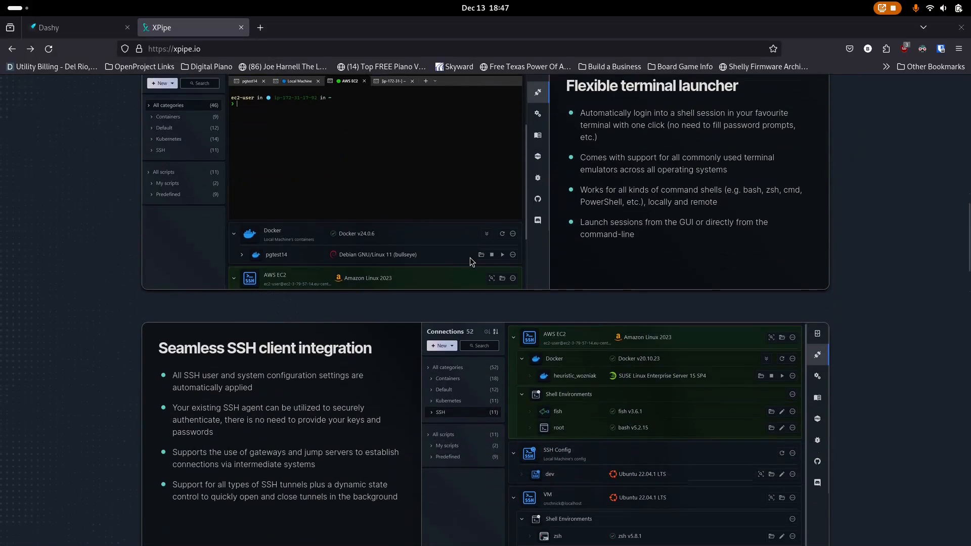
scroll(470, 270, down, 1)
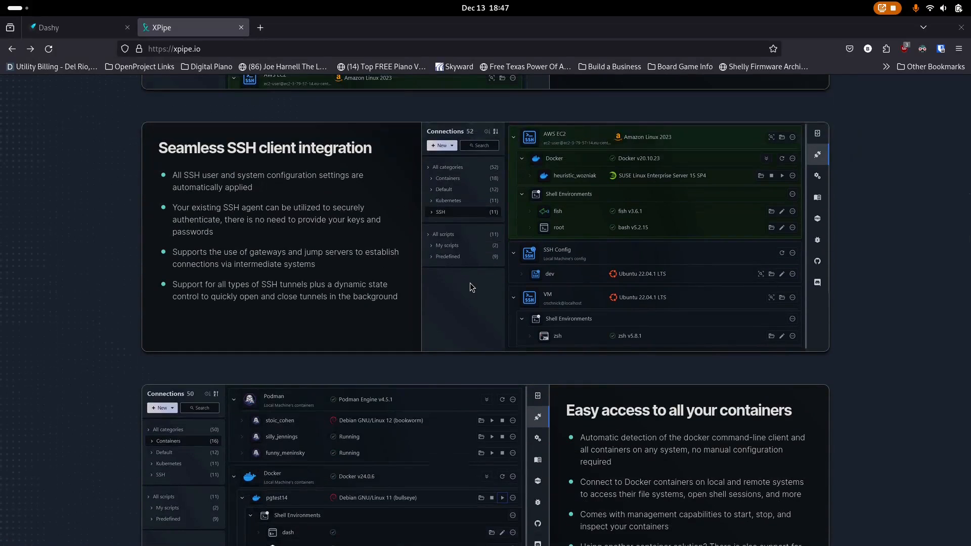
scroll(471, 281, down, 1)
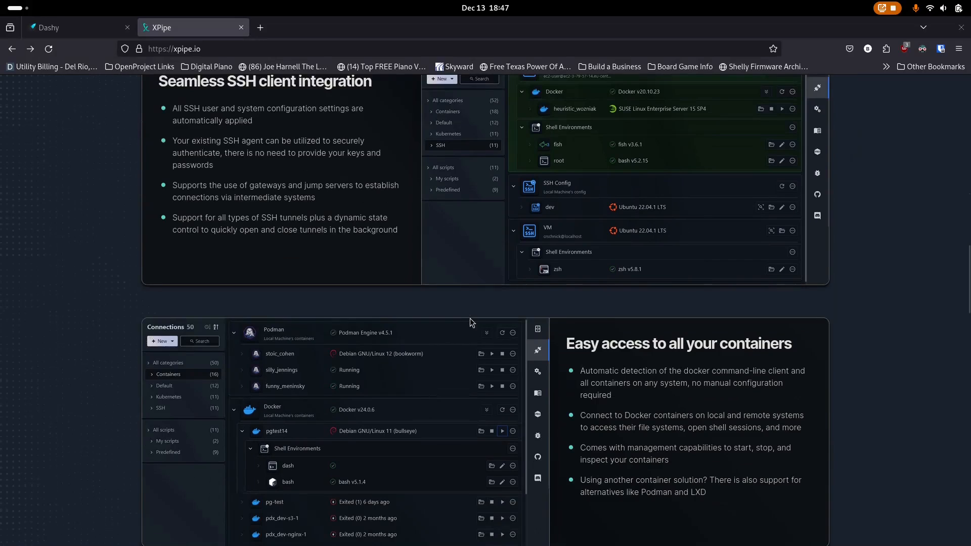
scroll(469, 320, down, 1)
scroll(469, 320, down, 1)
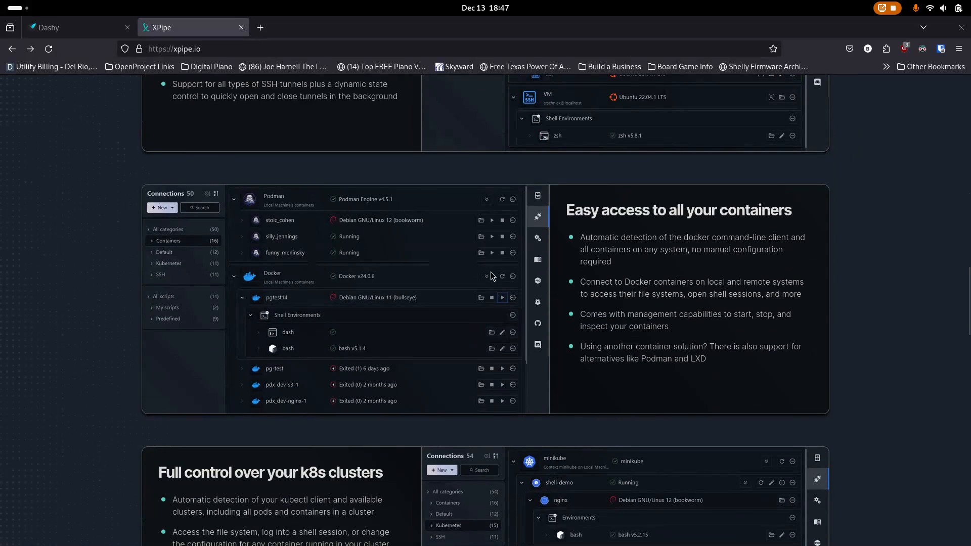
scroll(454, 287, down, 1)
scroll(454, 286, down, 3)
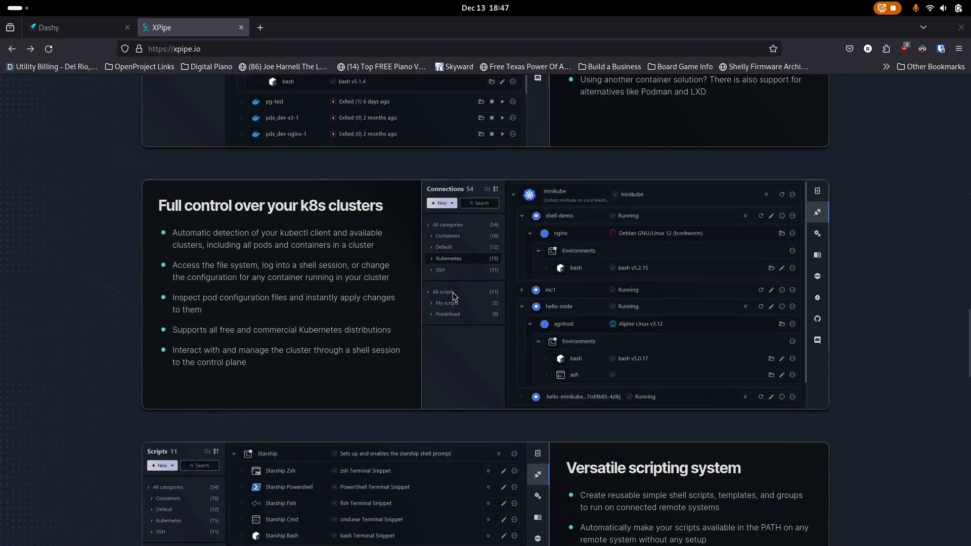
scroll(453, 293, down, 3)
scroll(453, 296, down, 2)
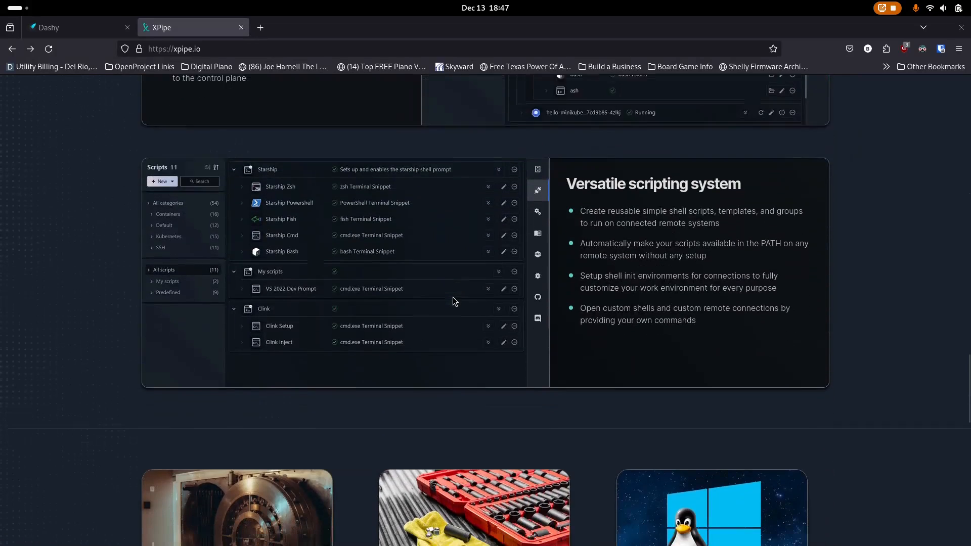
scroll(453, 299, up, 3)
scroll(453, 299, up, 20)
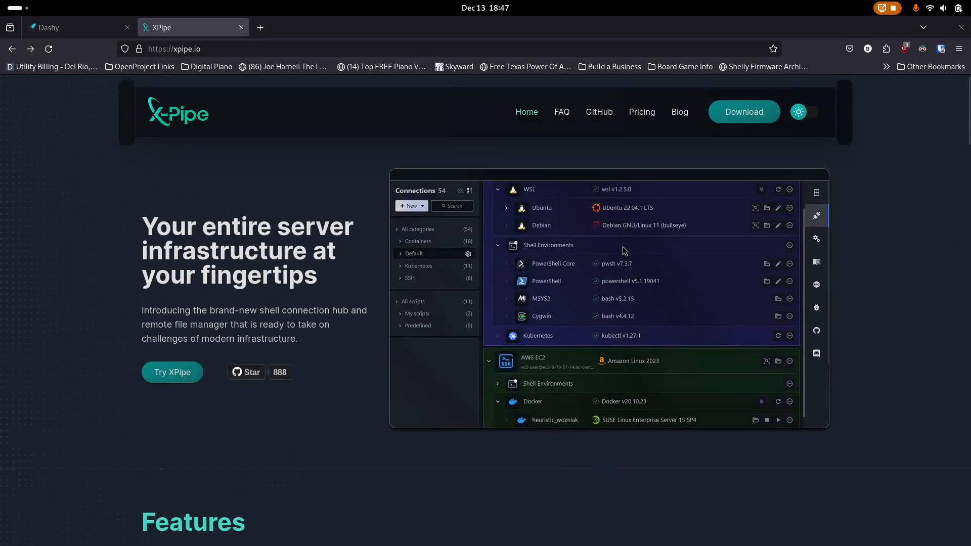
scroll(623, 247, up, 1)
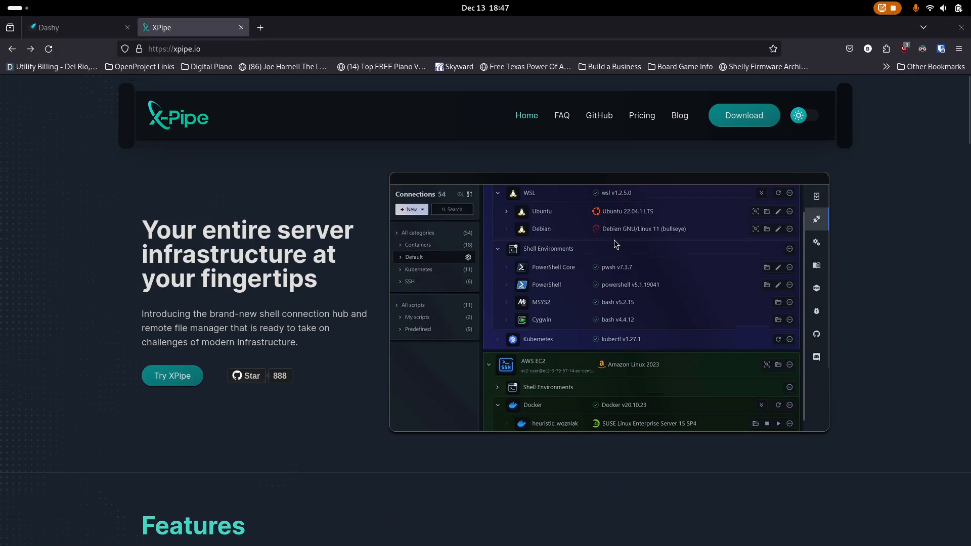
- Open the XPipe pricing page and review the Community, Professional and Enterprise plans and the frequently asked questions
click(642, 117)
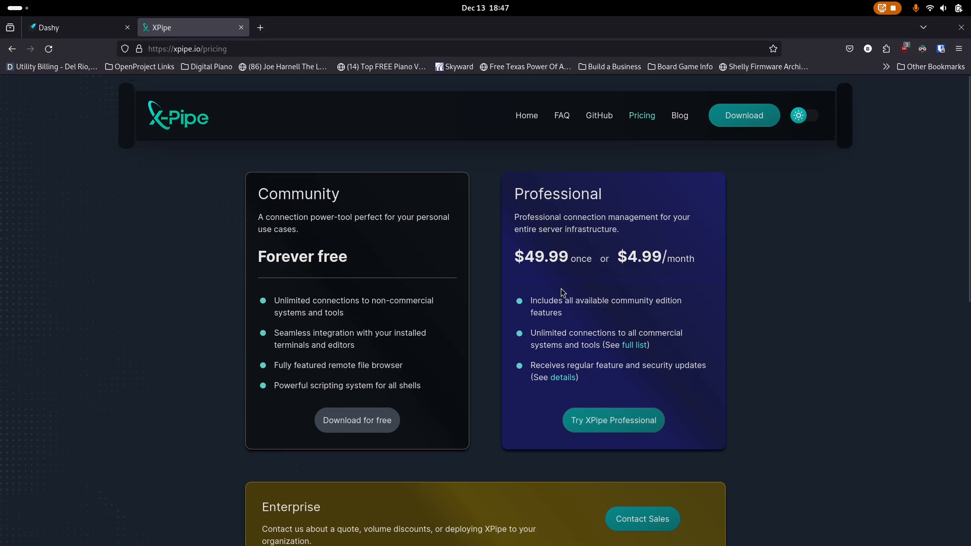
scroll(568, 333, down, 7)
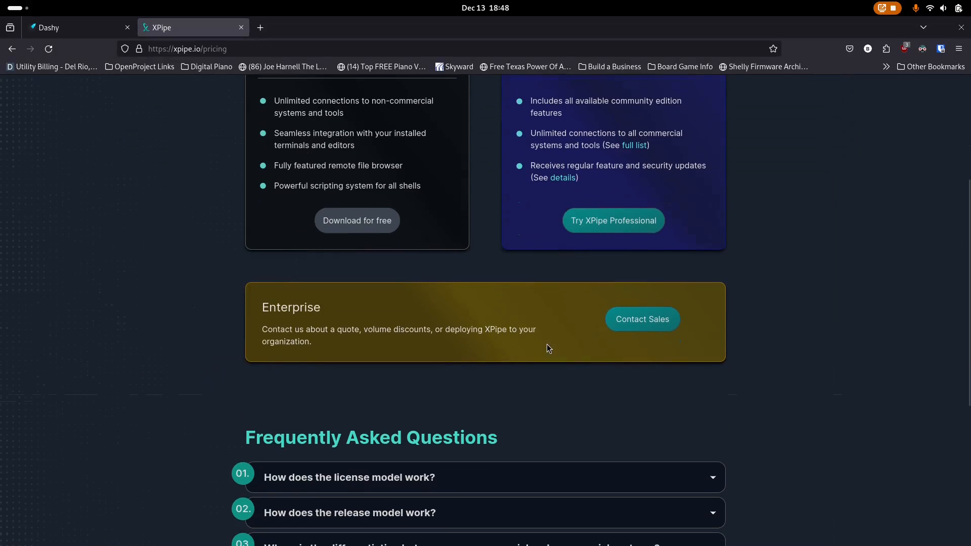
scroll(542, 343, down, 3)
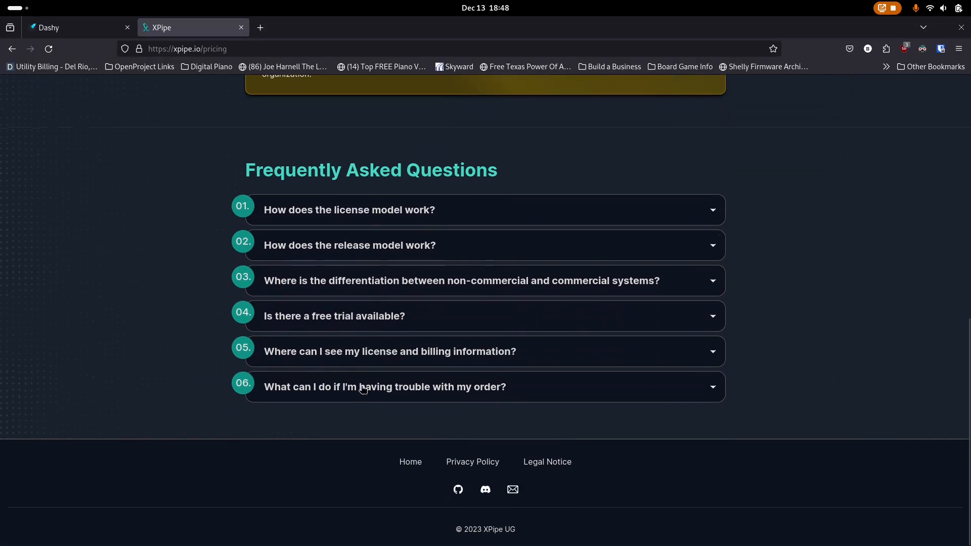
scroll(572, 306, up, 9)
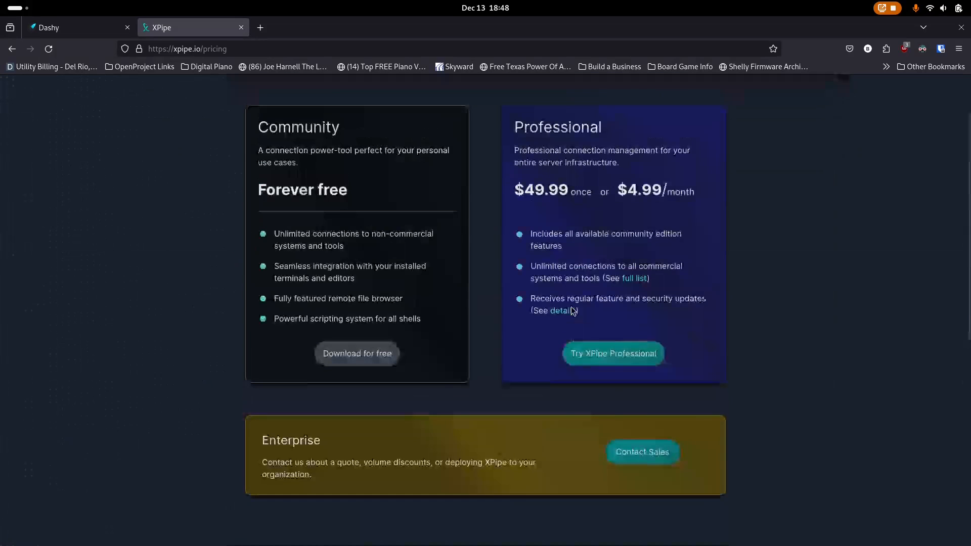
scroll(572, 310, up, 2)
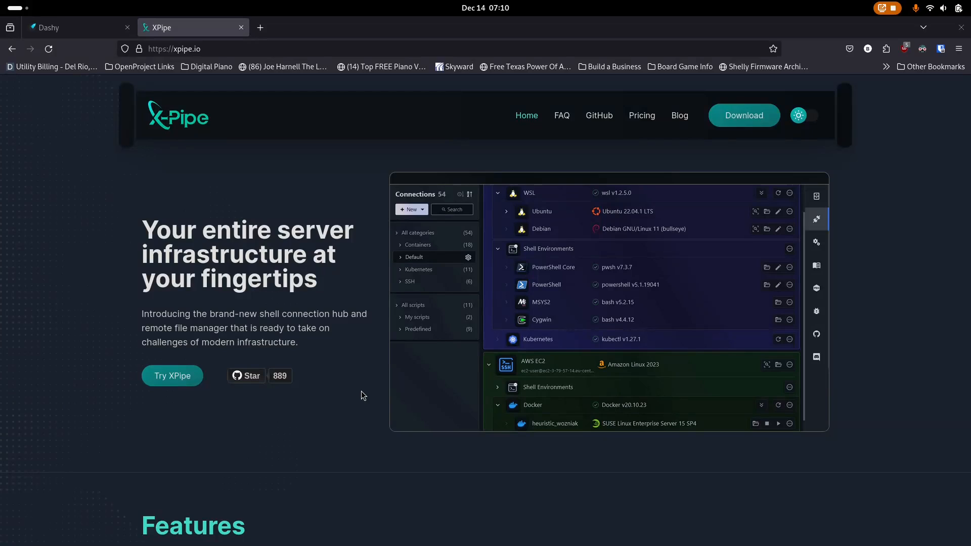
- Open the XPipe download page, review the installation options and download the Linux .rpm installer (x86-64)
click(743, 123)
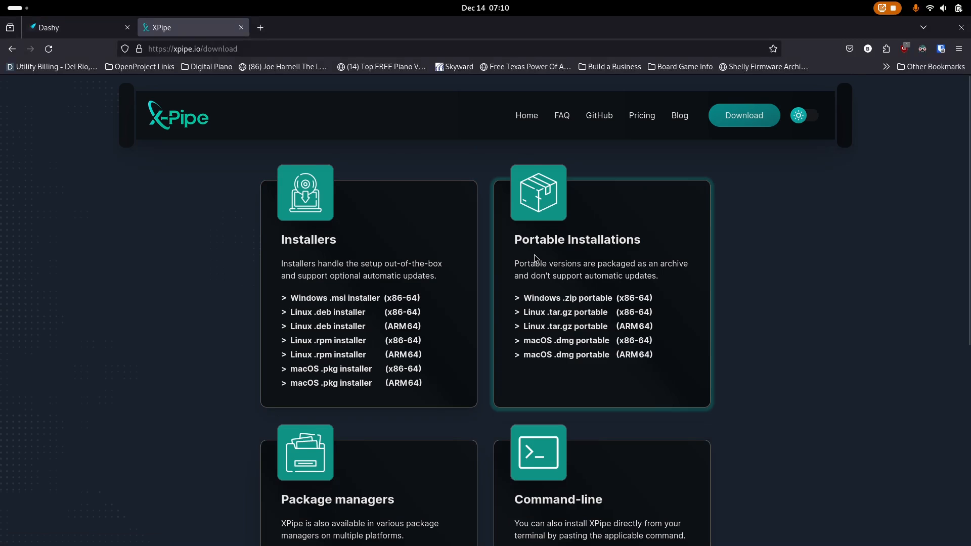
scroll(534, 254, down, 2)
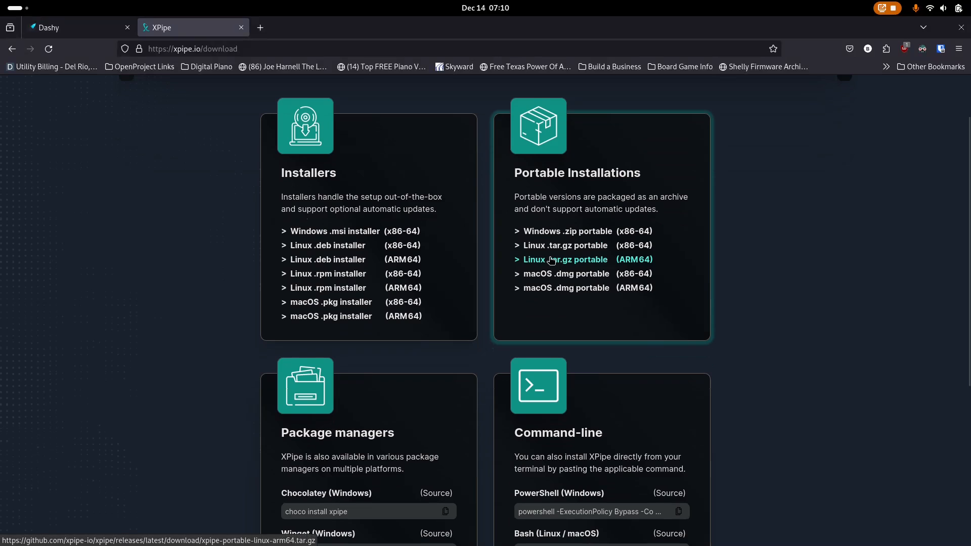
scroll(405, 260, down, 4)
scroll(405, 260, down, 1)
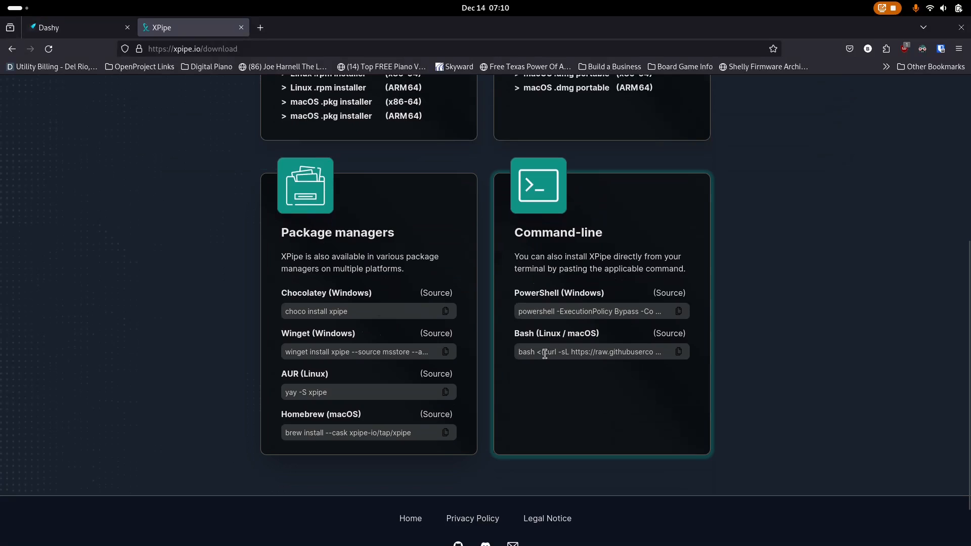
scroll(526, 320, up, 4)
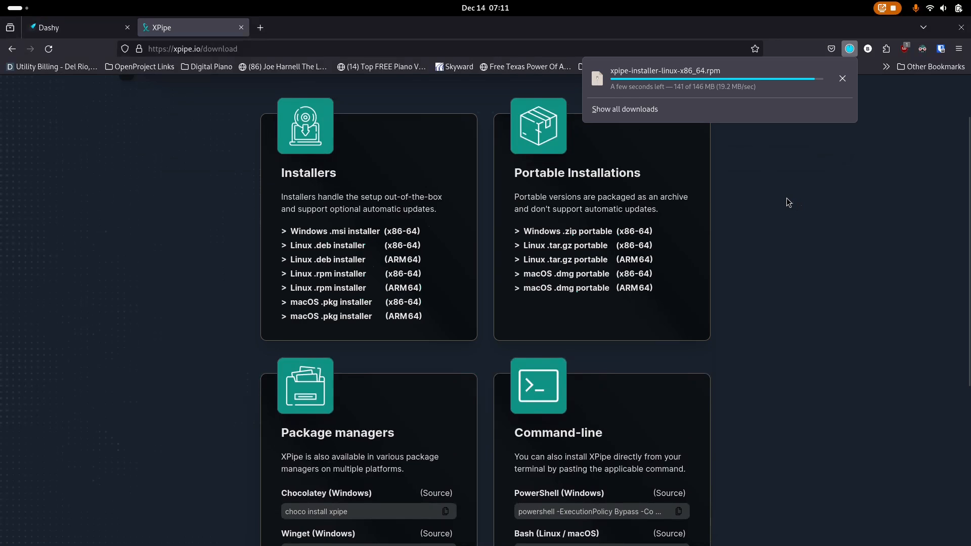
- Open the downloaded xpipe-installer-linux-x86_64.rpm, install xpipe by authenticating with the account password, and close the software installer window
click(700, 80)
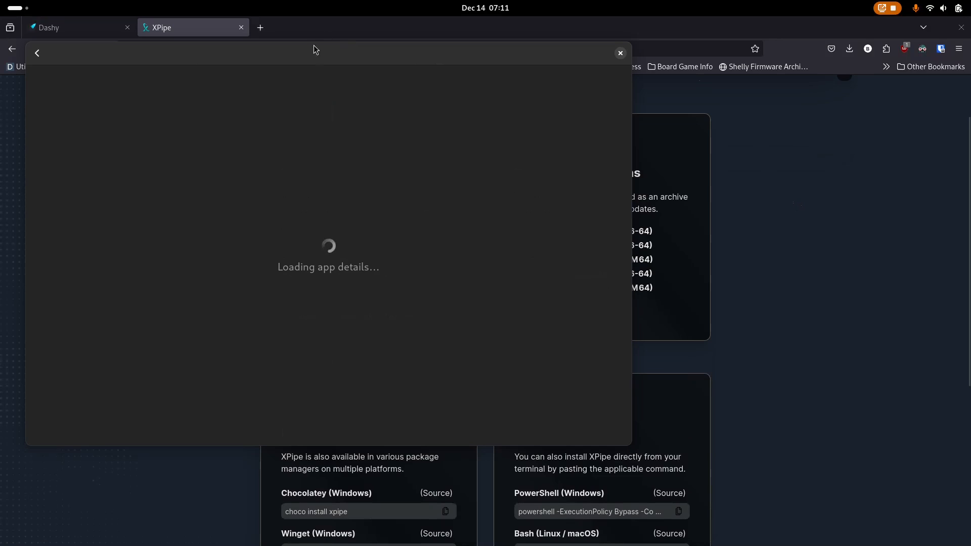
drag(315, 50, 456, 63)
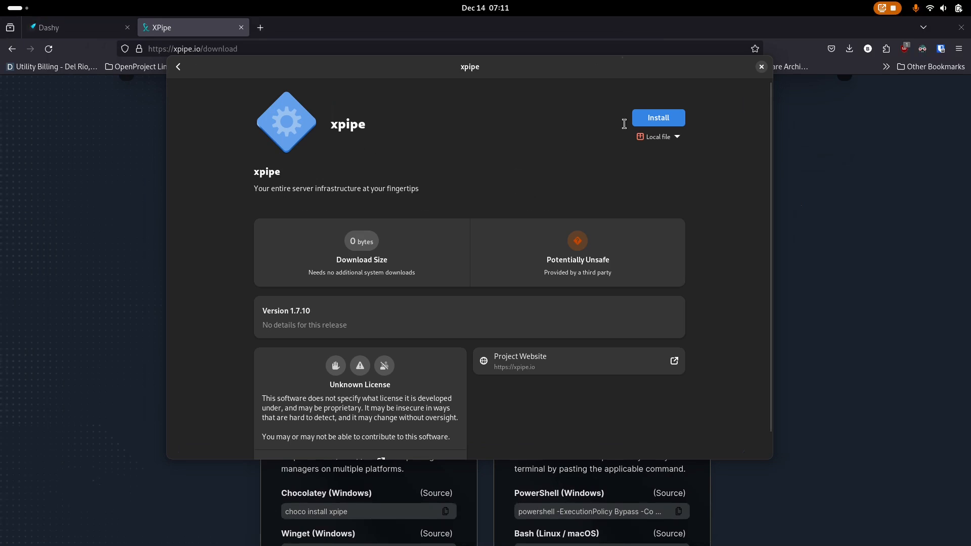
click(658, 119)
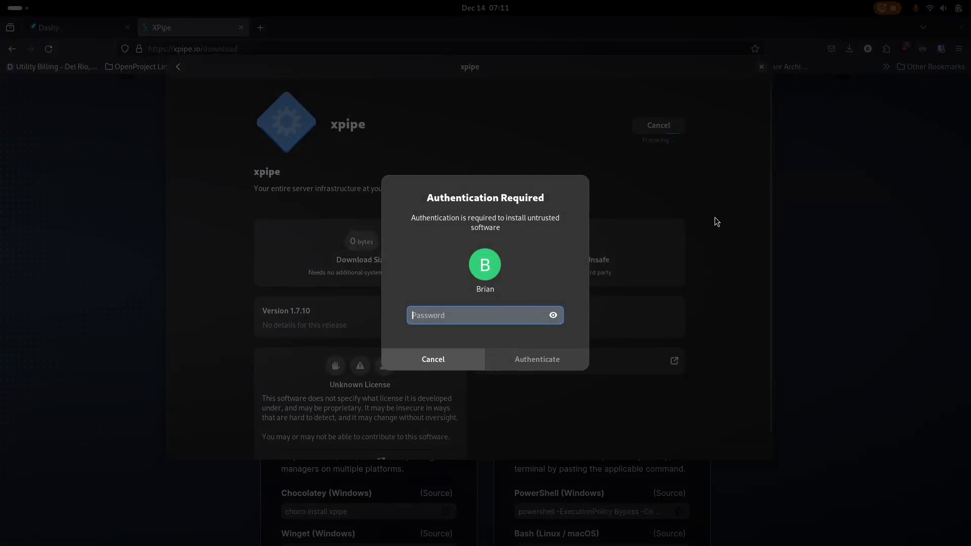
text(••••)
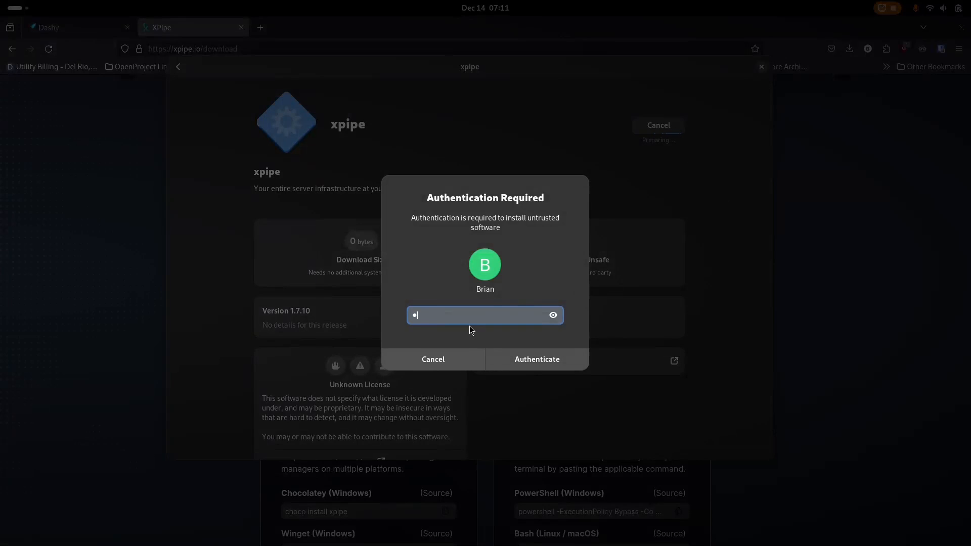
key(Return)
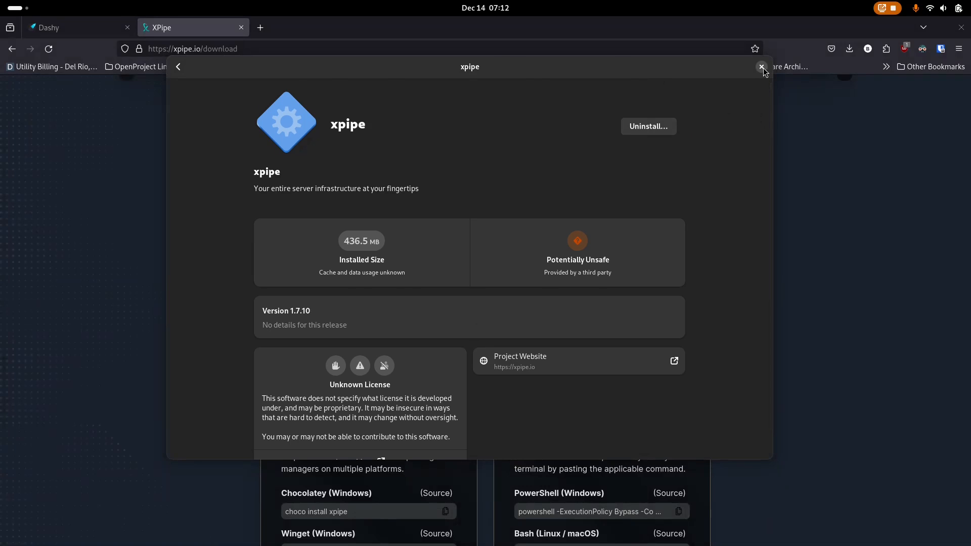
click(762, 67)
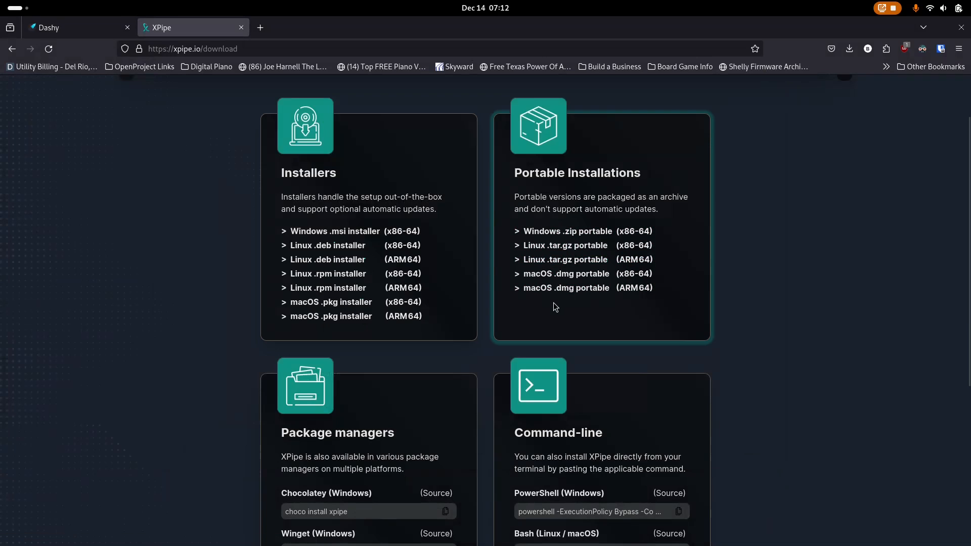
- Review the package manager and command-line installation options on the XPipe download page
scroll(376, 273, down, 4)
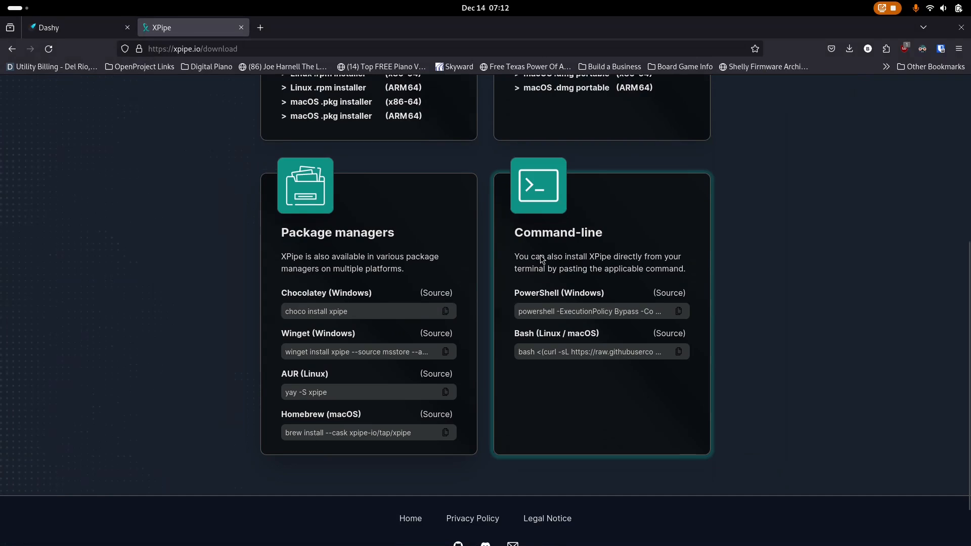
scroll(410, 332, up, 3)
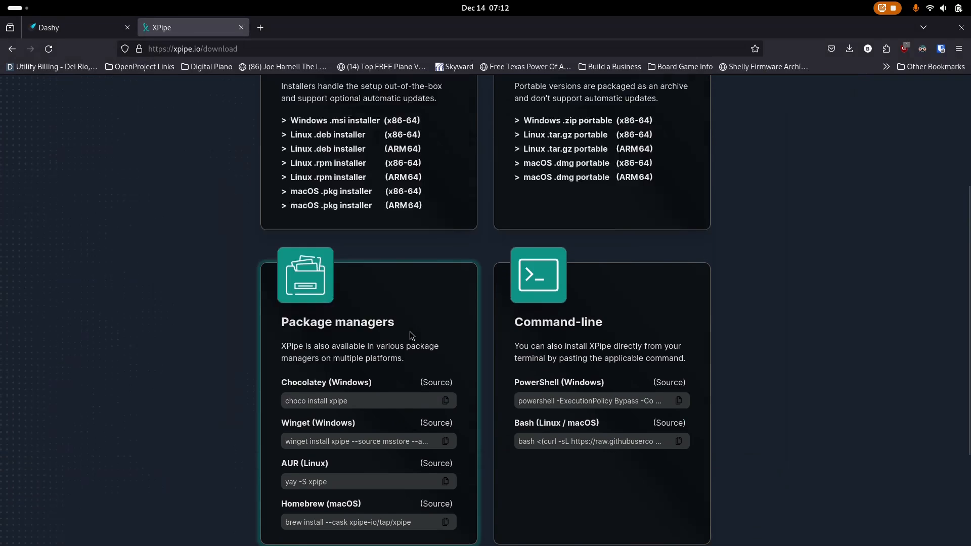
scroll(410, 332, up, 5)
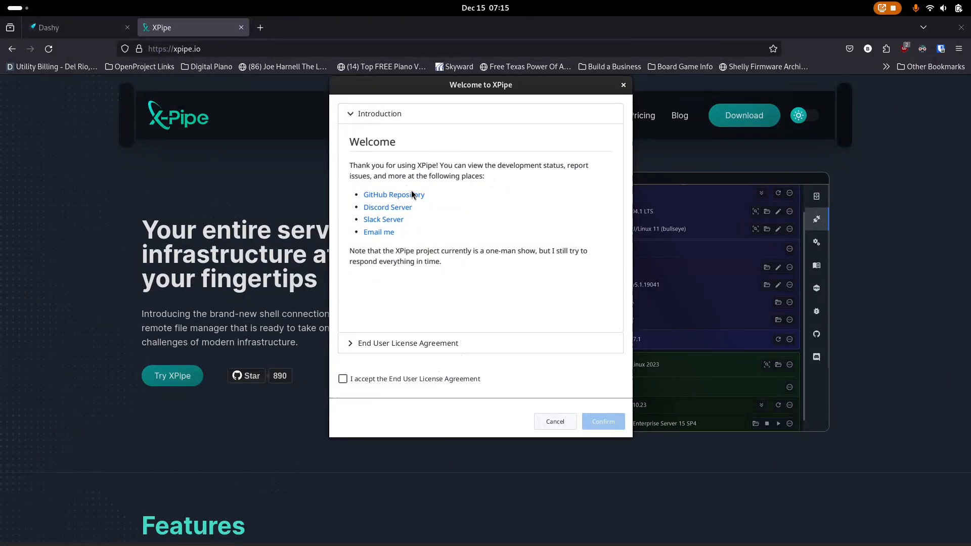
- Review the End User License Agreement in the welcome dialog, accept it and confirm
click(354, 346)
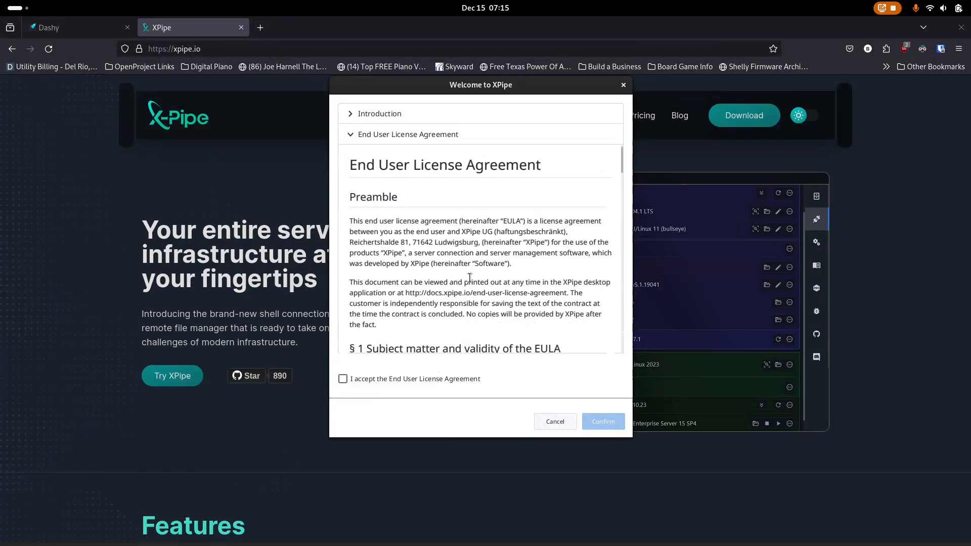
scroll(409, 317, down, 6)
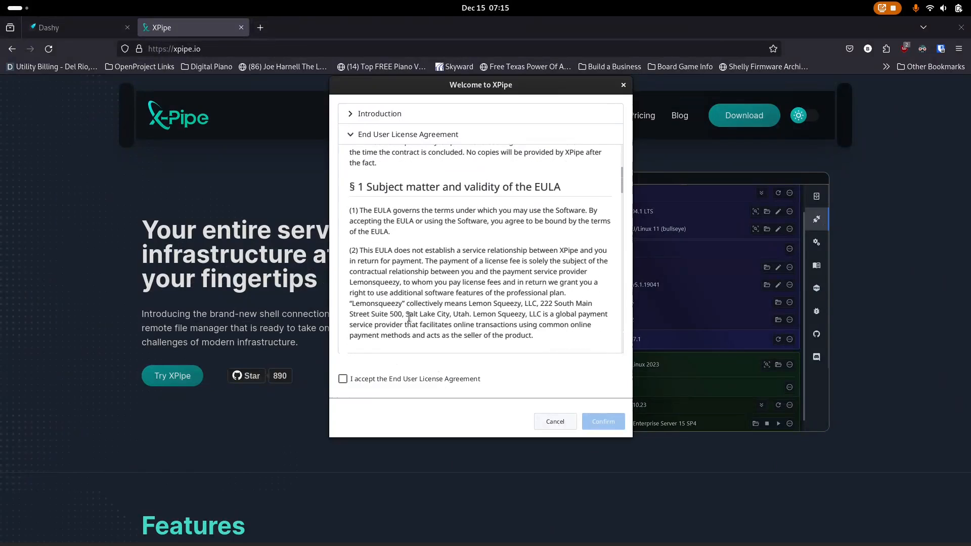
click(344, 380)
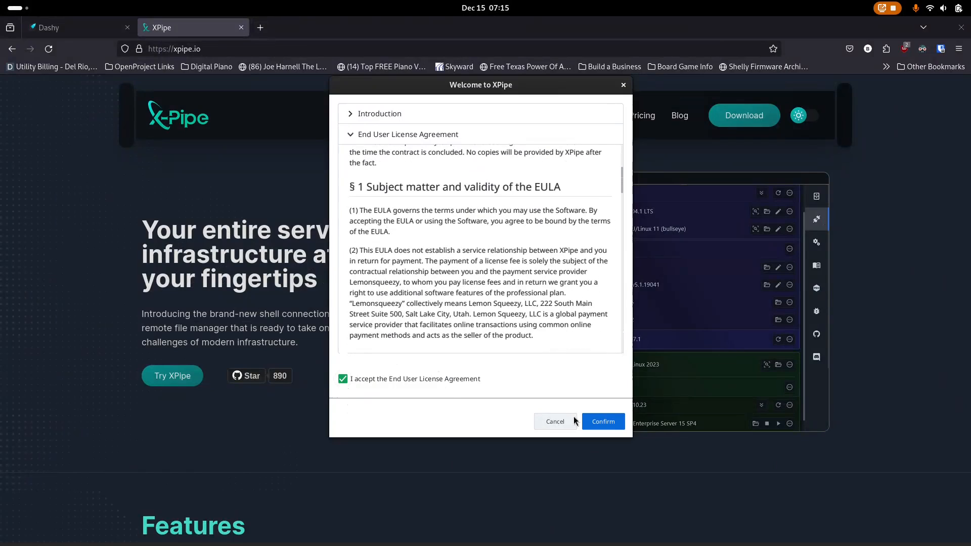
click(608, 424)
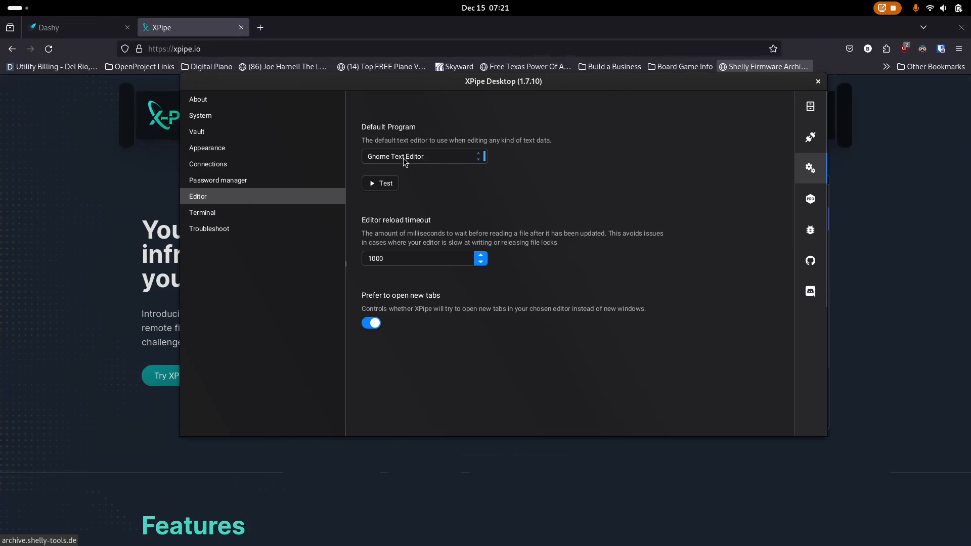
- Review the available default text editors, test Gnome Text Editor and close the test window
click(456, 160)
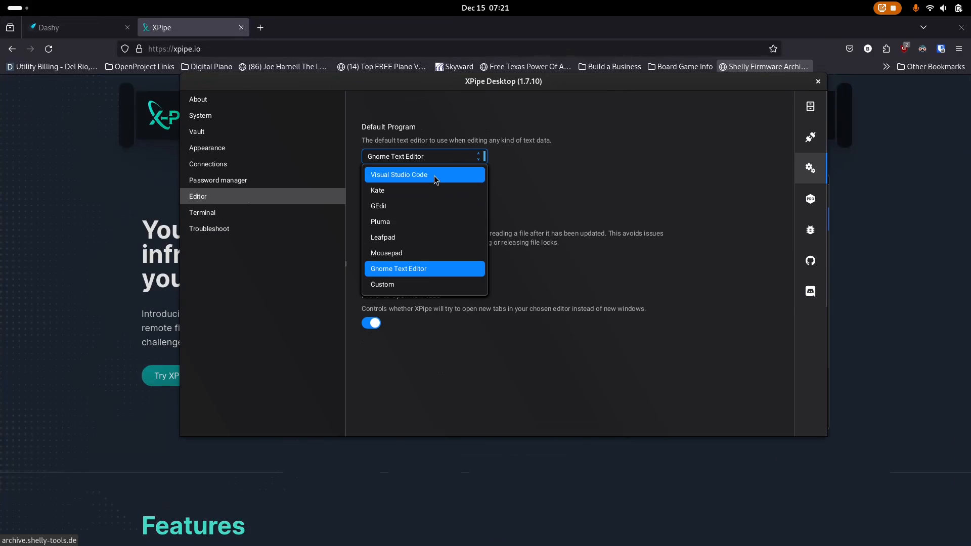
click(536, 196)
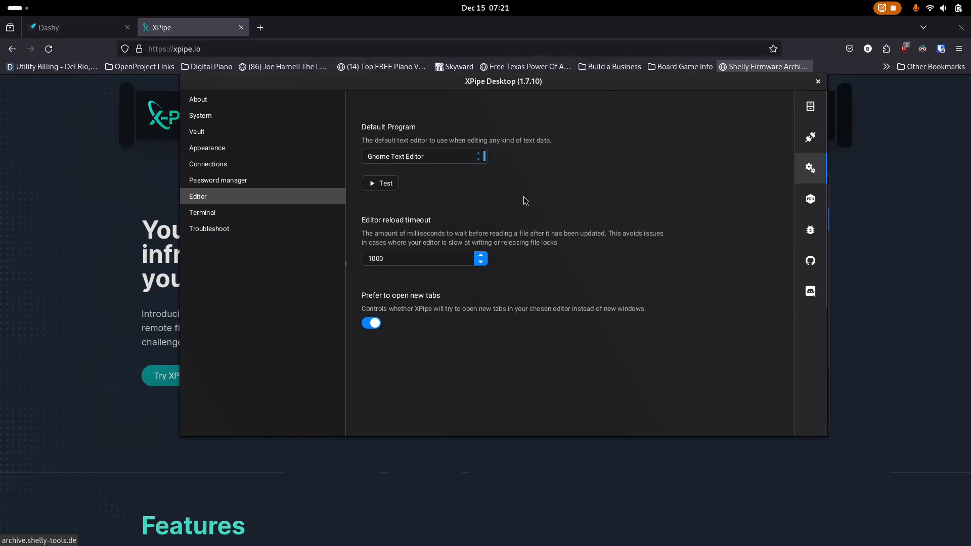
click(388, 186)
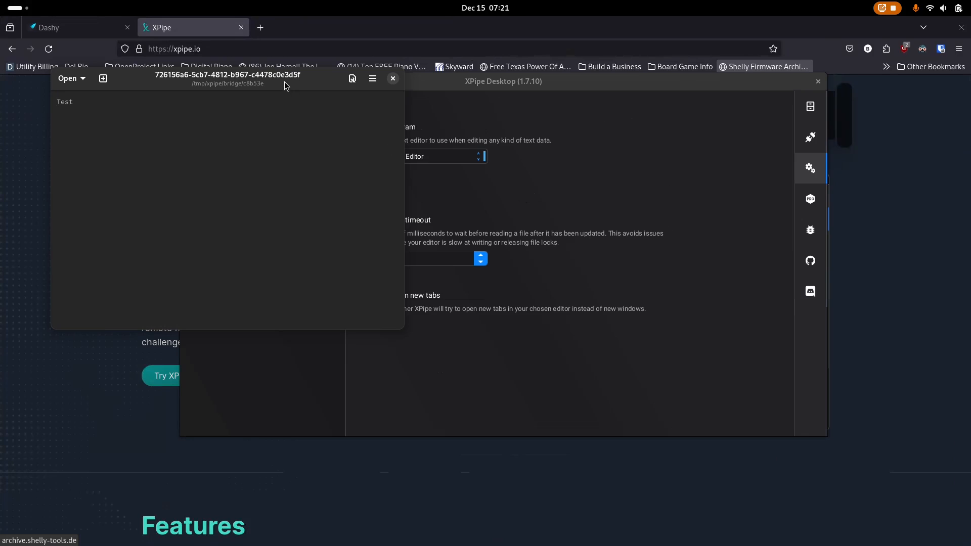
drag(291, 86, 495, 135)
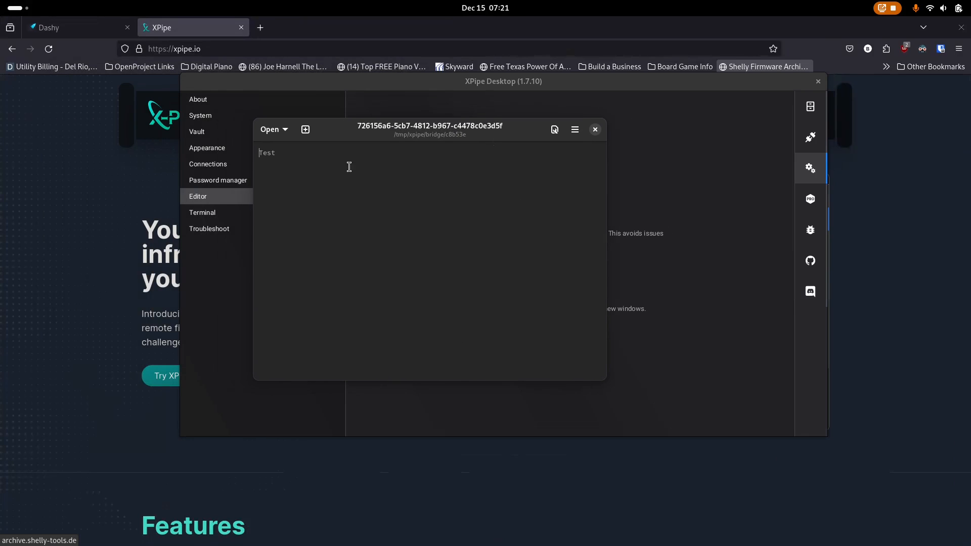
click(597, 132)
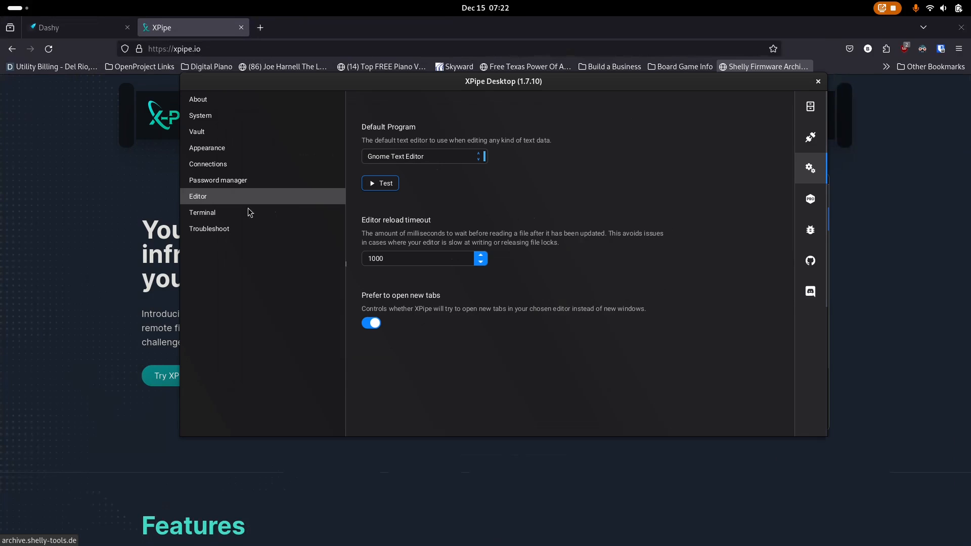
- Try Terminator as the default terminal program and test launching it
click(234, 214)
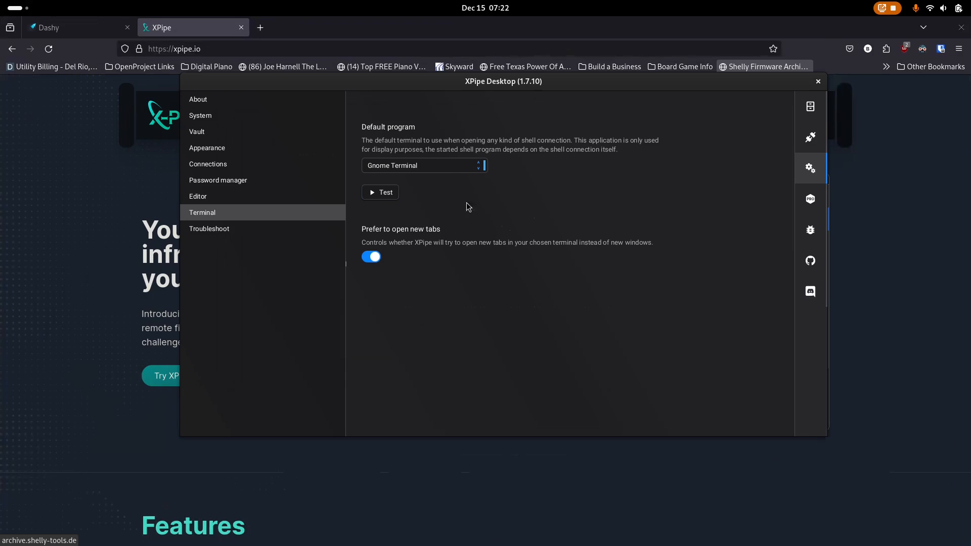
click(449, 168)
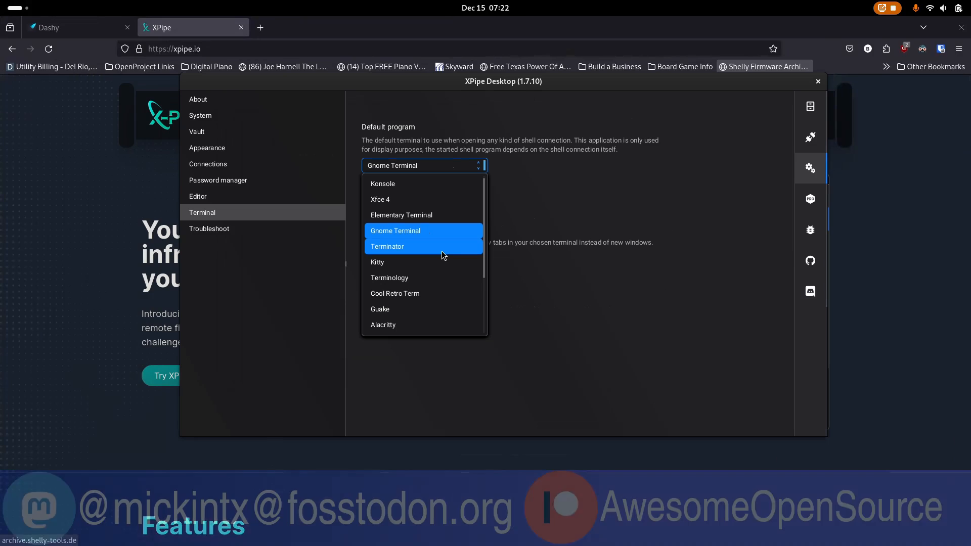
click(429, 250)
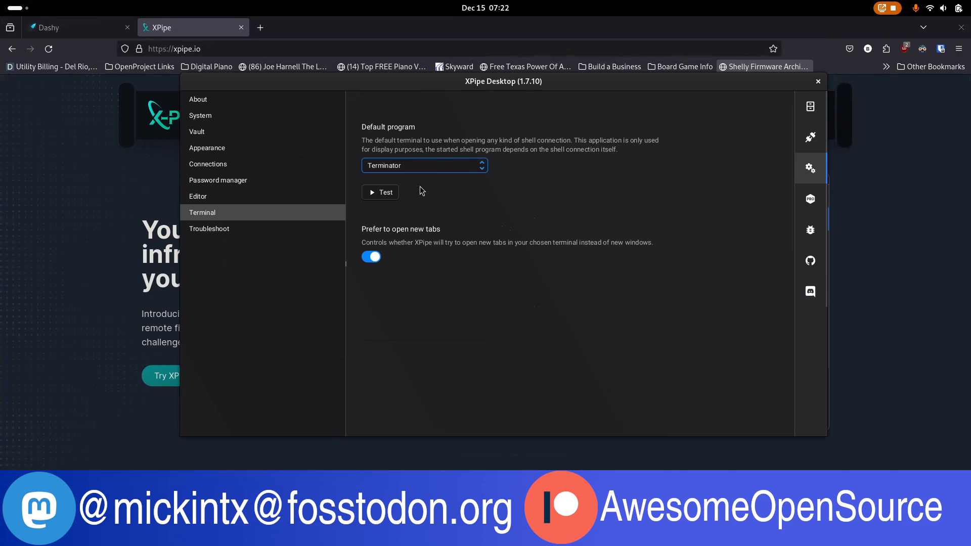
click(381, 192)
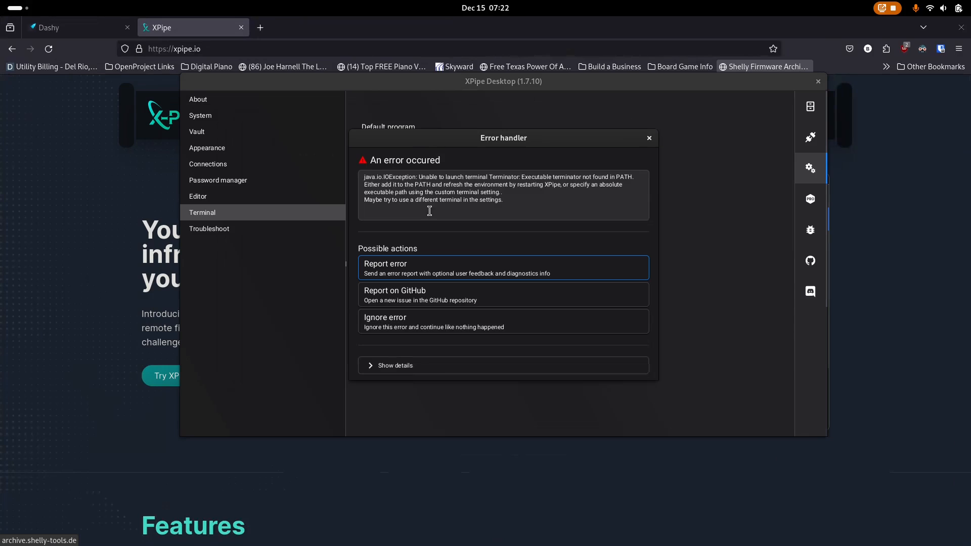
click(650, 138)
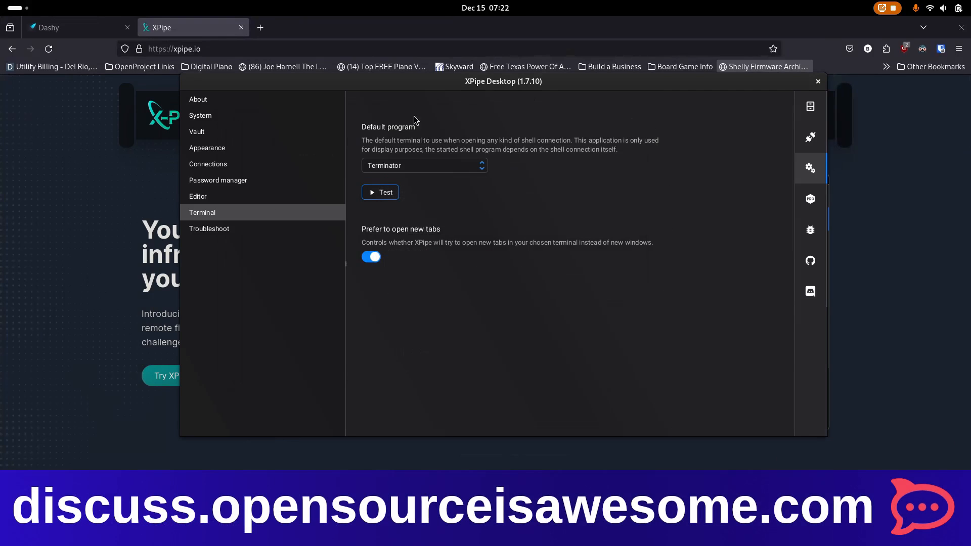
- Set the default terminal program to Gnome Terminal, test it and close the test window
click(427, 167)
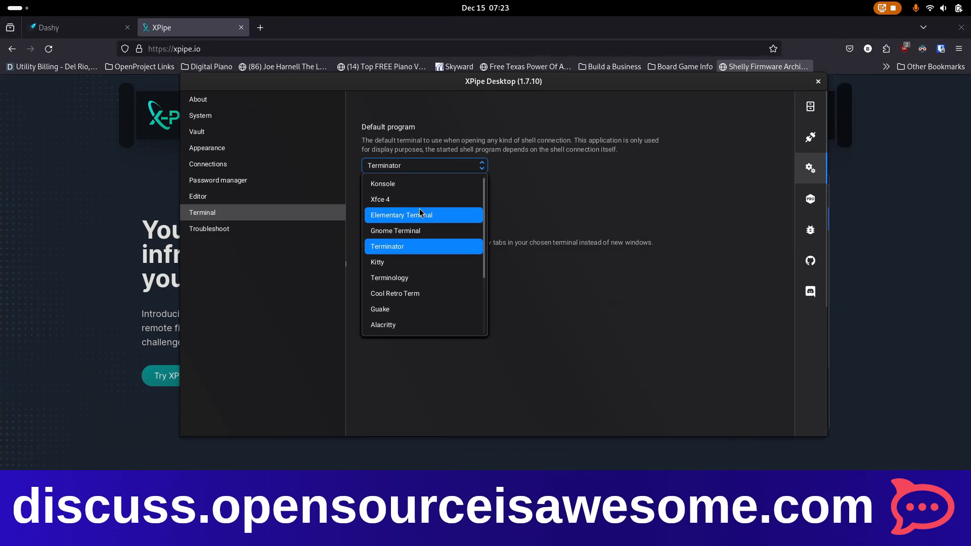
click(445, 230)
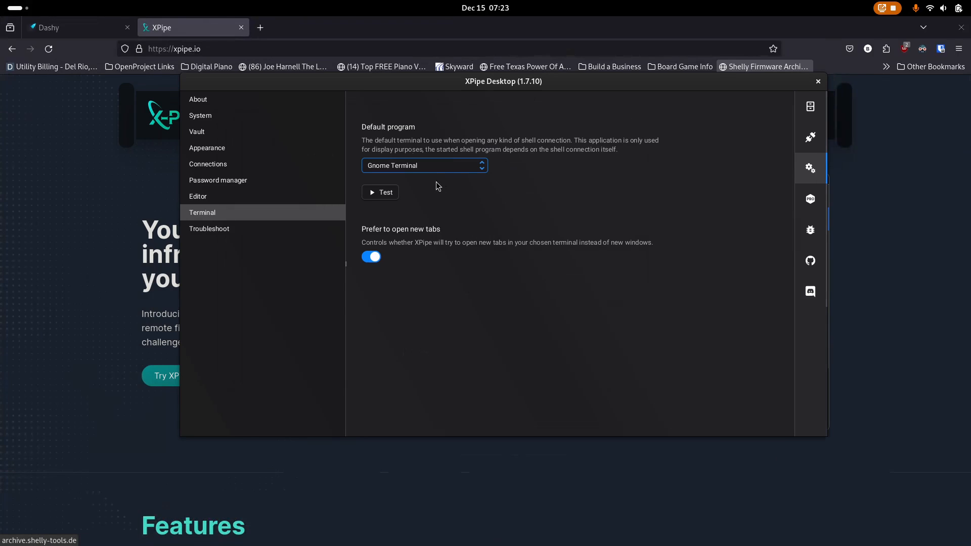
click(389, 195)
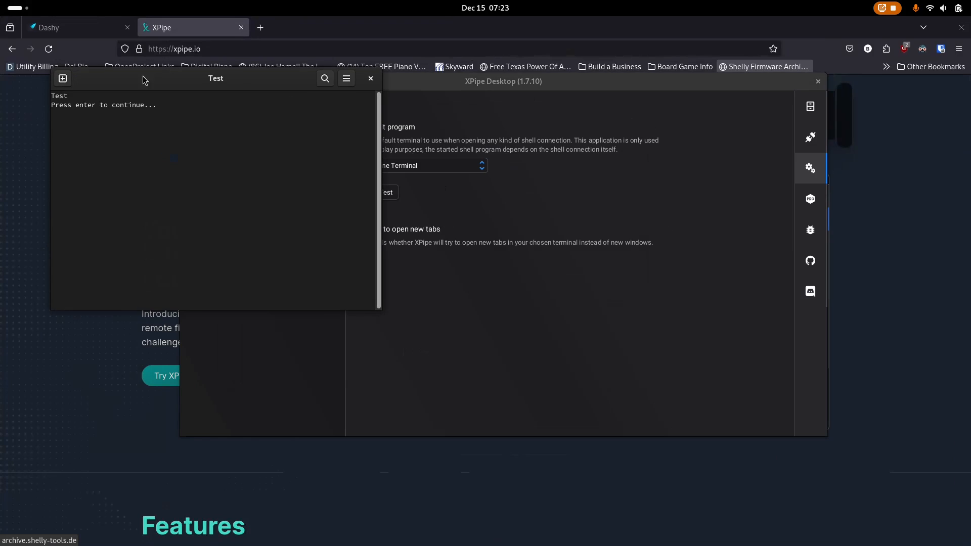
drag(160, 84, 278, 113)
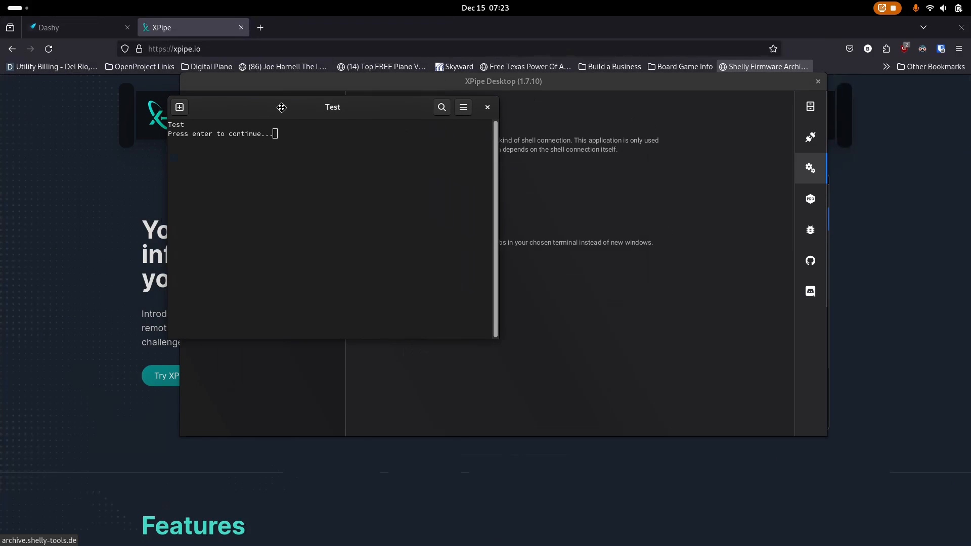
click(489, 108)
click(443, 244)
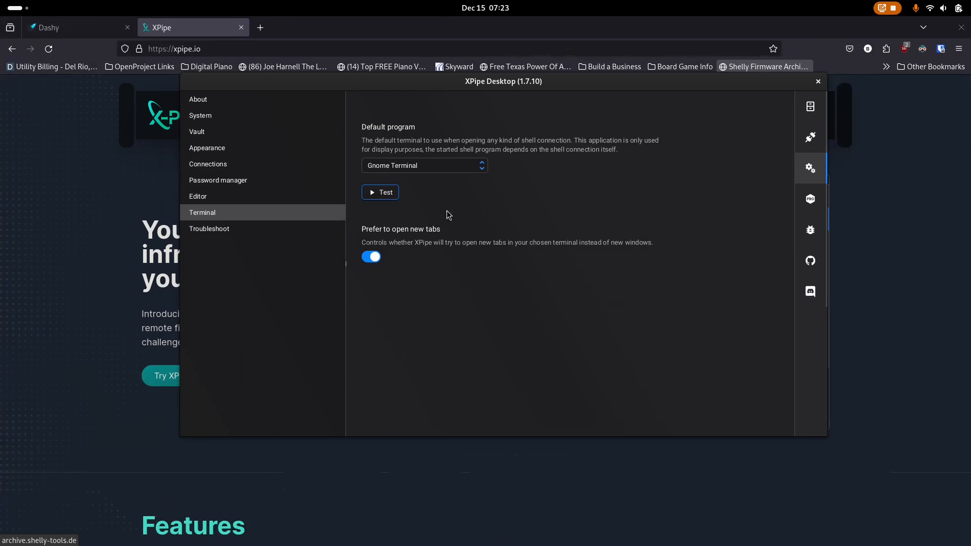
- View the troubleshooting options in the settings and switch to the connection hub
click(269, 230)
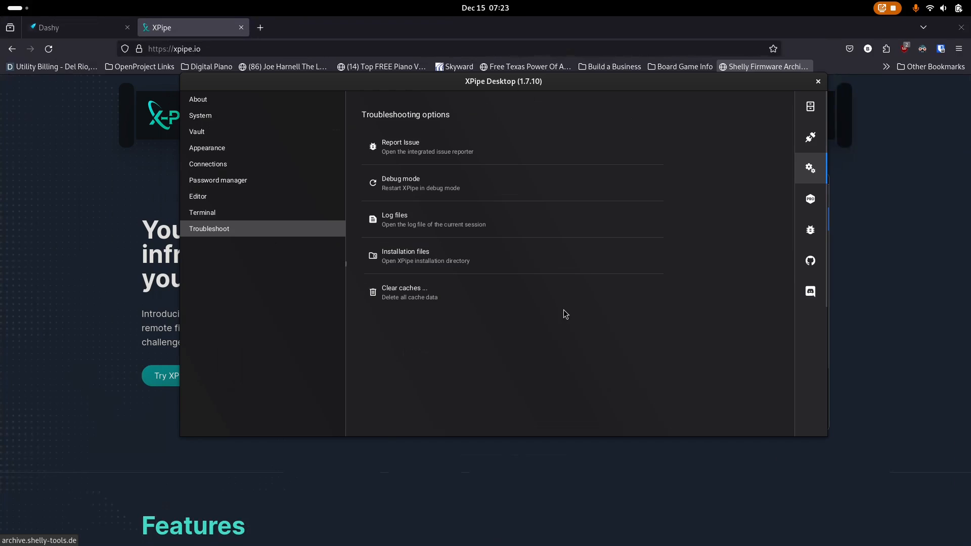
click(804, 143)
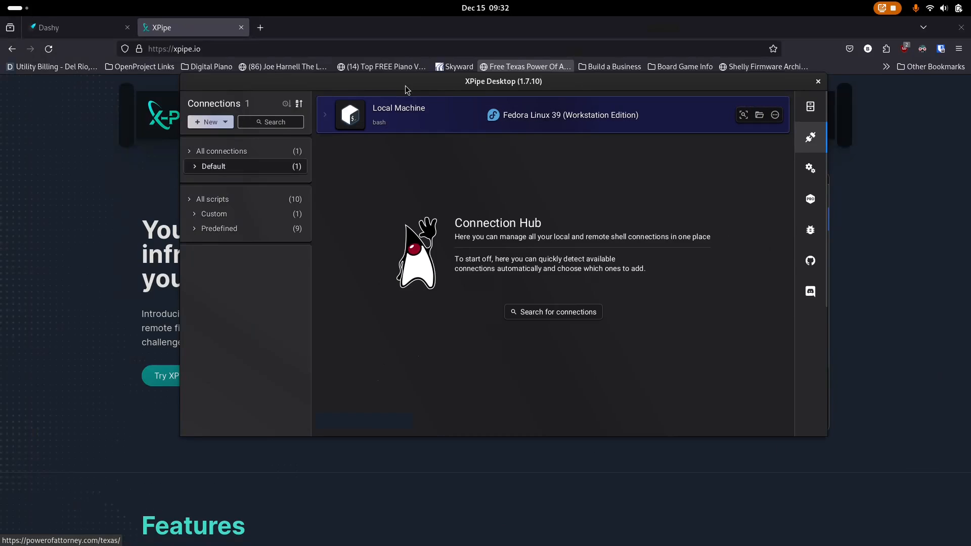
drag(440, 84, 419, 82)
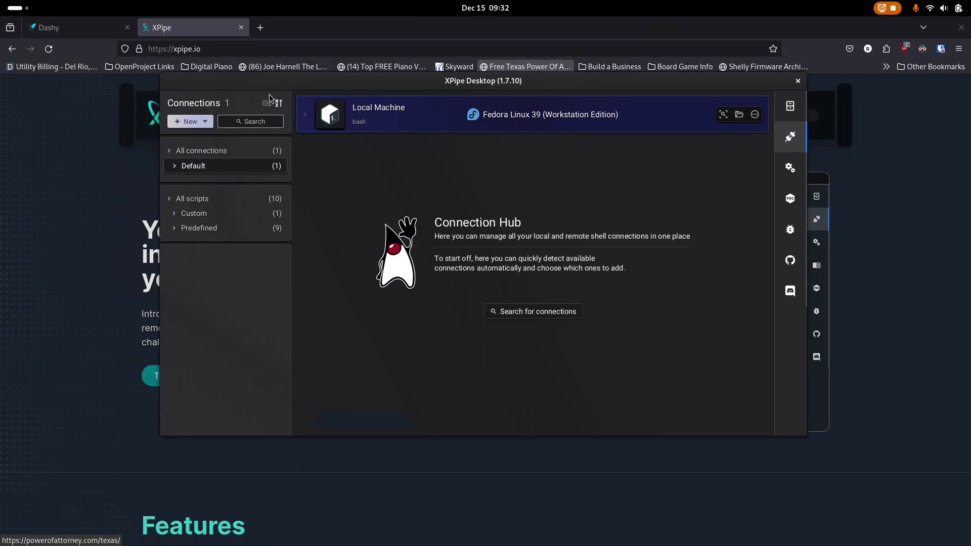
- Start a new remote host connection in an enlarged dialog, keeping the type SSH Connection and the gateway None
click(201, 122)
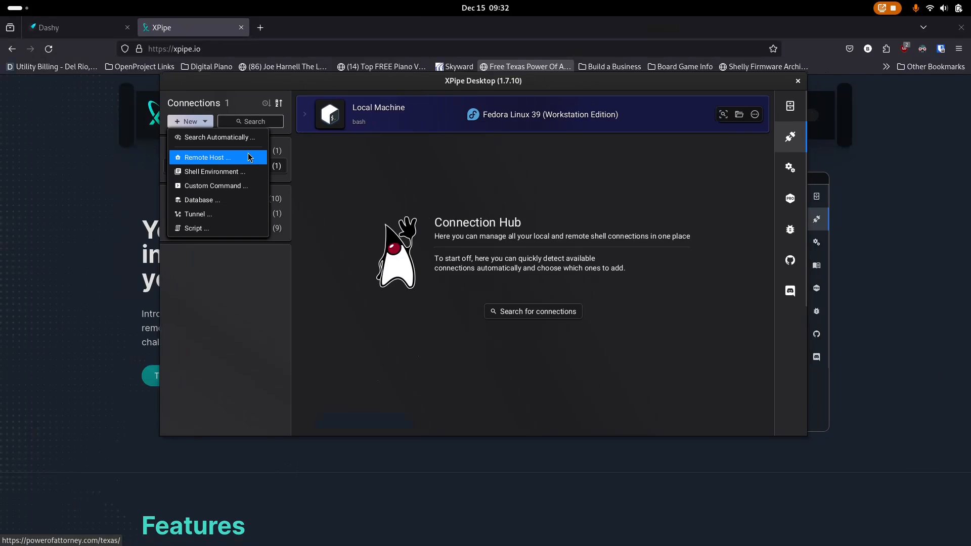
click(223, 158)
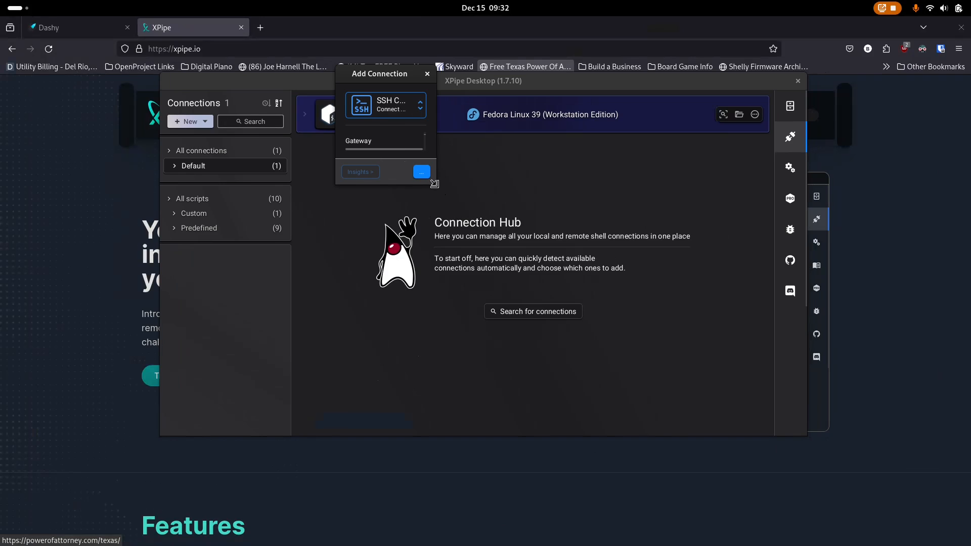
drag(435, 183, 800, 468)
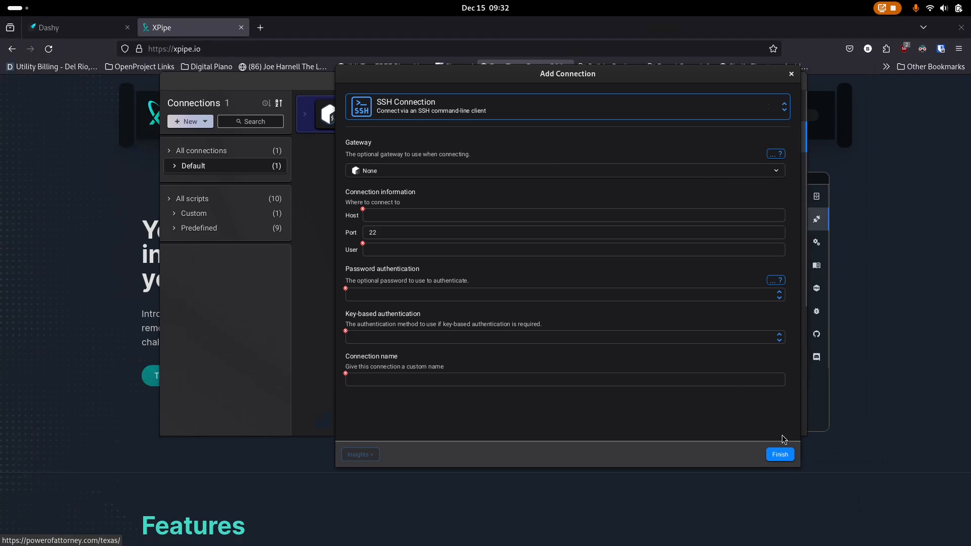
drag(482, 75, 412, 63)
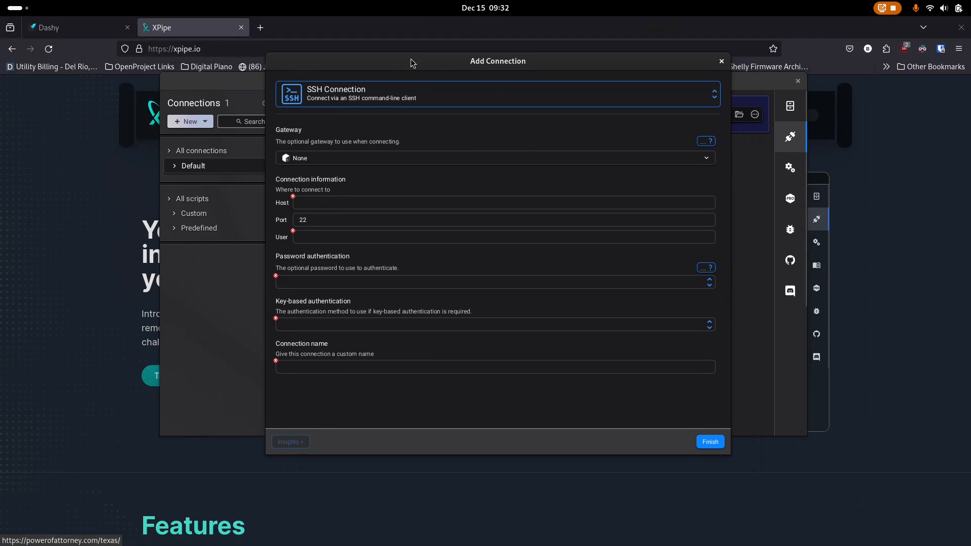
click(365, 96)
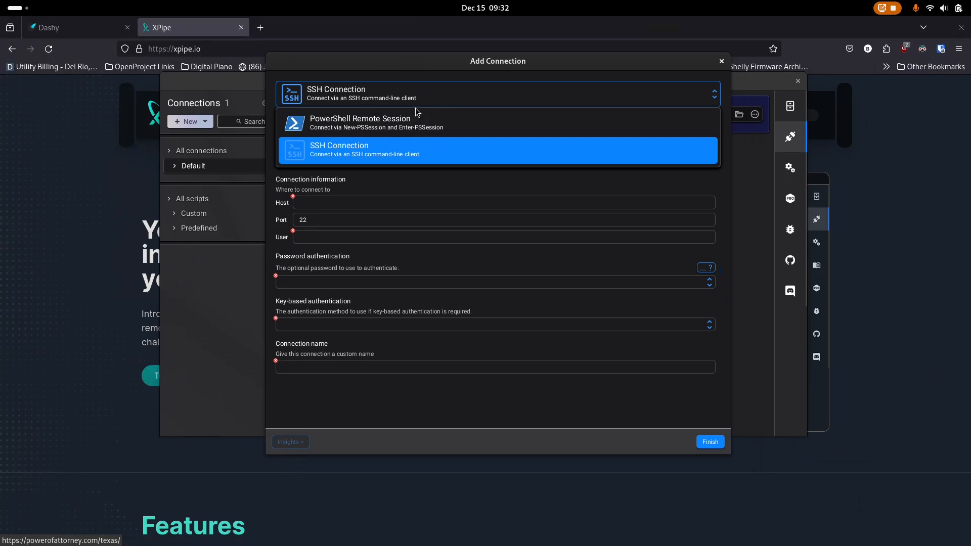
click(450, 101)
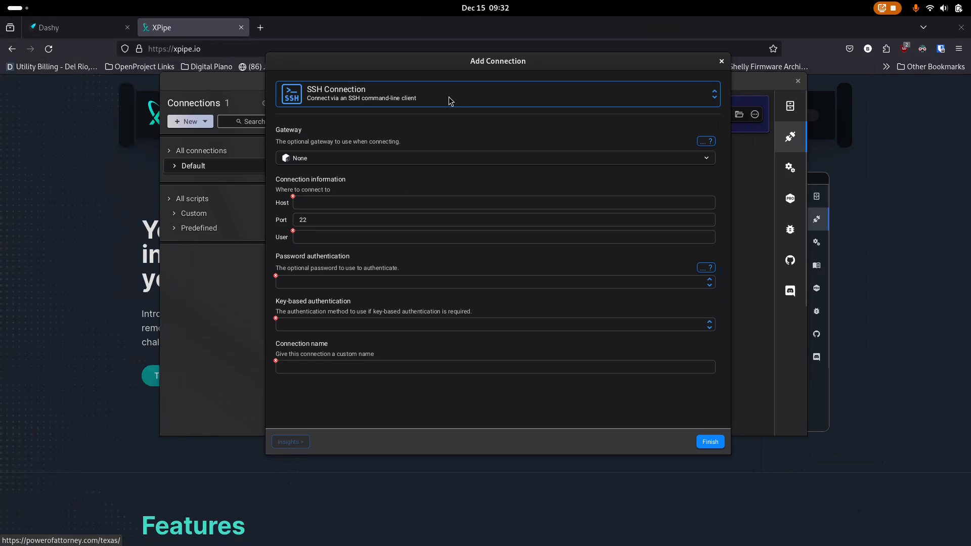
click(371, 162)
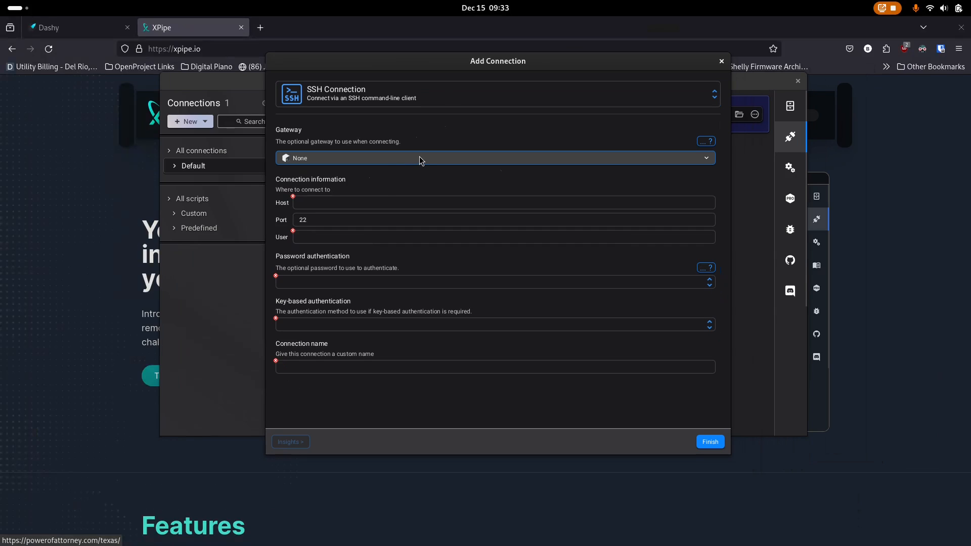
- Set the SSH connection's host to 192.168.10.154, keep port 22 and enter the user name
click(376, 205)
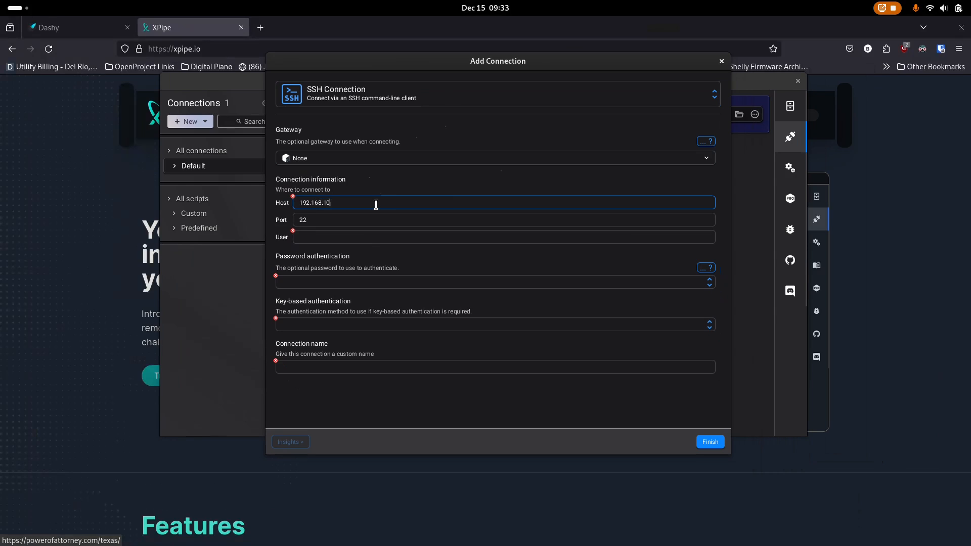
click(353, 219)
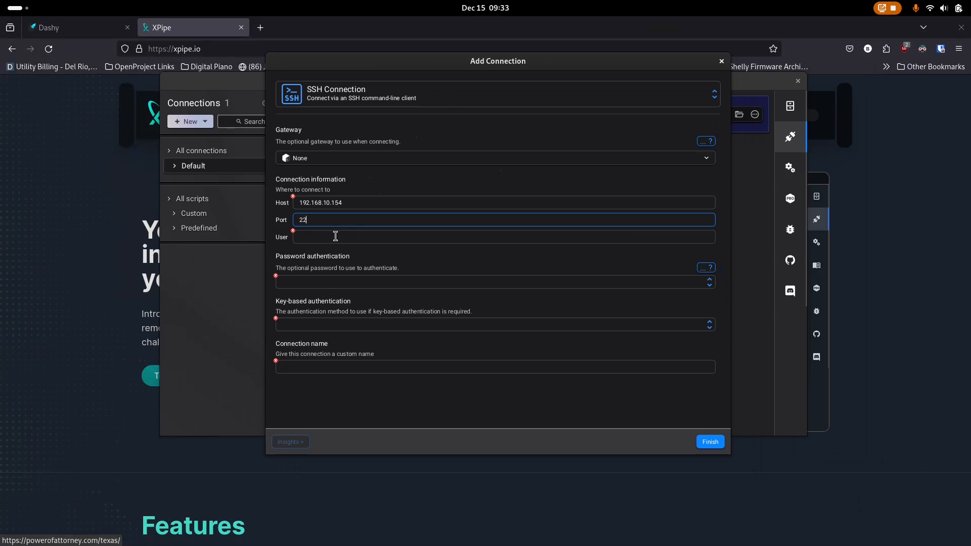
click(344, 236)
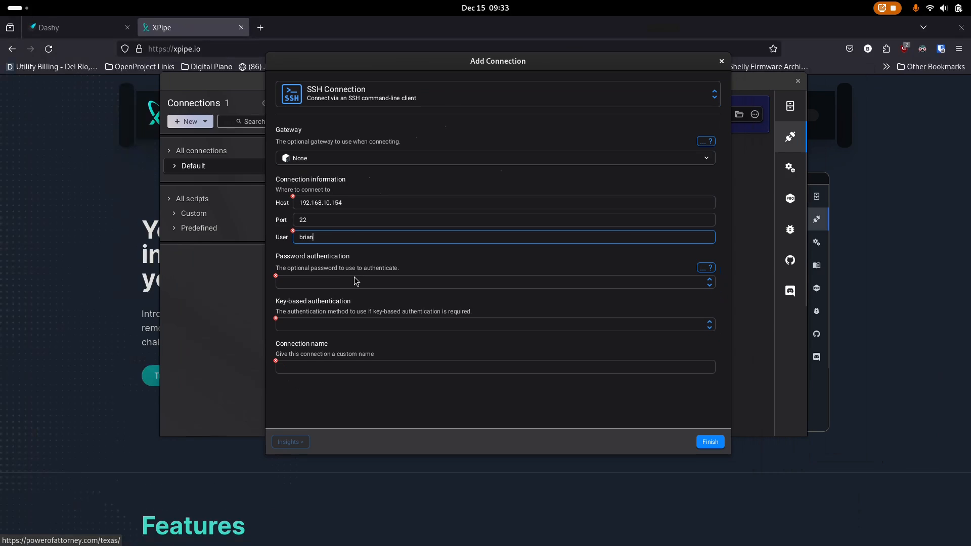
- Set the SSH connection's password authentication to Password, enter the account password, and set key-based authentication to None
click(393, 283)
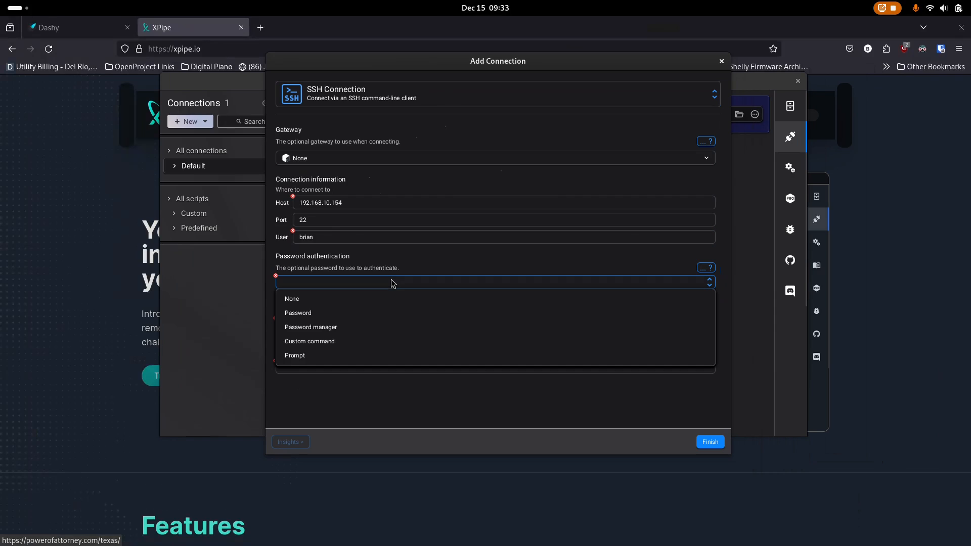
click(340, 314)
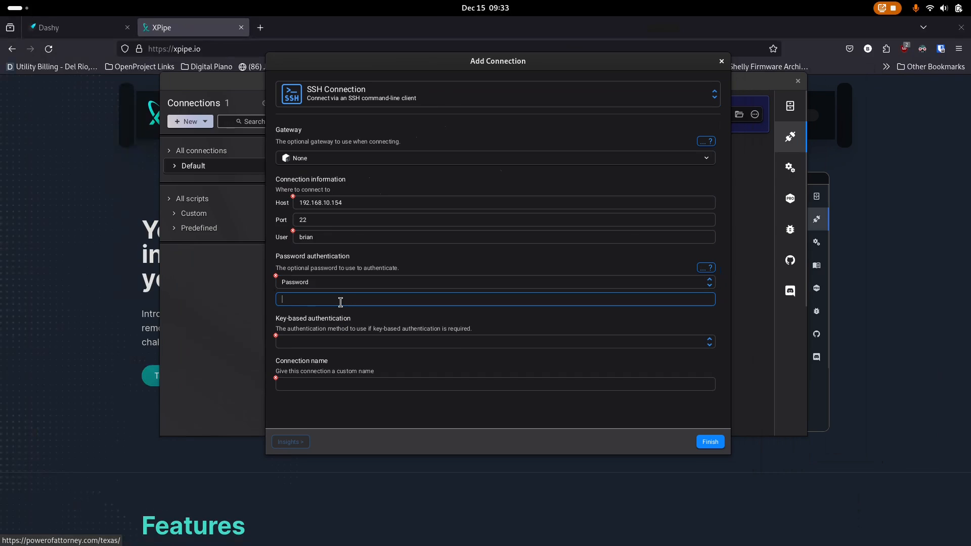
text(*****)
click(369, 343)
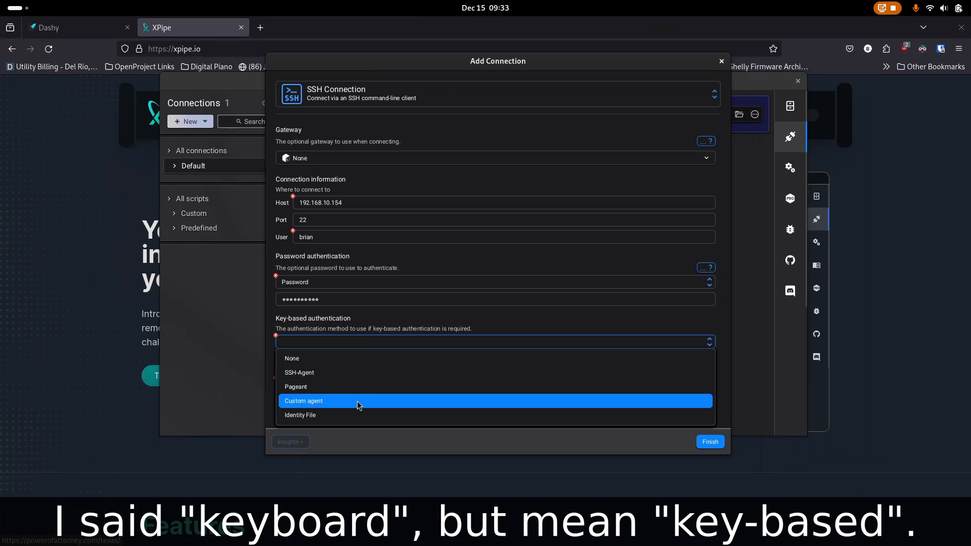
click(356, 359)
click(357, 283)
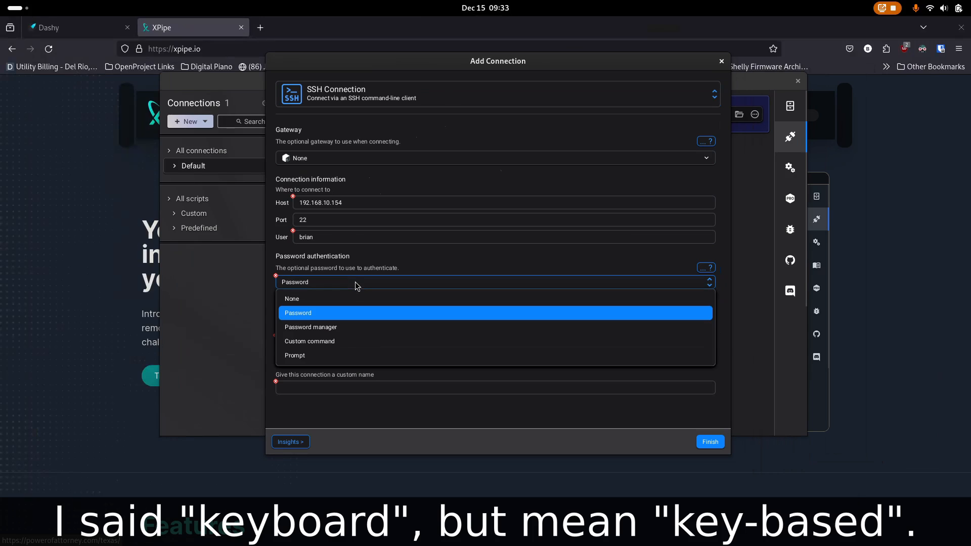
click(349, 297)
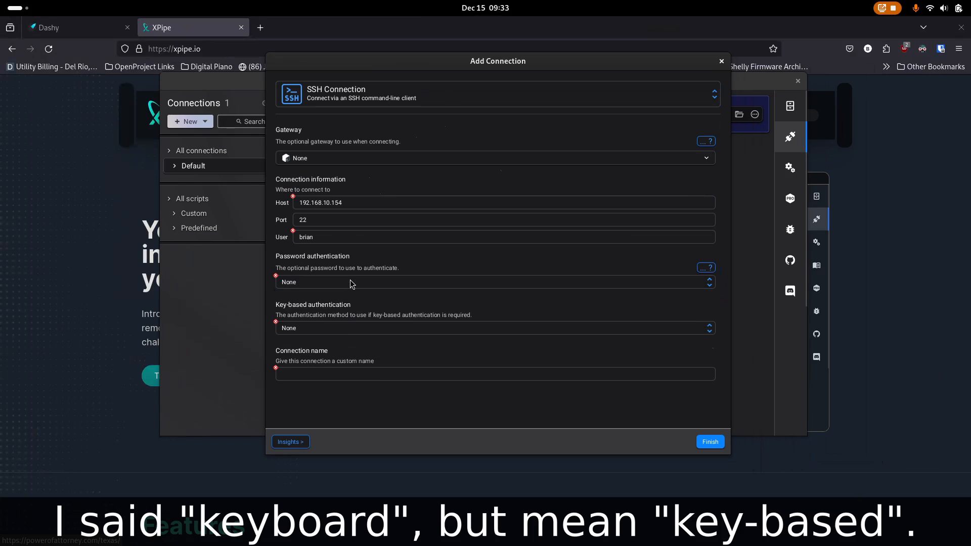
click(352, 284)
click(348, 312)
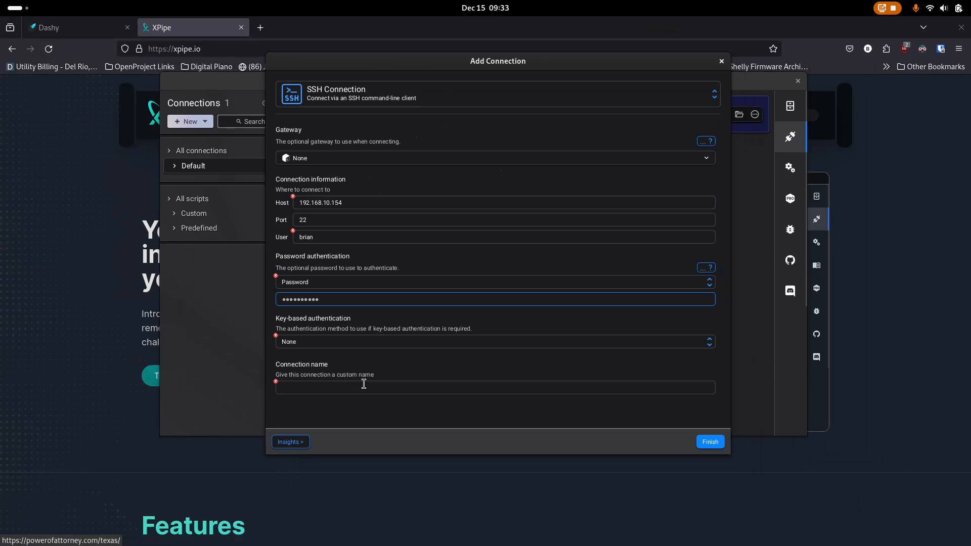
- Name the connection ub-docker-1 and finish creating it
click(295, 388)
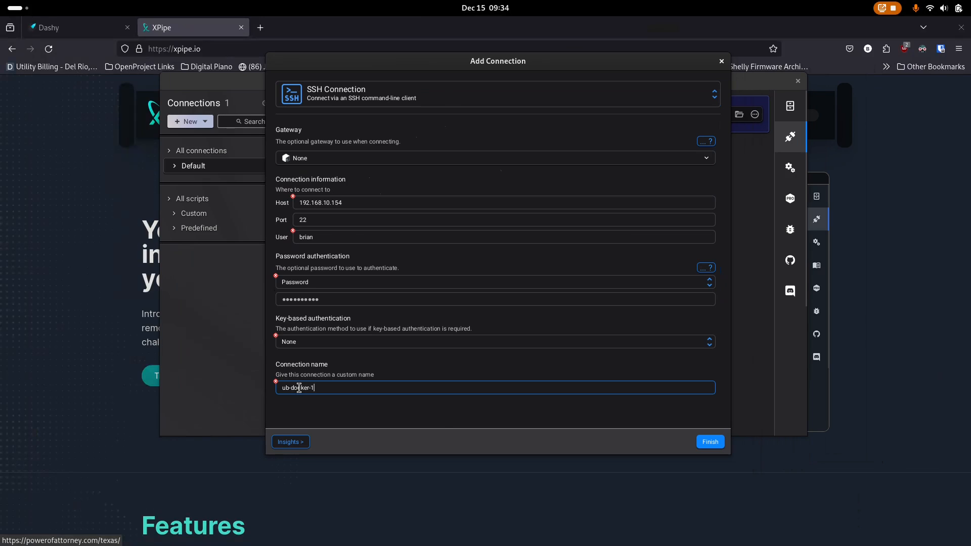
click(710, 442)
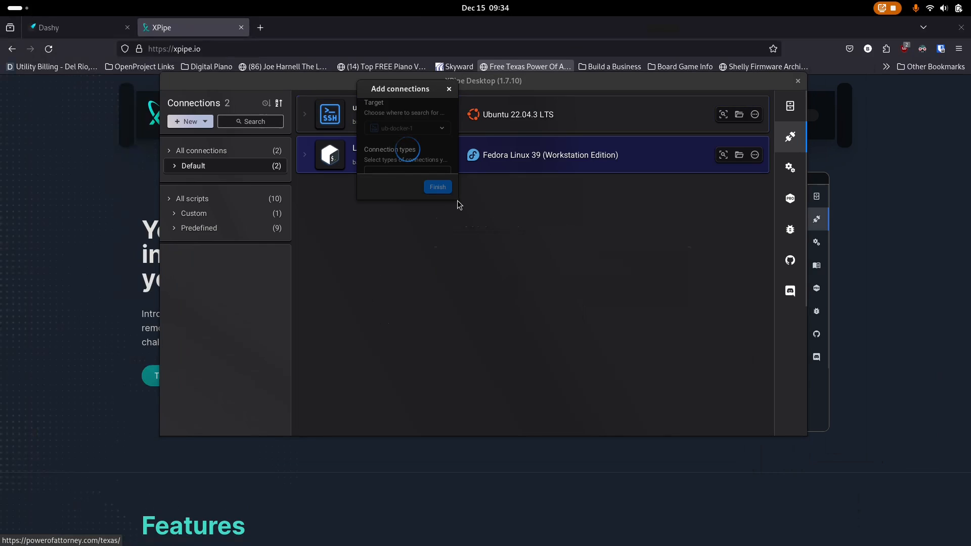
- Enlarge the Add connections dialog and add Docker containers, Available shells and SSH config files for ub-docker-1, excluding Root shell environment and LXD containers
drag(456, 199, 746, 389)
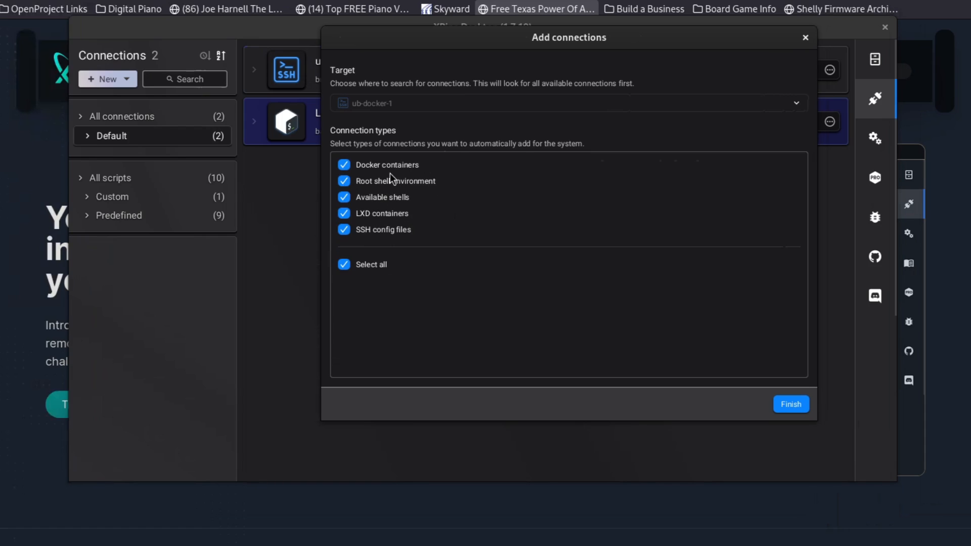
click(344, 182)
click(344, 265)
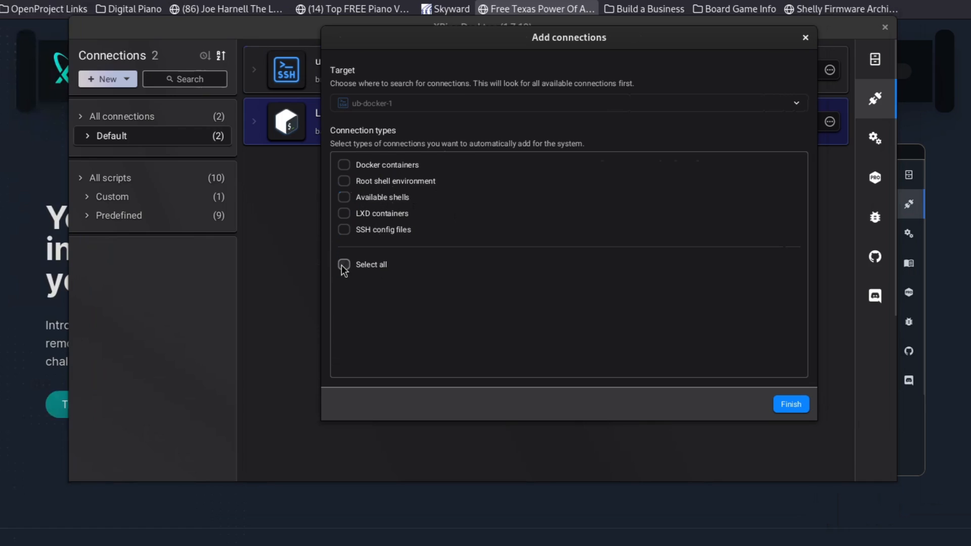
click(344, 265)
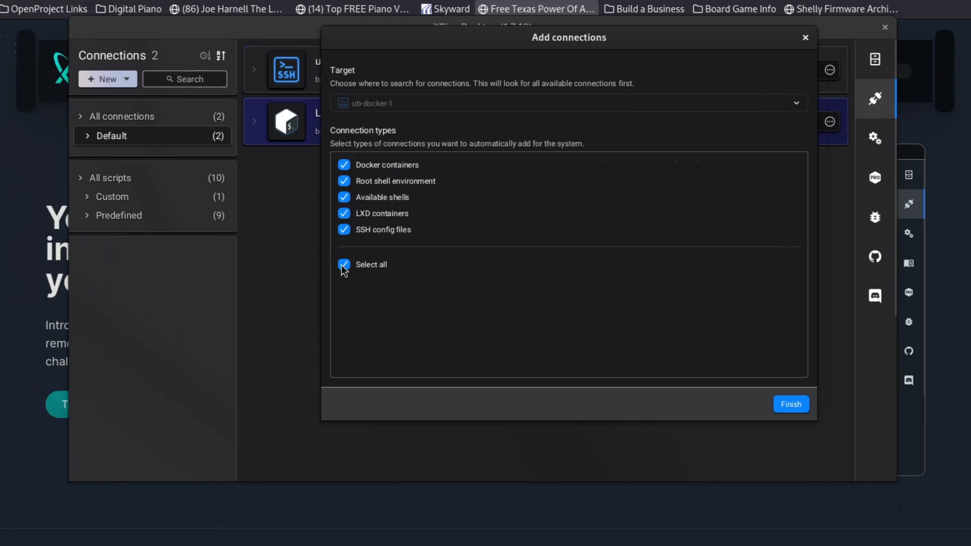
click(345, 182)
click(345, 216)
click(793, 404)
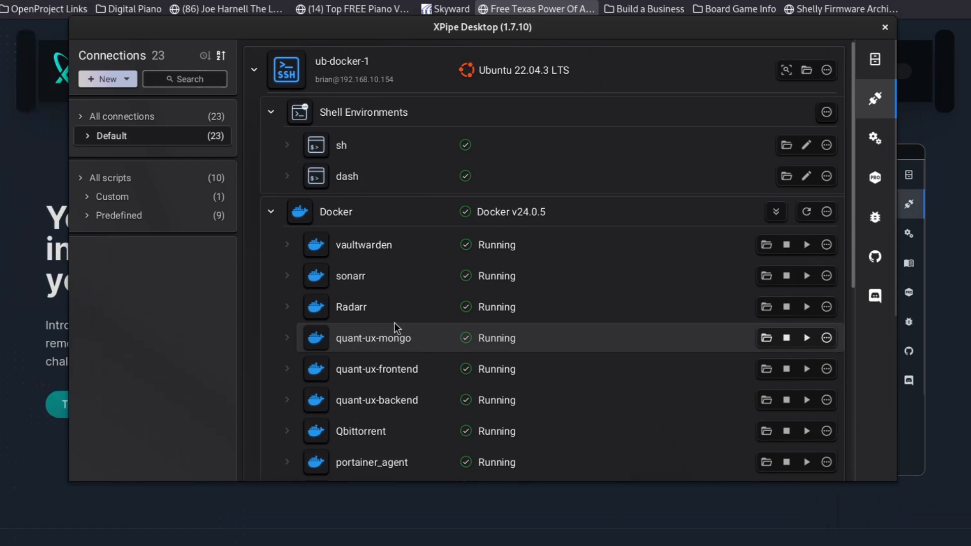
- Examine the shell environments and Docker containers listed under ub-docker-1
scroll(409, 268, down, 3)
scroll(407, 268, down, 10)
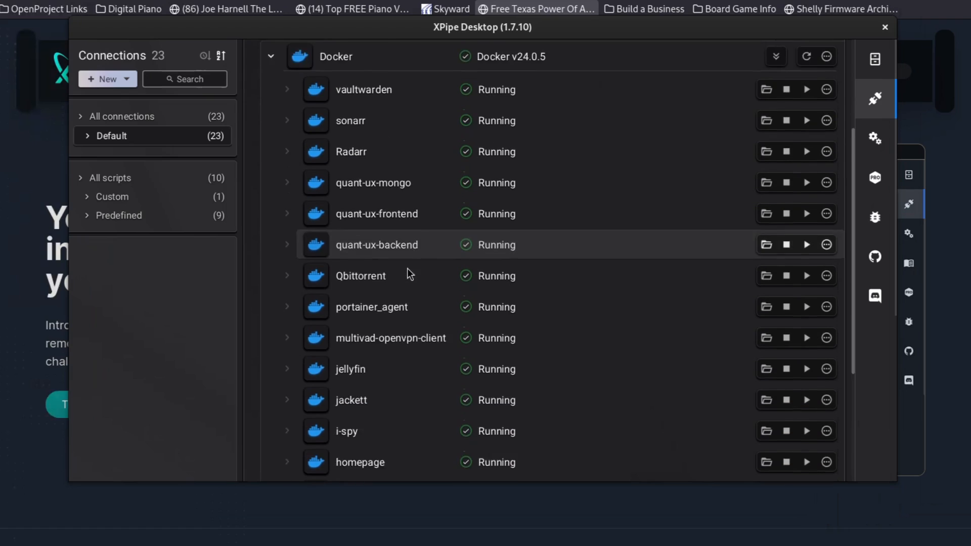
scroll(408, 269, up, 13)
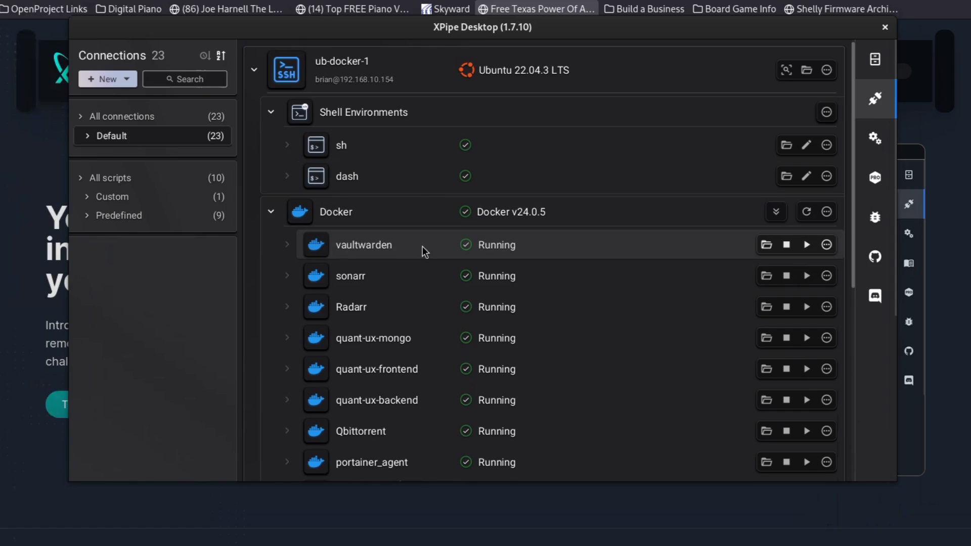
scroll(418, 327, down, 4)
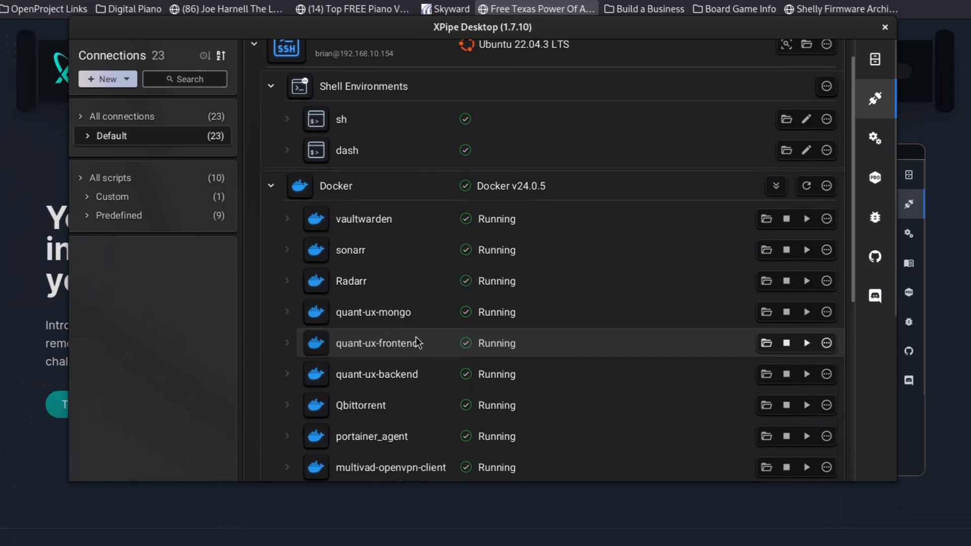
scroll(417, 335, down, 7)
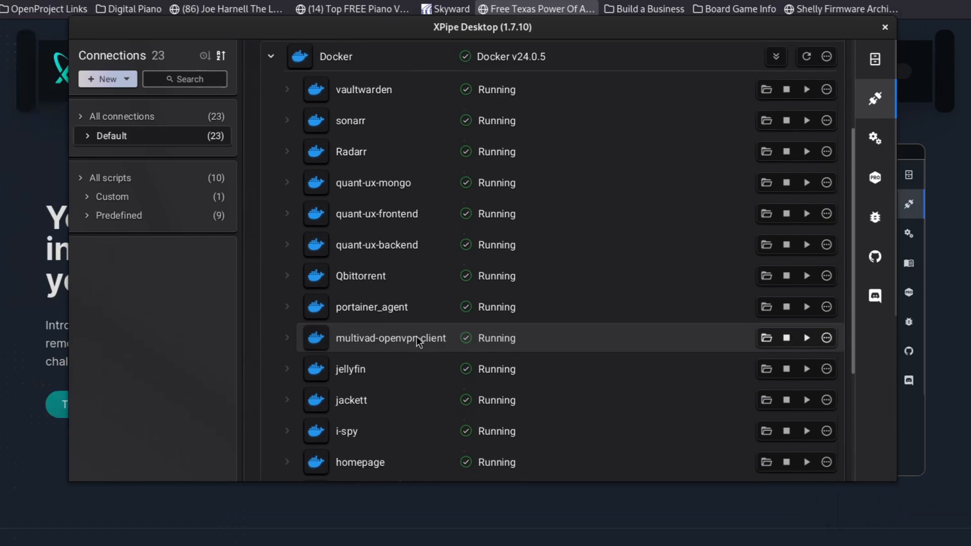
scroll(415, 335, down, 3)
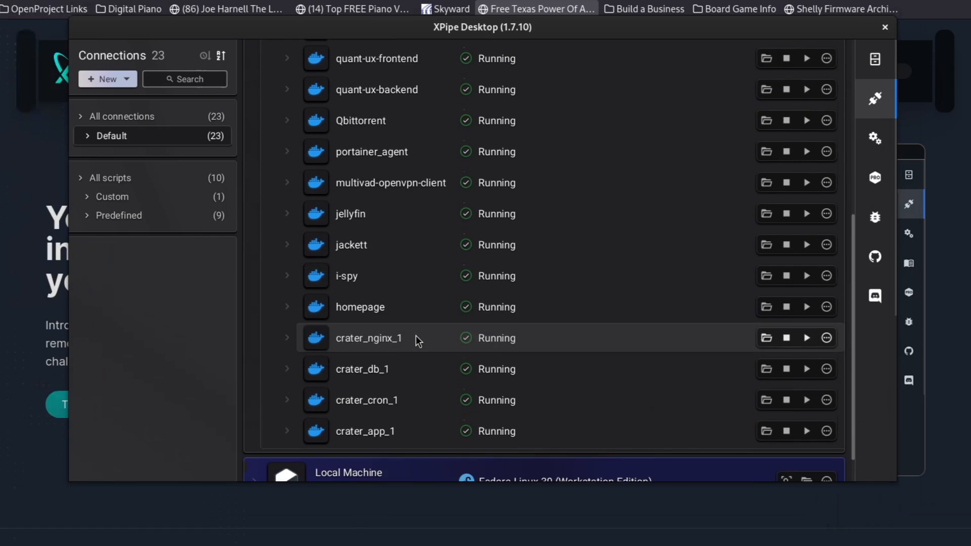
scroll(406, 330, up, 2)
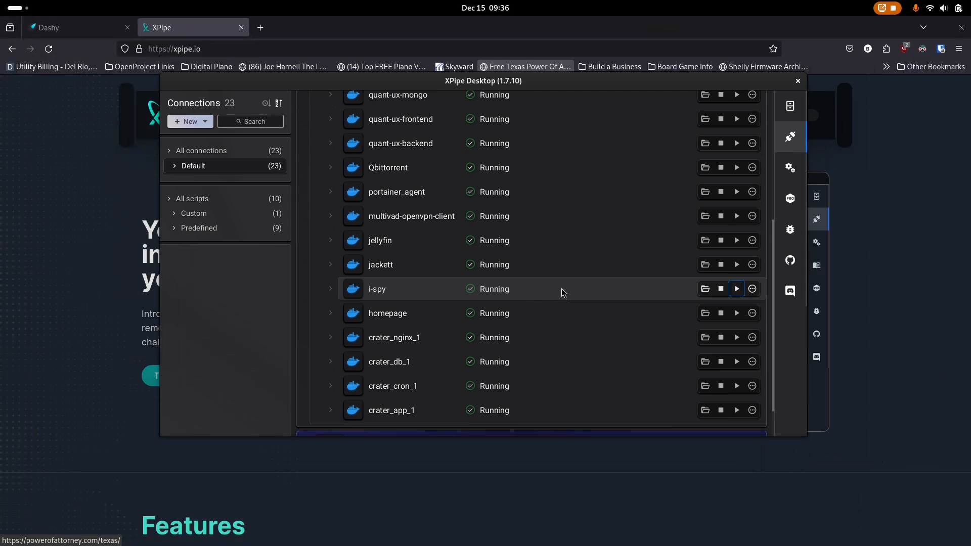
- Browse the i-spy container's file system, view its /root/ folder and close its file view
click(705, 290)
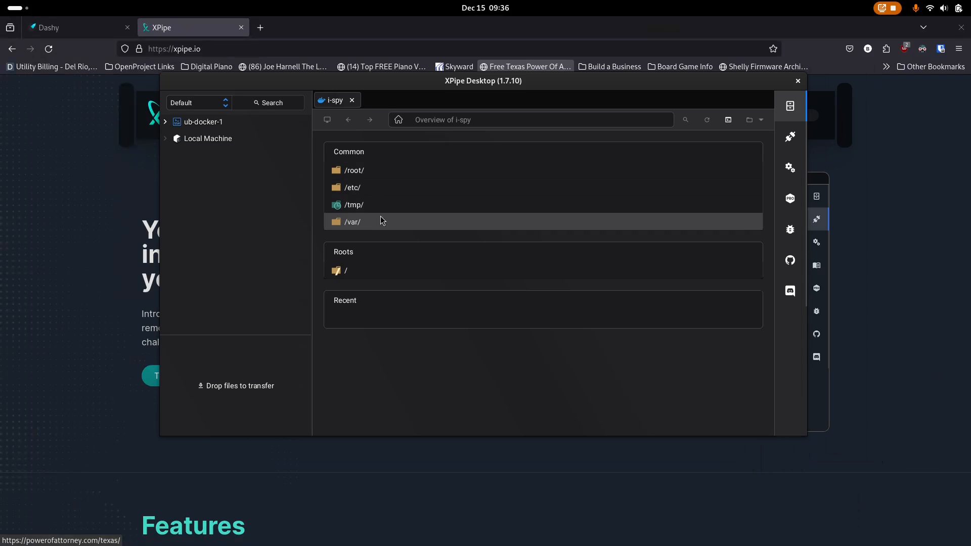
click(385, 173)
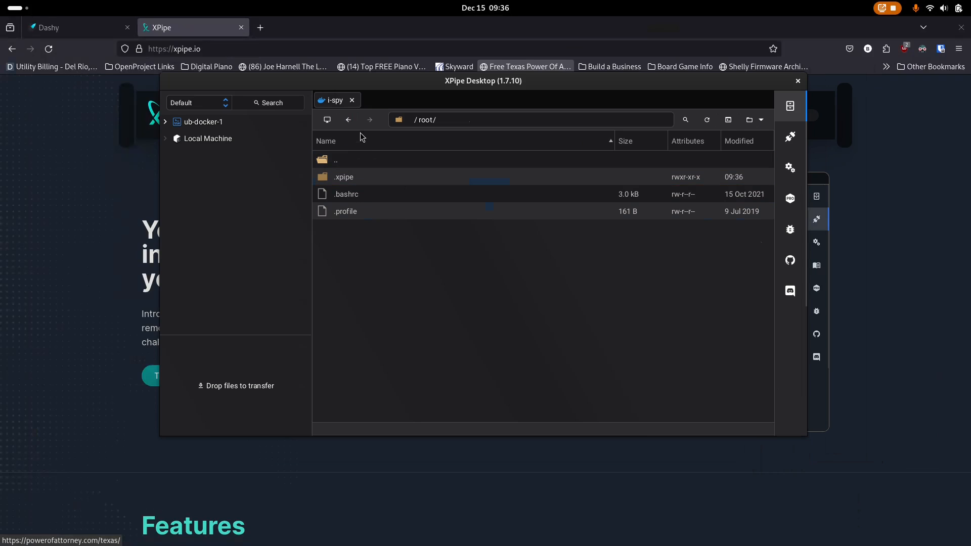
click(352, 100)
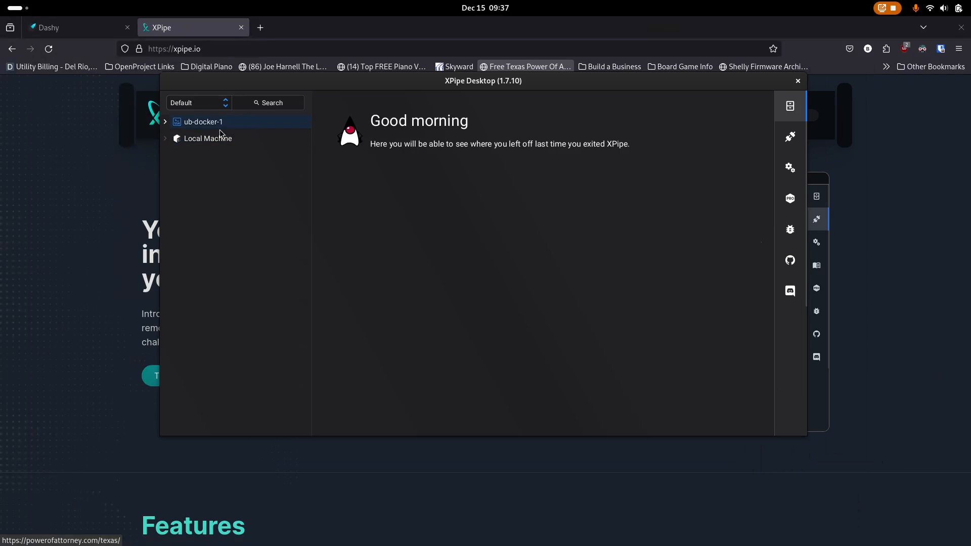
- Browse the files on ub-docker-1, going to the account's home folder and into its docker folder
click(196, 138)
click(186, 126)
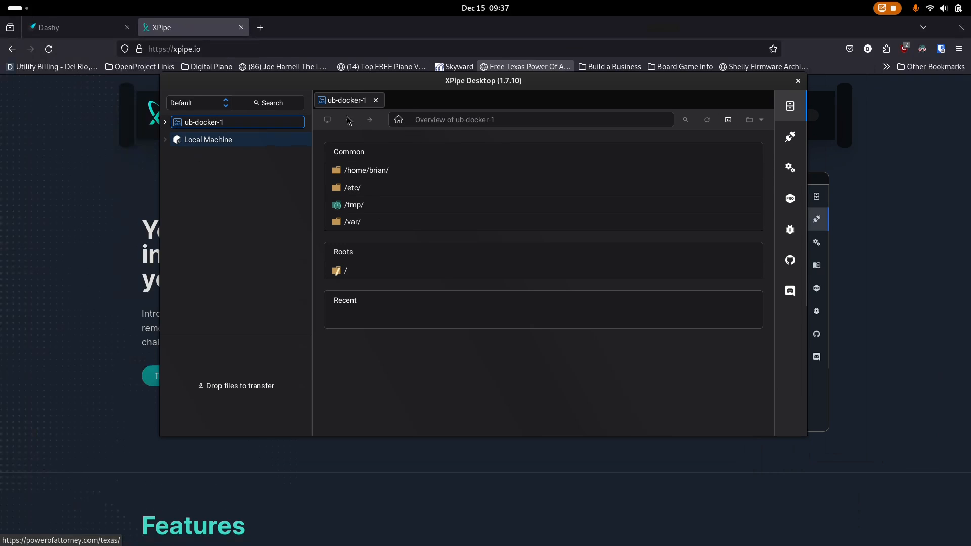
click(385, 175)
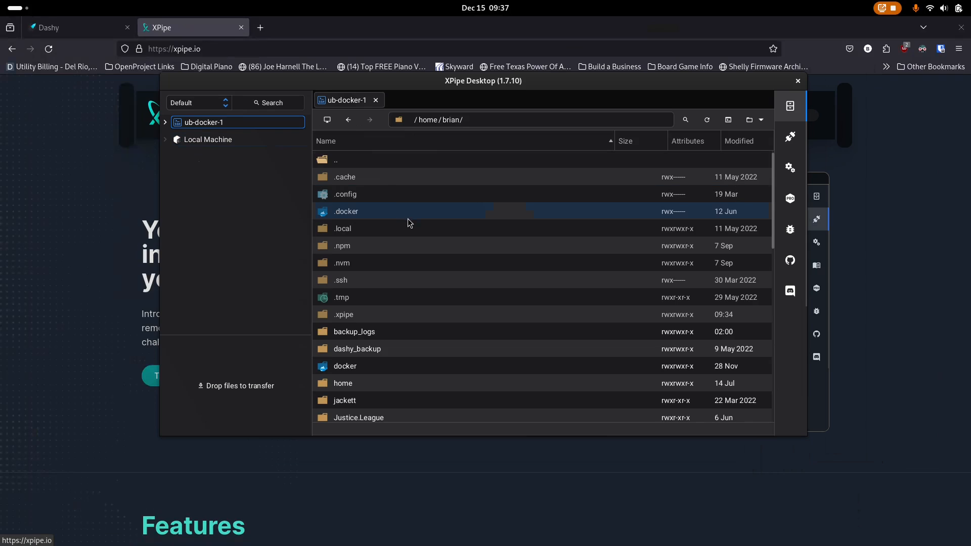
scroll(405, 298, down, 6)
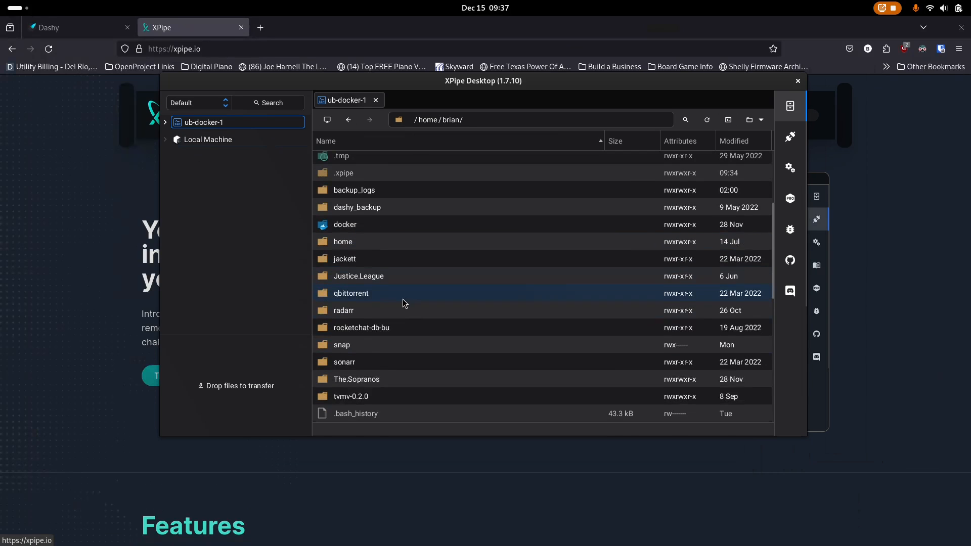
scroll(401, 302, up, 2)
scroll(399, 300, down, 4)
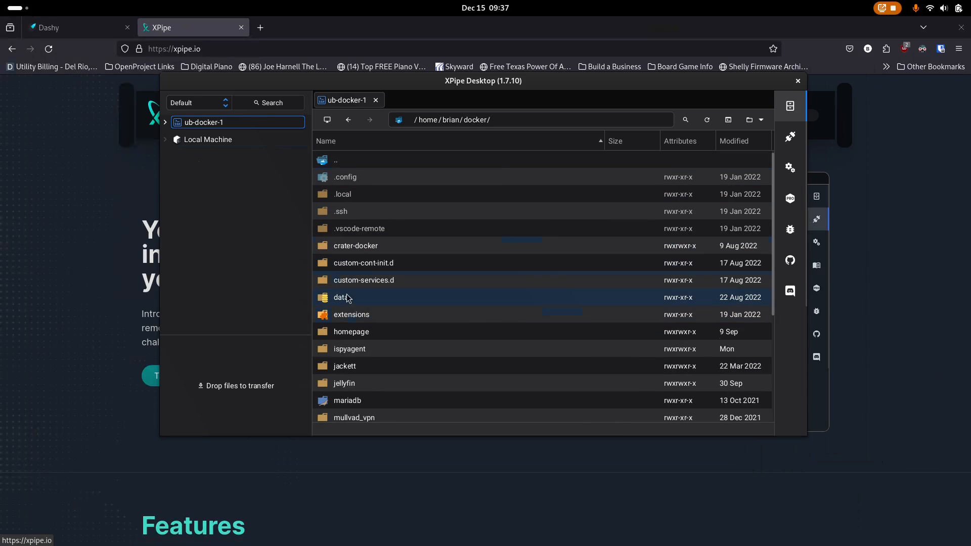
- Look through the docker folder's contents on ub-docker-1 and close that file view
scroll(380, 300, down, 2)
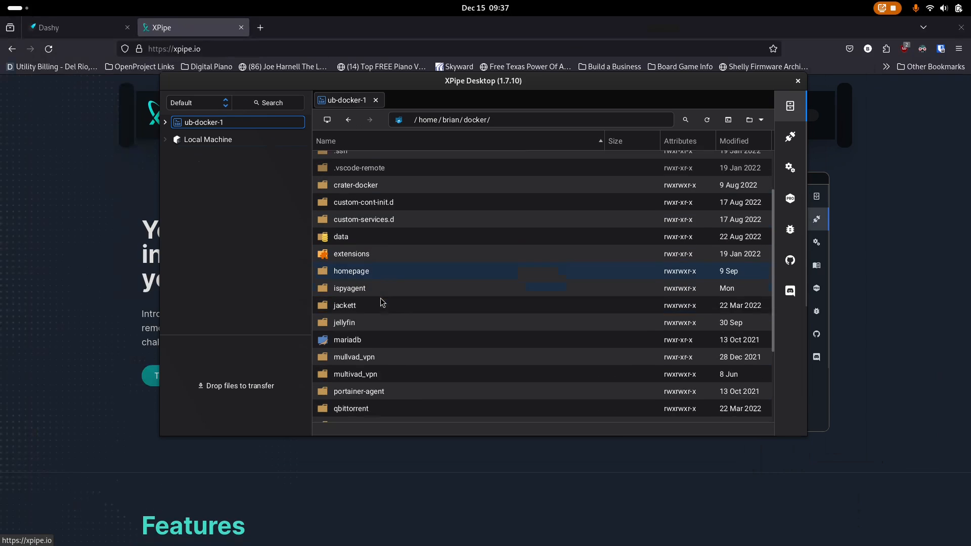
scroll(380, 302, down, 3)
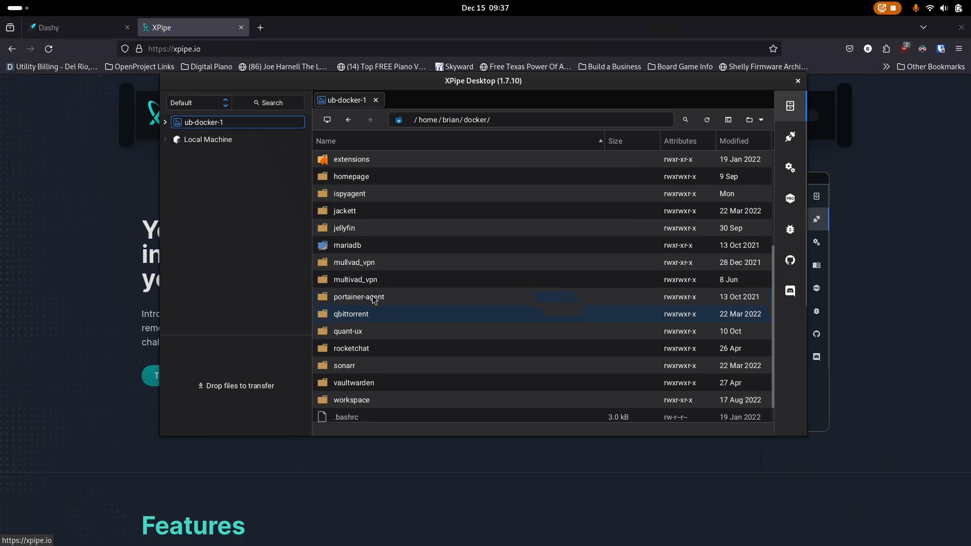
scroll(375, 299, up, 5)
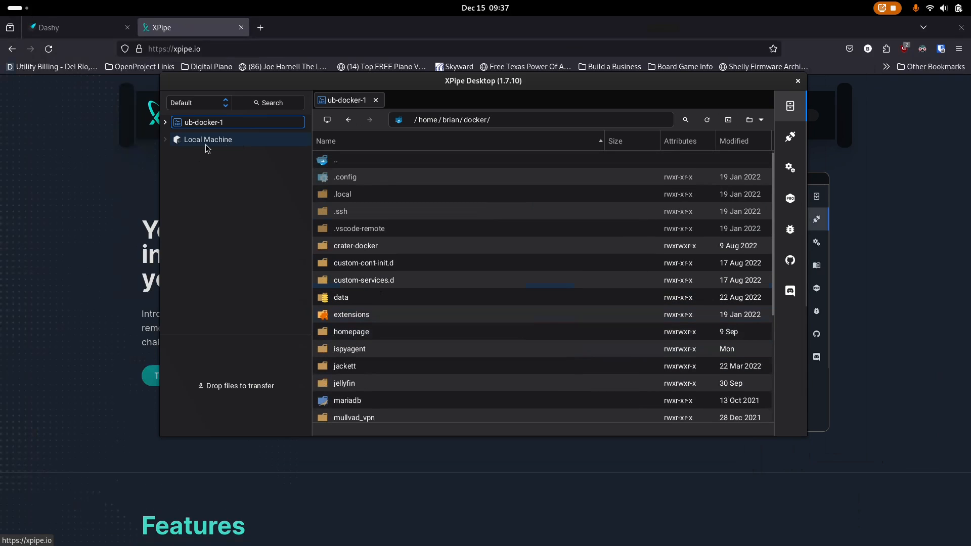
click(375, 101)
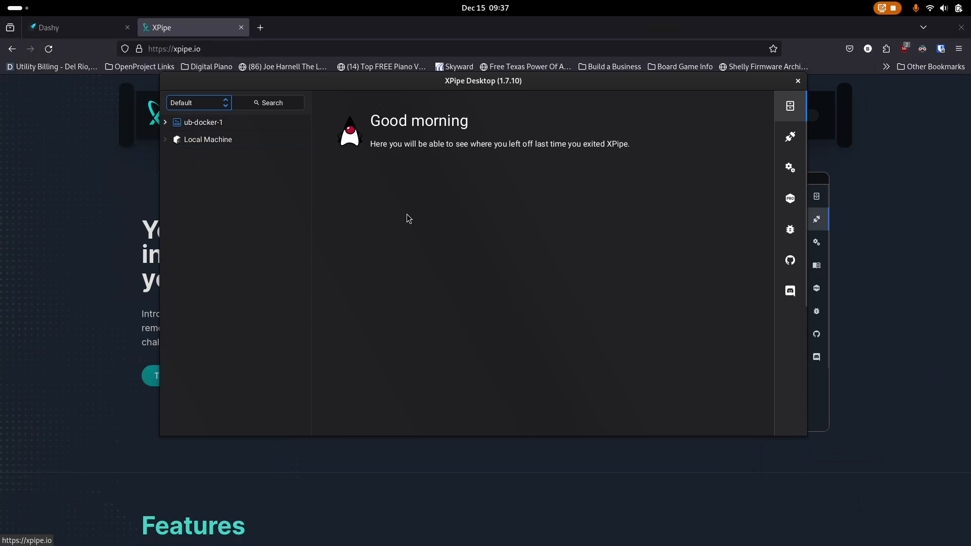
- Return to the connection hub, then collapse and re-expand the Docker group under ub-docker-1
click(787, 141)
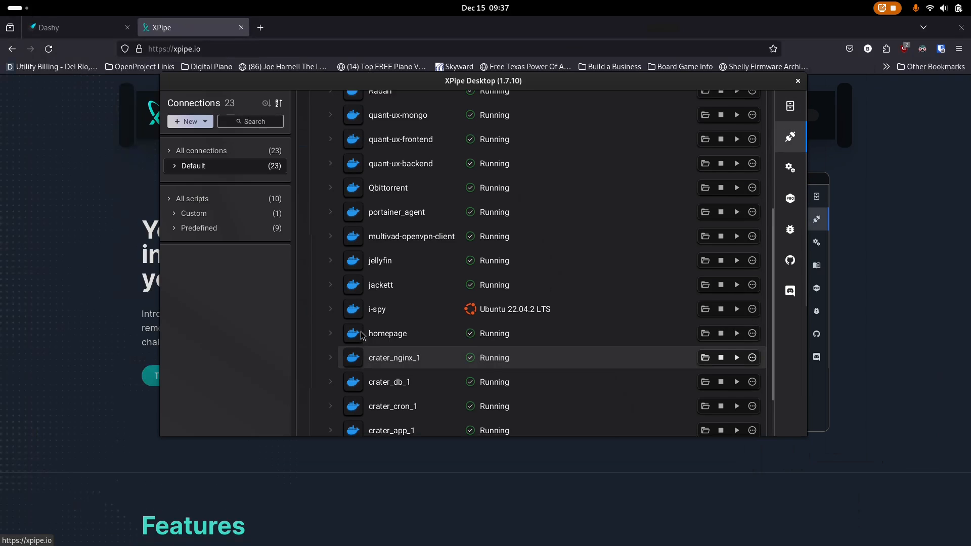
scroll(362, 331, up, 5)
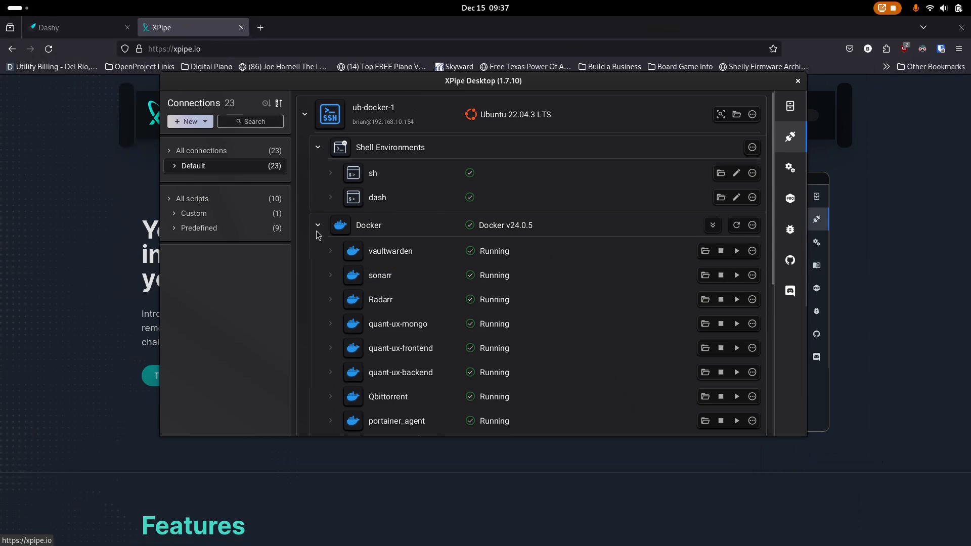
click(318, 225)
click(317, 225)
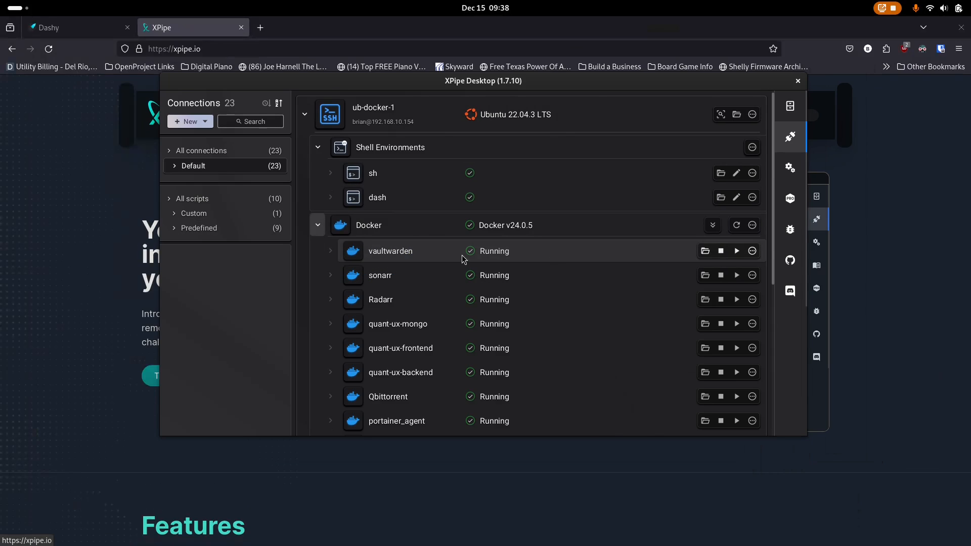
- Open a terminal session in the vaultwarden container, move its window over the hub and list the directory contents with ls
click(438, 251)
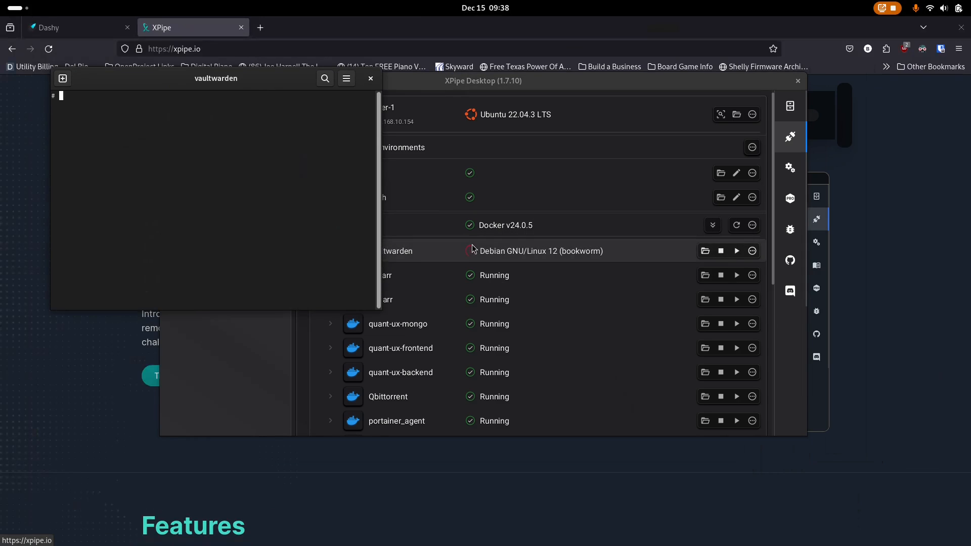
drag(249, 80, 528, 128)
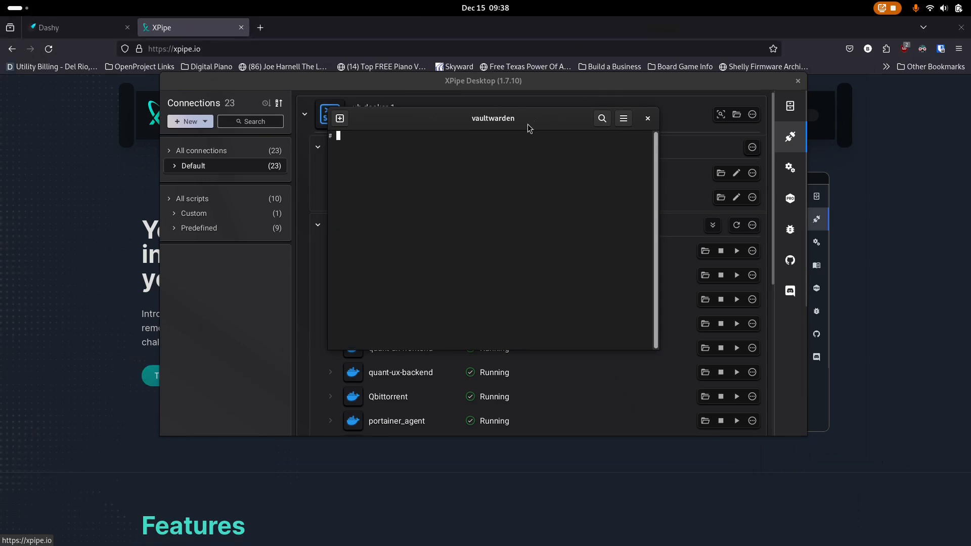
text(ls)
key(Return)
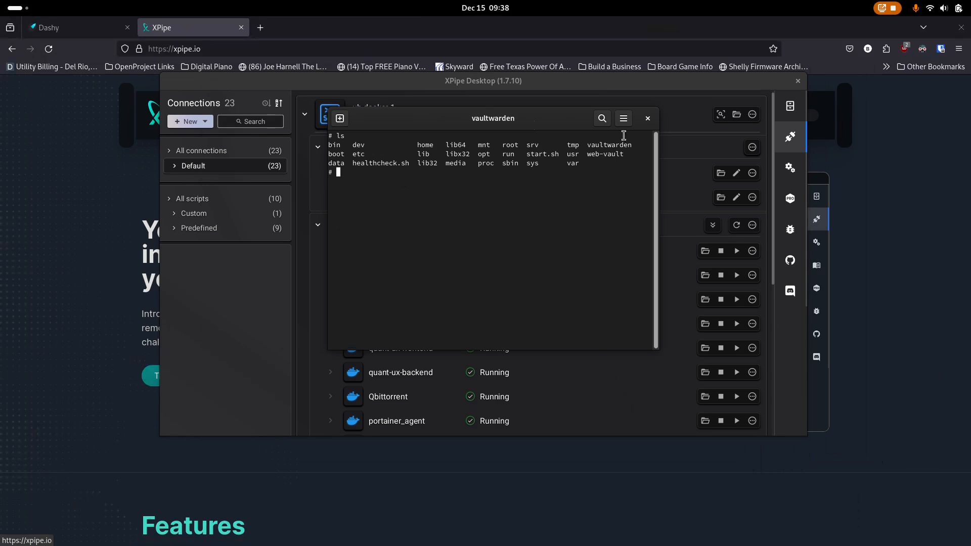
- Close the vaultwarden terminal, ending its running process, and collapse the Docker group under ub-docker-1
click(648, 120)
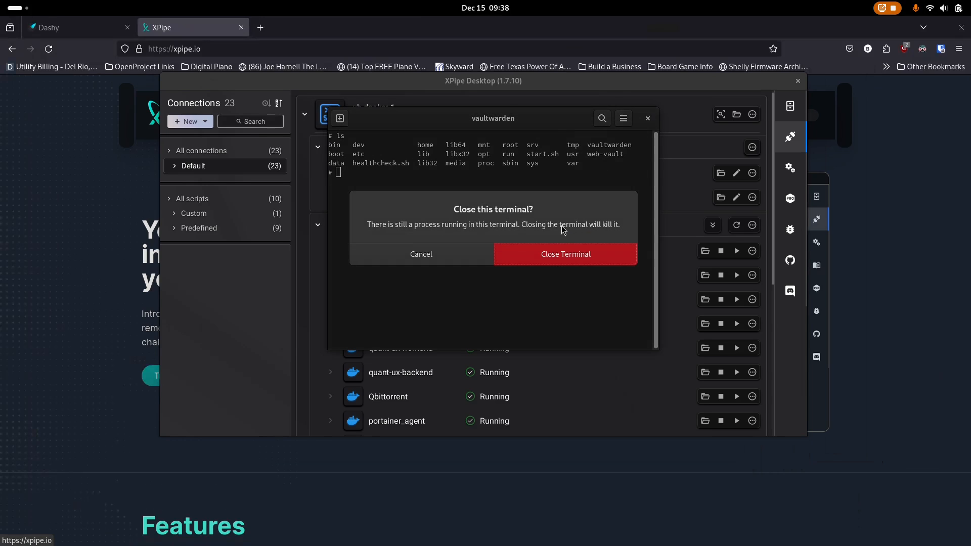
click(550, 254)
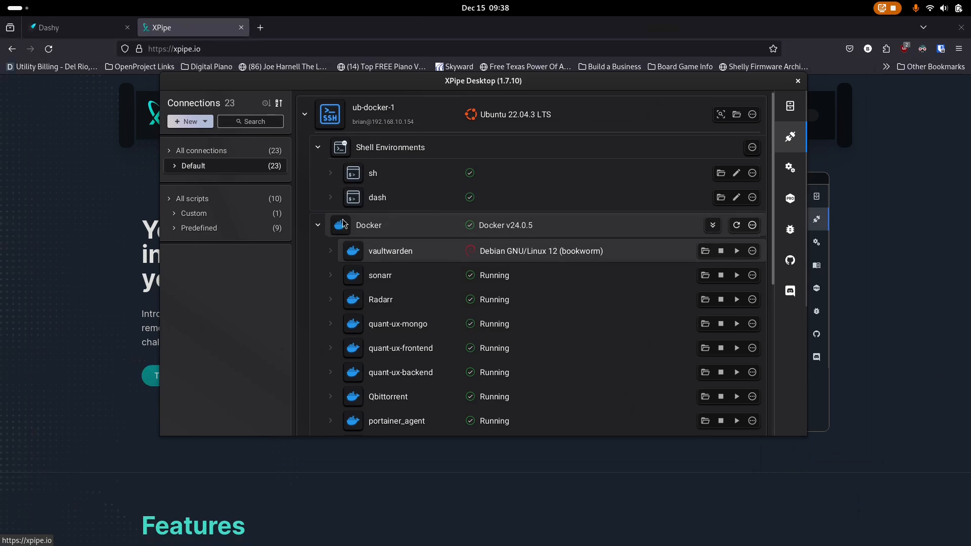
click(318, 225)
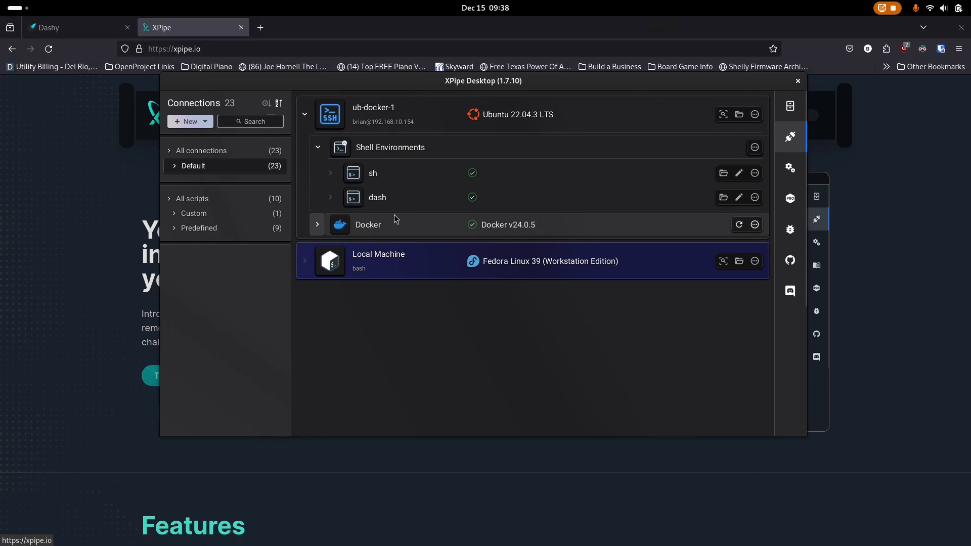
- Open a terminal in ub-docker-1's sh environment, move its window over the hub and list the directory contents with ls
click(407, 179)
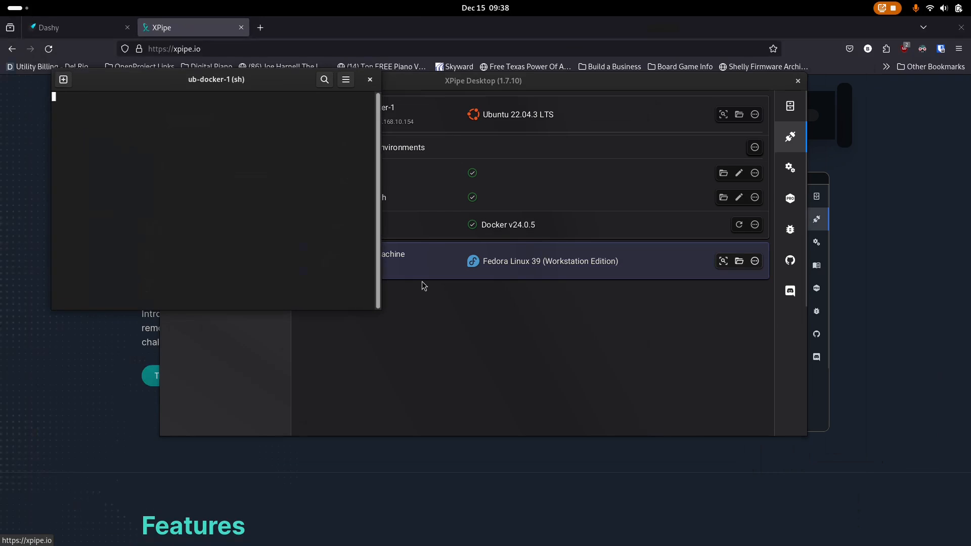
drag(281, 87, 587, 140)
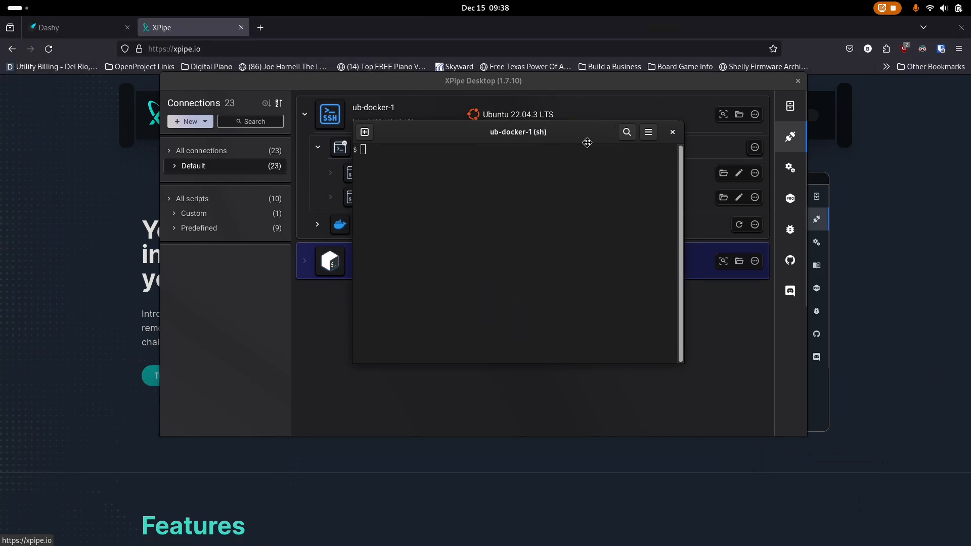
text(ls)
key(Return)
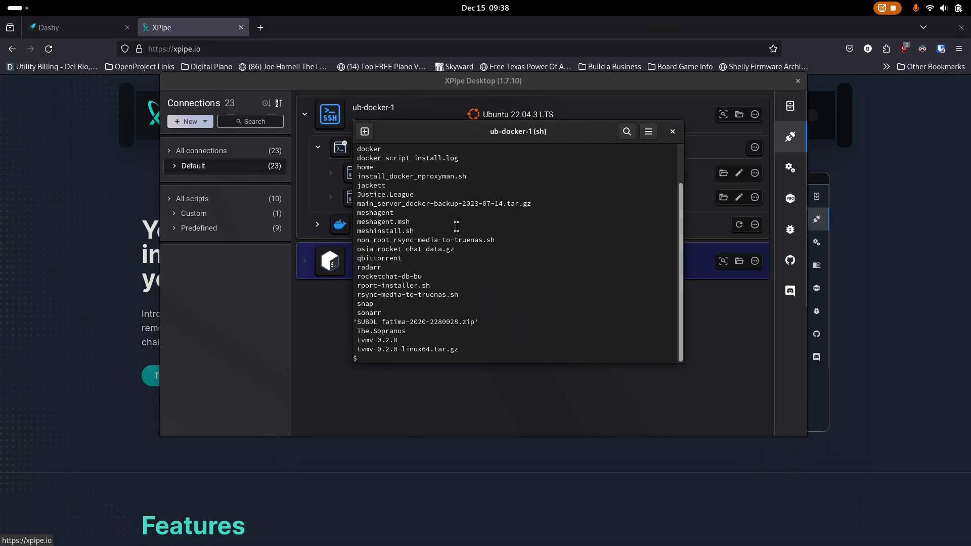
scroll(423, 251, up, 2)
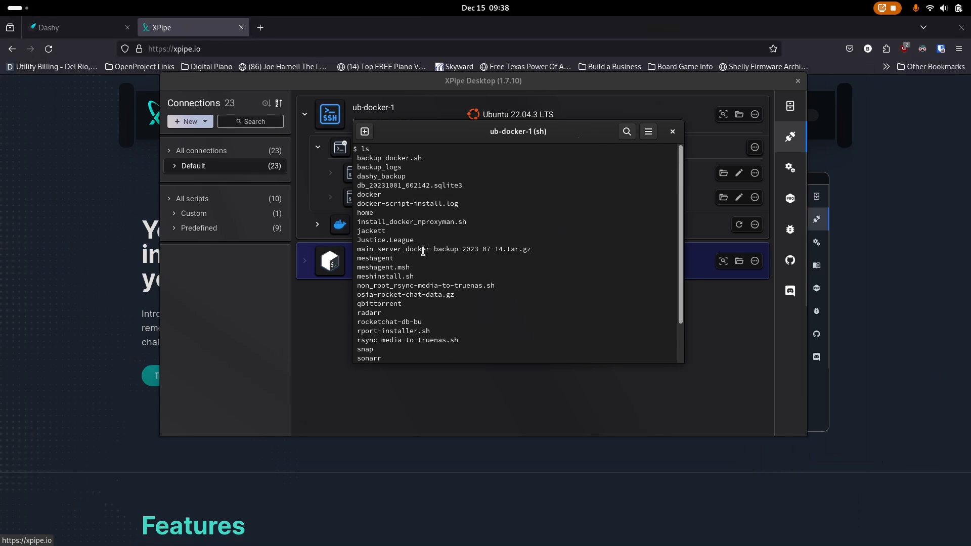
- Enlarge the ub-docker-1 sh terminal window and increase its text size by several levels
drag(448, 131, 241, 40)
drag(478, 275, 795, 437)
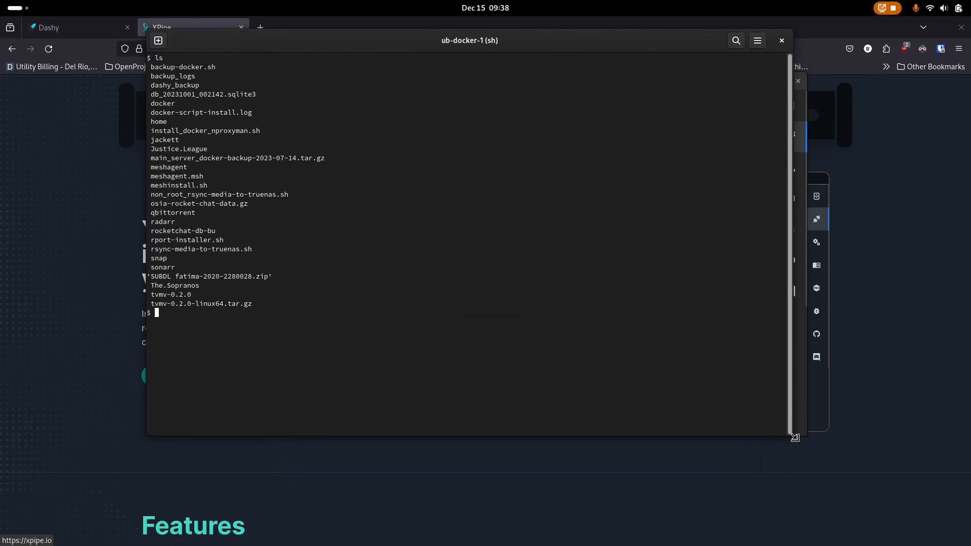
key(ctrl+plus)
key(ctrl+plus)
key(ctrl+plus)
key(ctrl+plus)
key(ctrl+plus)
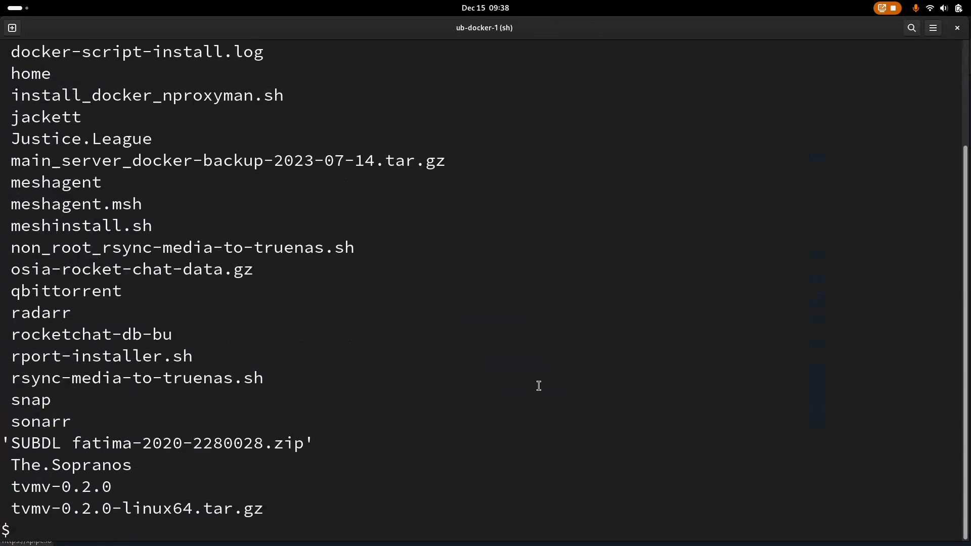
- Clear the sh terminal with the clear command and start a bash shell in it
key(ctrl+l)
key(BackSpace)
key(ctrl+l)
key(BackSpace)
text(clear)
key(Return)
text(bash)
key(Return)
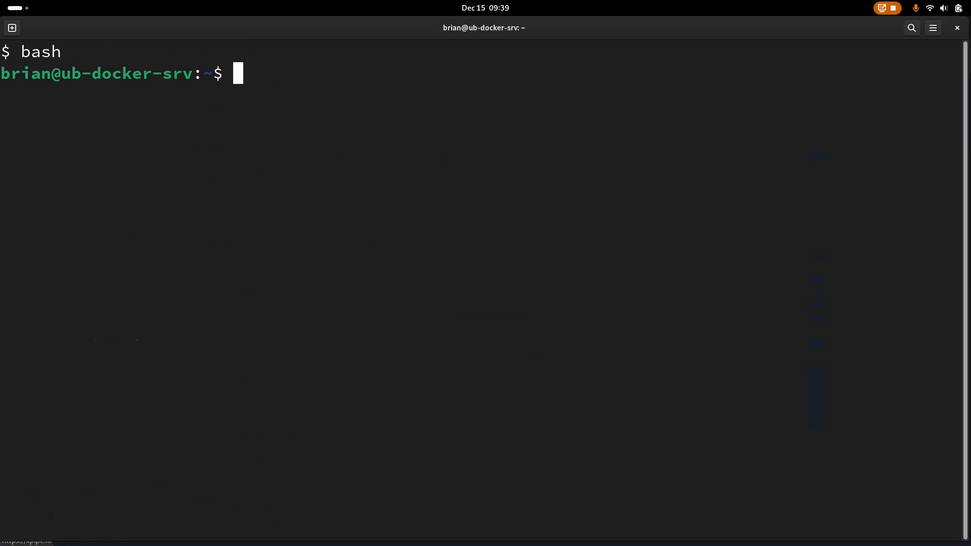
- List the home directory with ls in the bash shell, clear the screen and close the terminal, ending its process
text(ls)
key(Return)
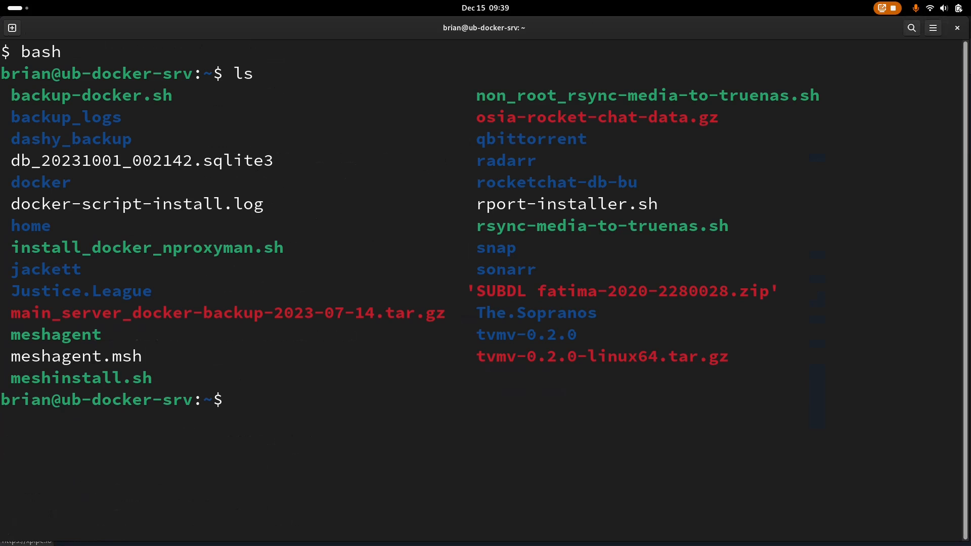
key(ctrl+l)
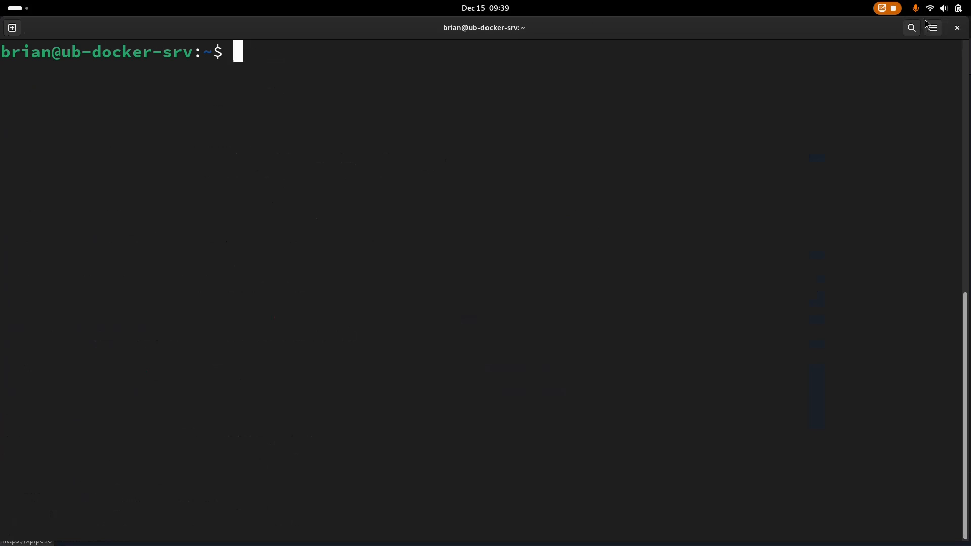
click(958, 27)
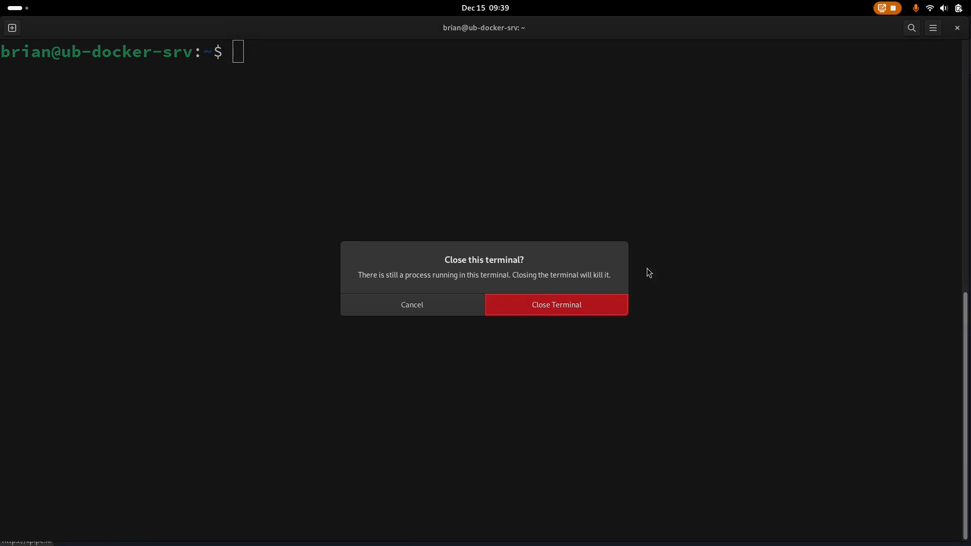
click(549, 315)
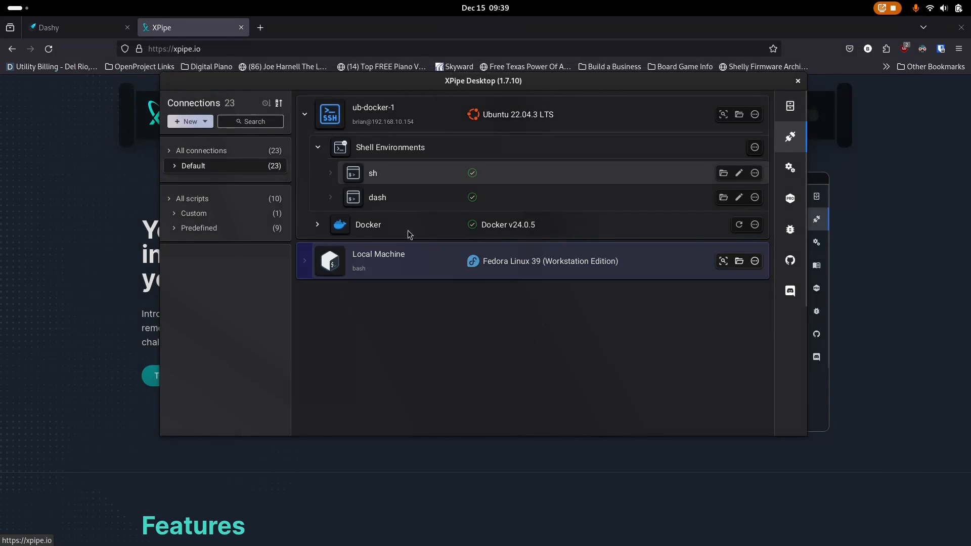
- Collapse Shell Environments in the hub, then switch to the file browser and open and expand ub-docker-1
click(317, 148)
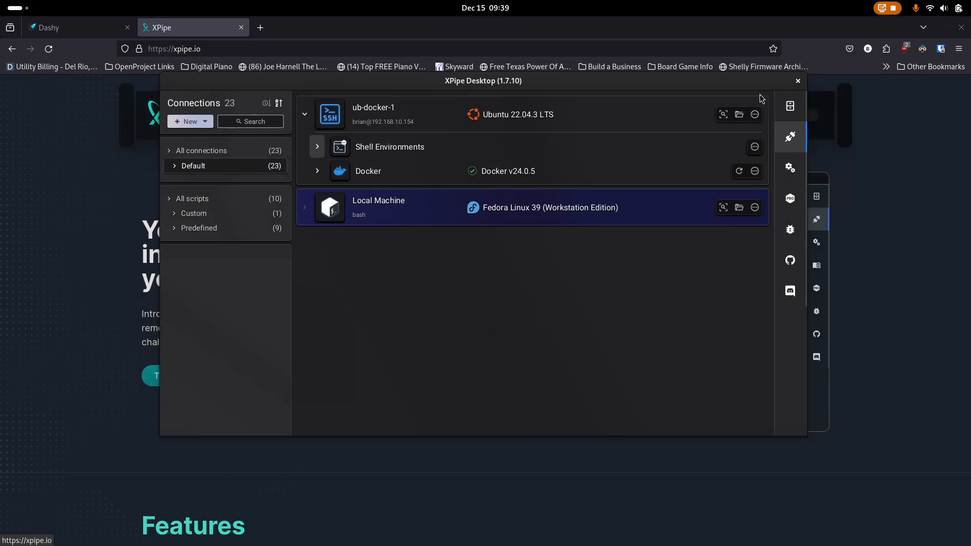
click(789, 107)
click(218, 123)
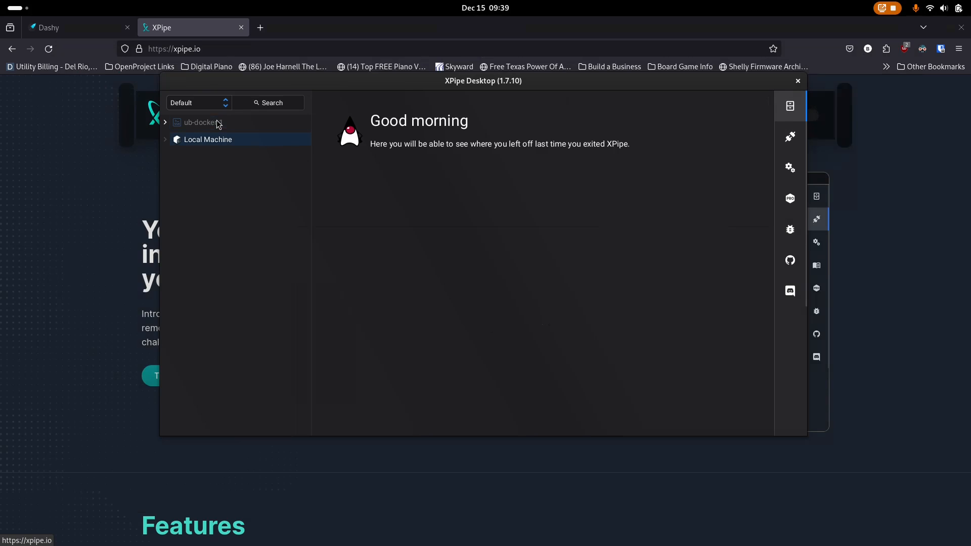
click(165, 123)
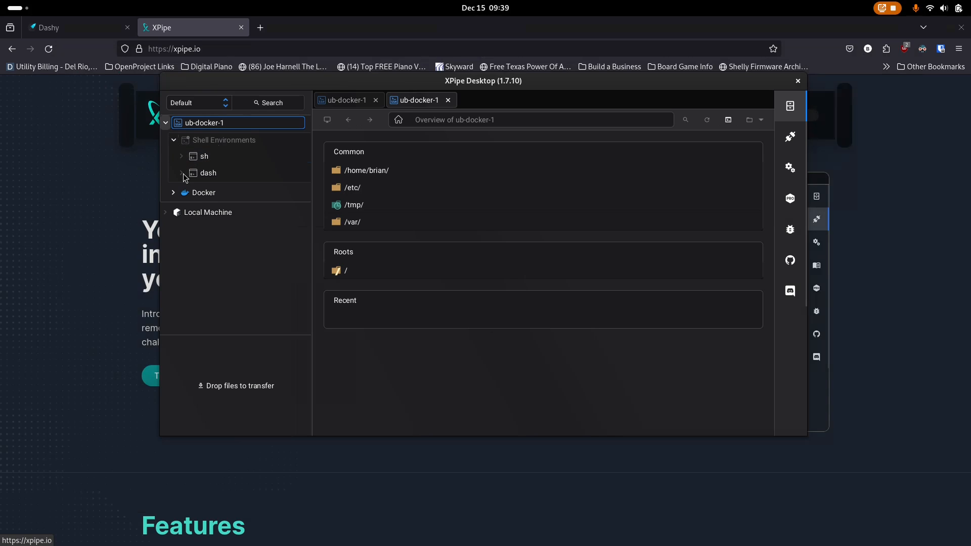
- Open the dash environment's files, close the duplicate ub-docker-1 view and go to the account's home folder
click(223, 173)
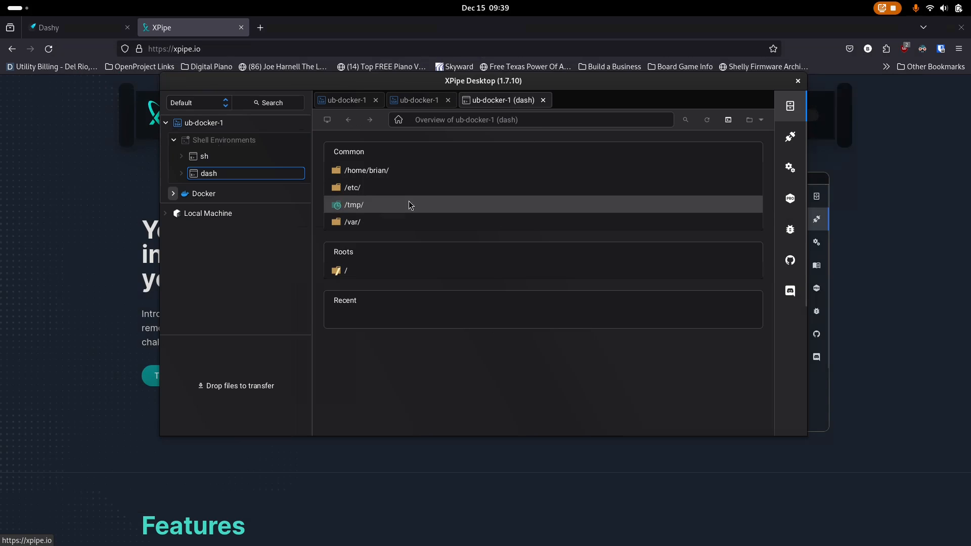
click(449, 101)
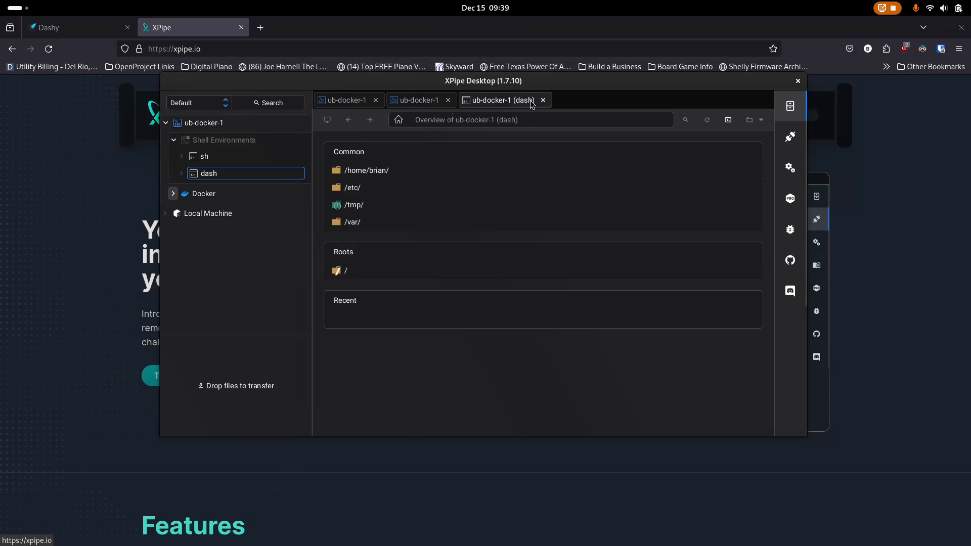
click(428, 171)
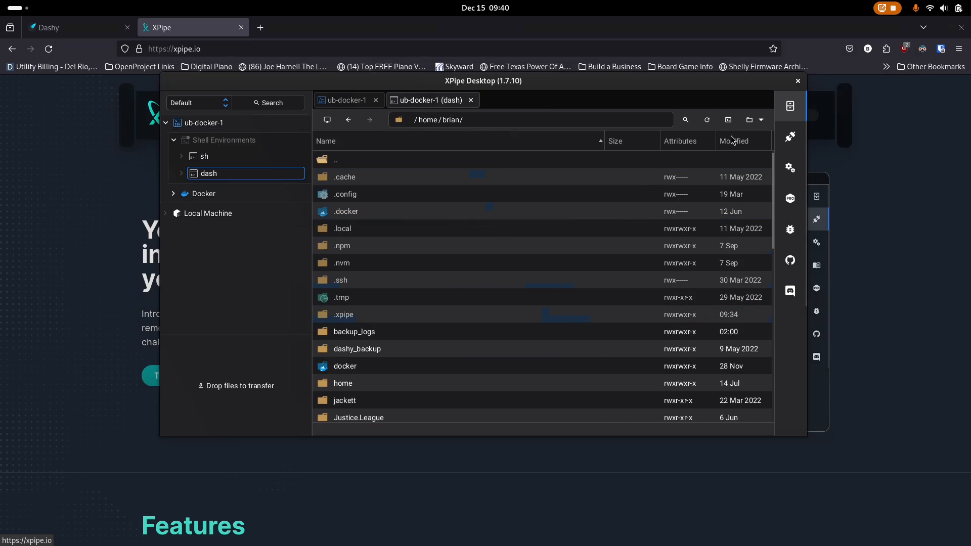
- View the home folder's available actions, sort its contents by name in descending order and collapse Shell Environments under ub-docker-1
click(762, 120)
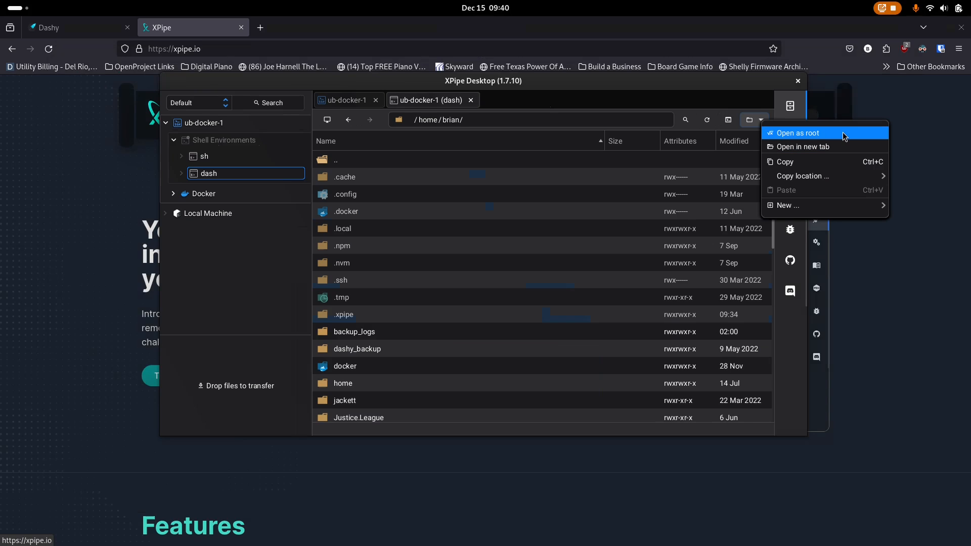
click(398, 144)
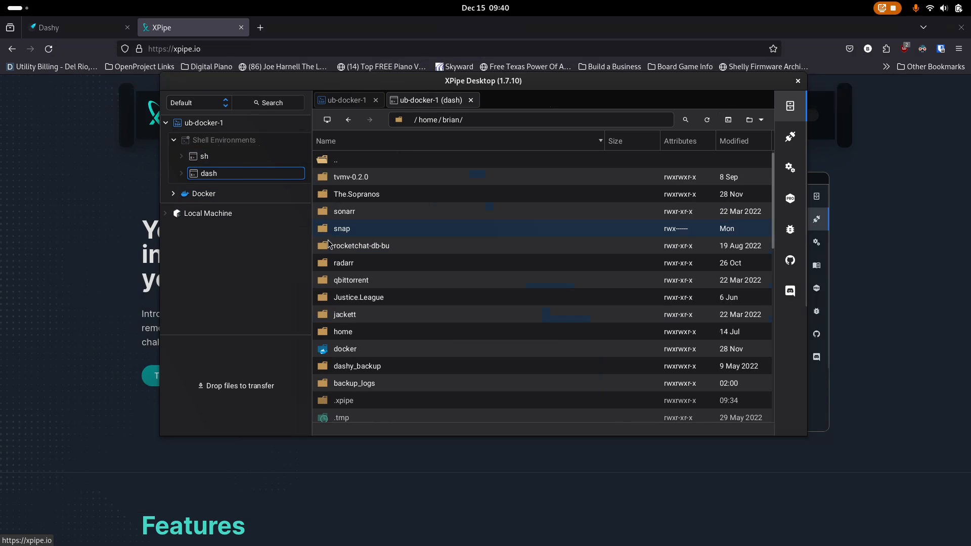
click(174, 141)
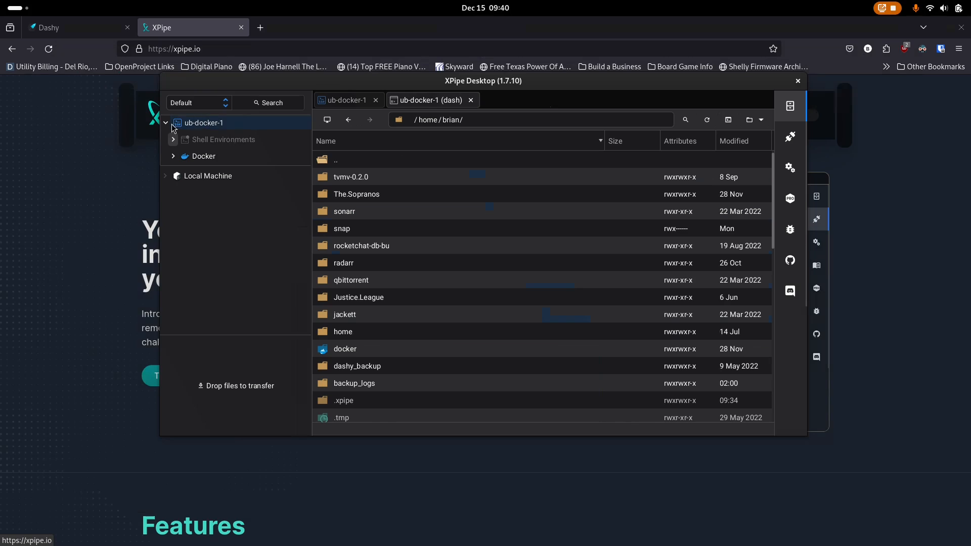
click(166, 123)
click(166, 123)
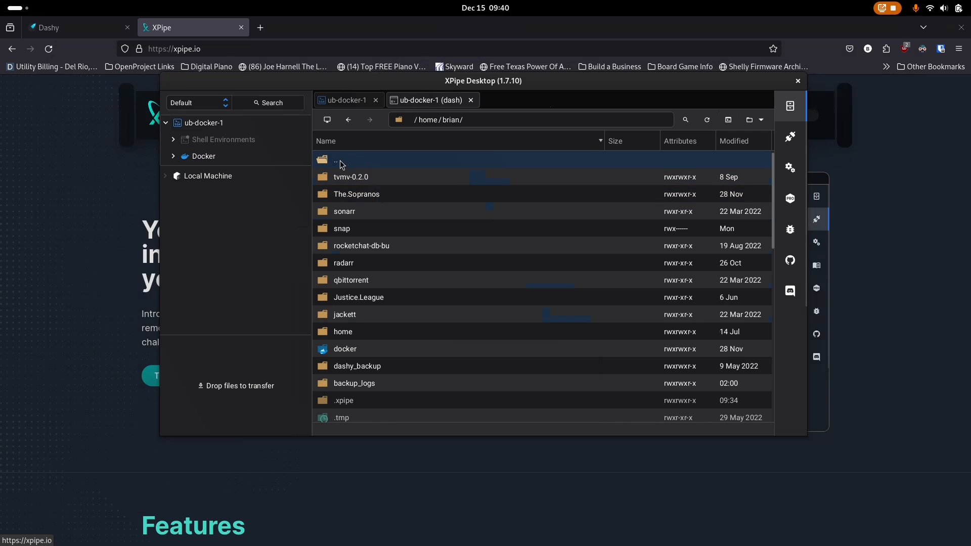
- Browse from the root directory to /mnt/data/media/music/ and look through the music files there
double_click(356, 160)
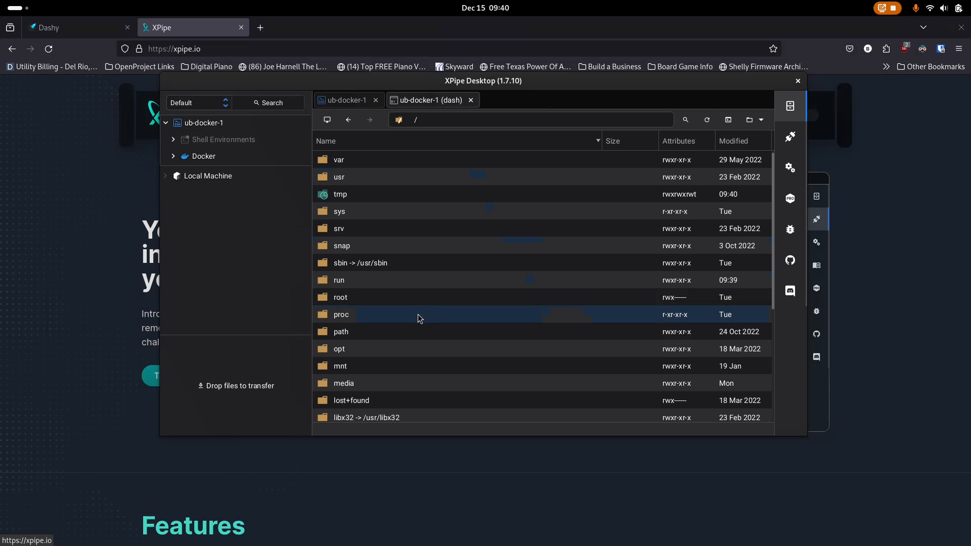
scroll(409, 316, down, 3)
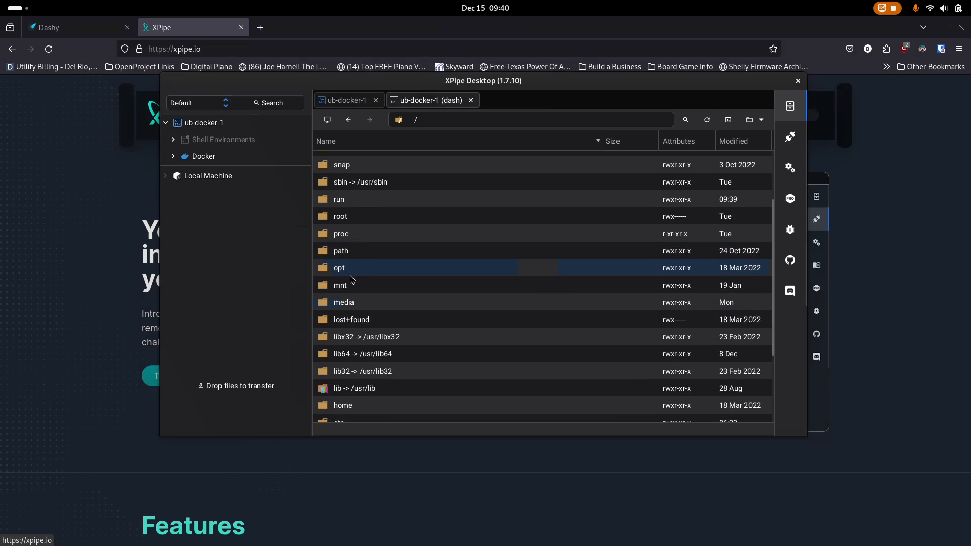
double_click(374, 288)
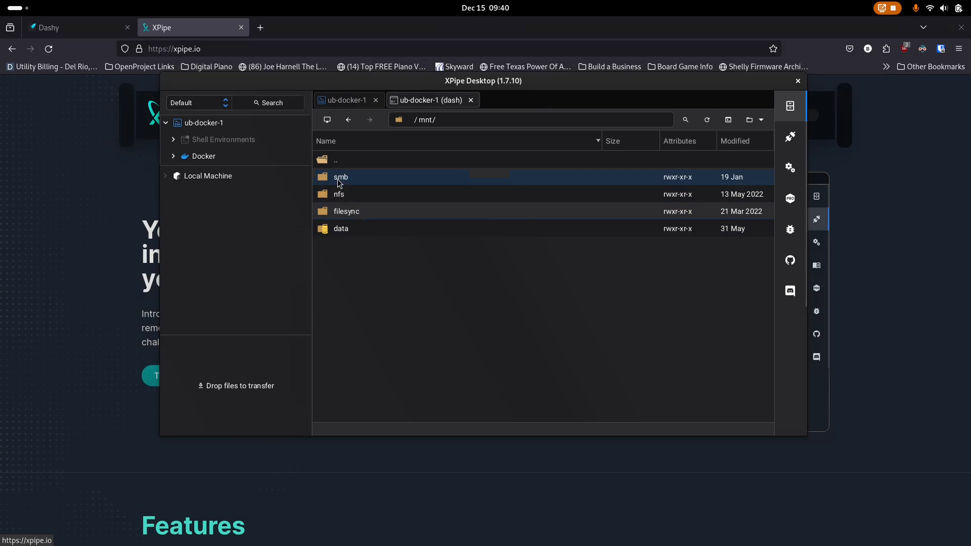
click(341, 229)
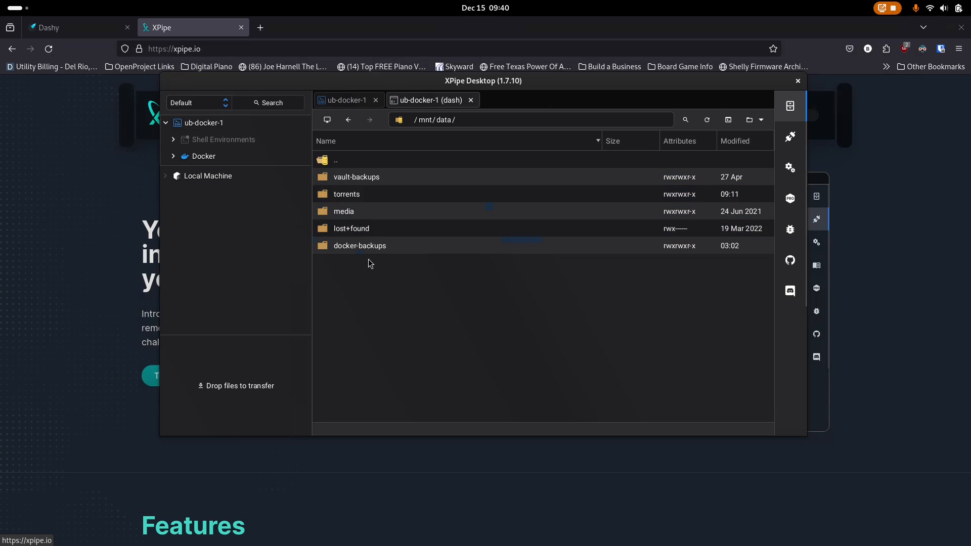
click(351, 211)
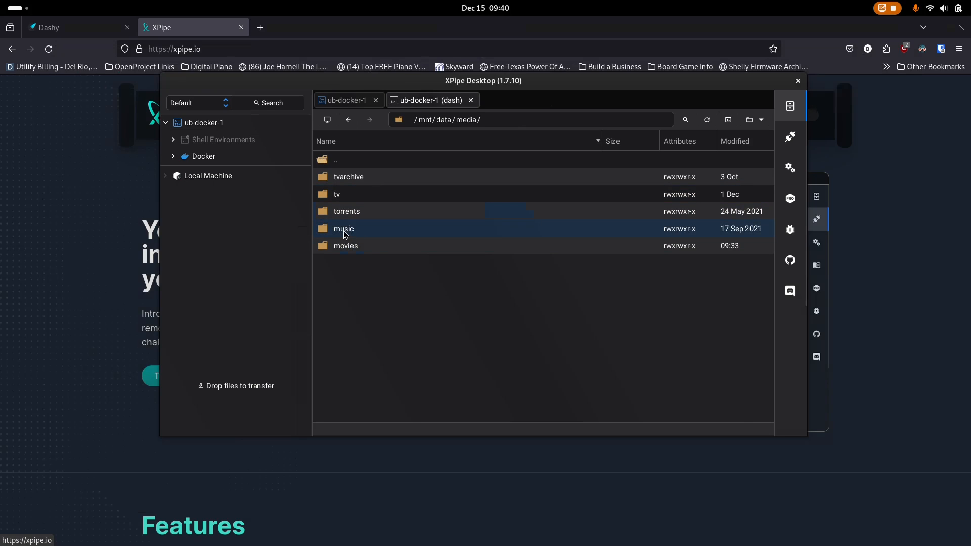
click(344, 229)
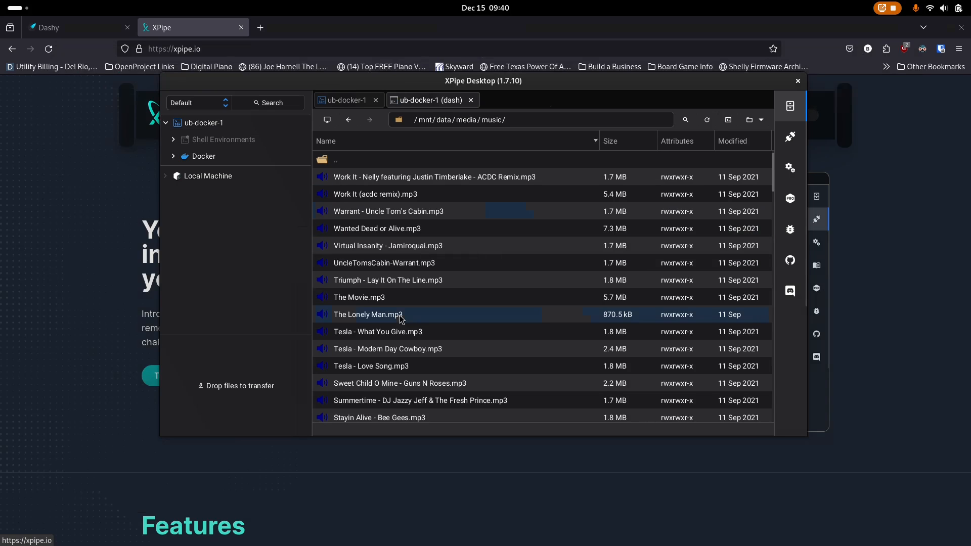
scroll(408, 316, down, 5)
scroll(434, 297, up, 5)
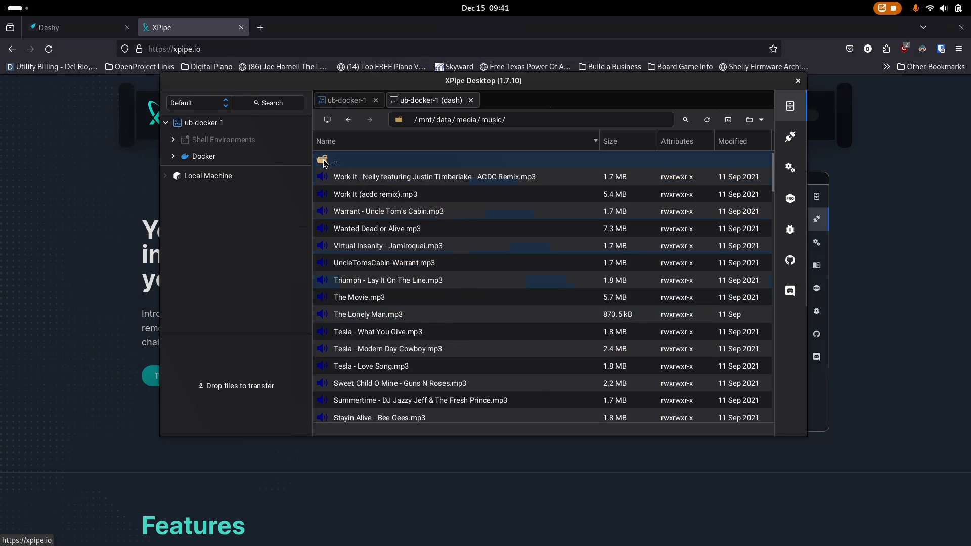
- Open the music folder as root, then close the root and dash file views
click(758, 122)
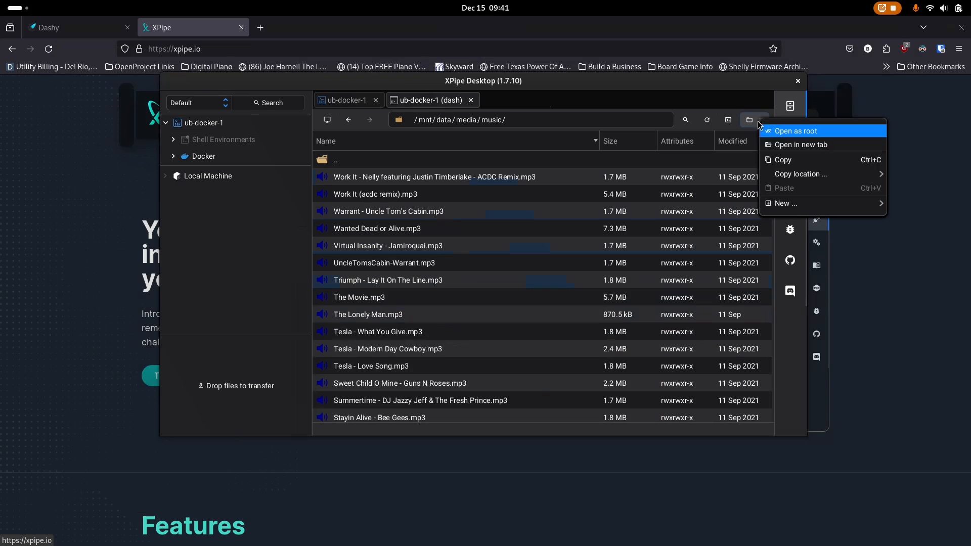
click(798, 131)
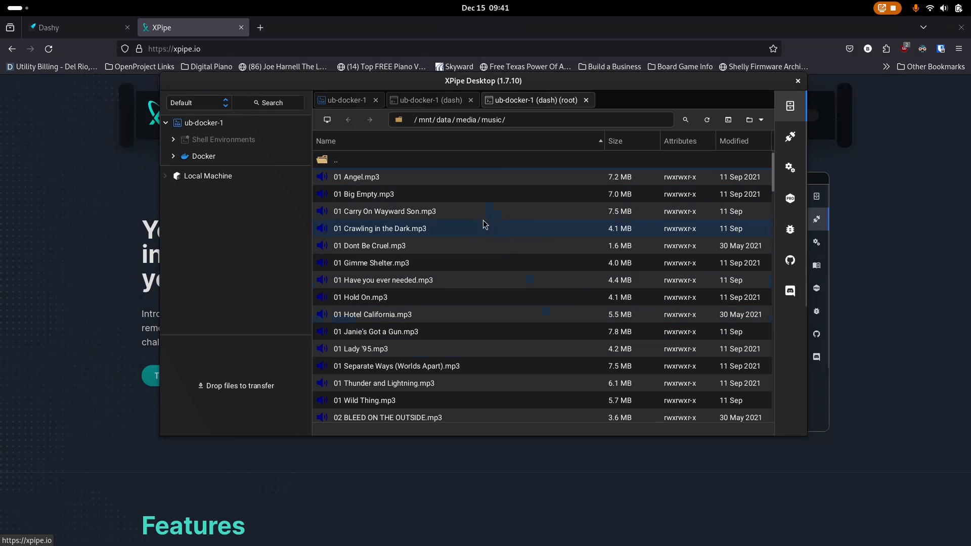
click(586, 100)
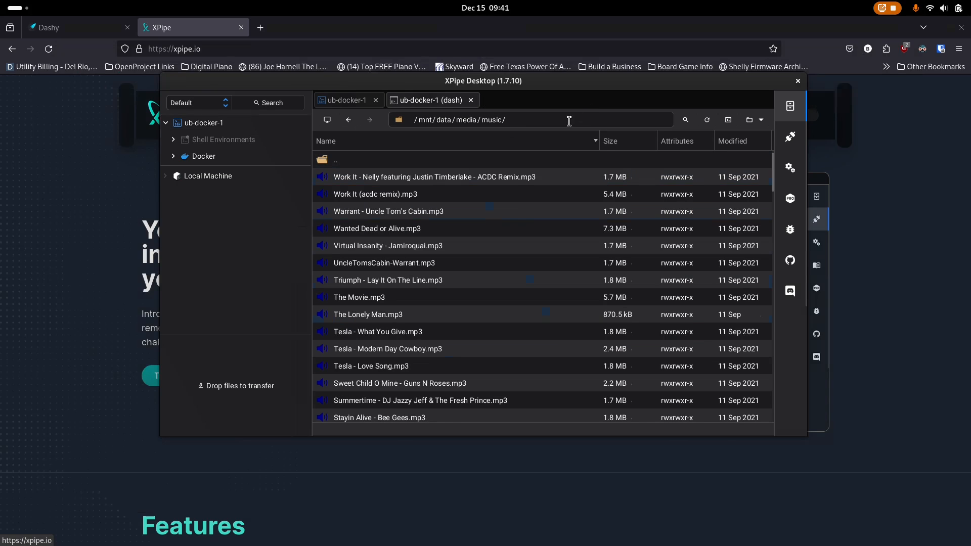
click(469, 100)
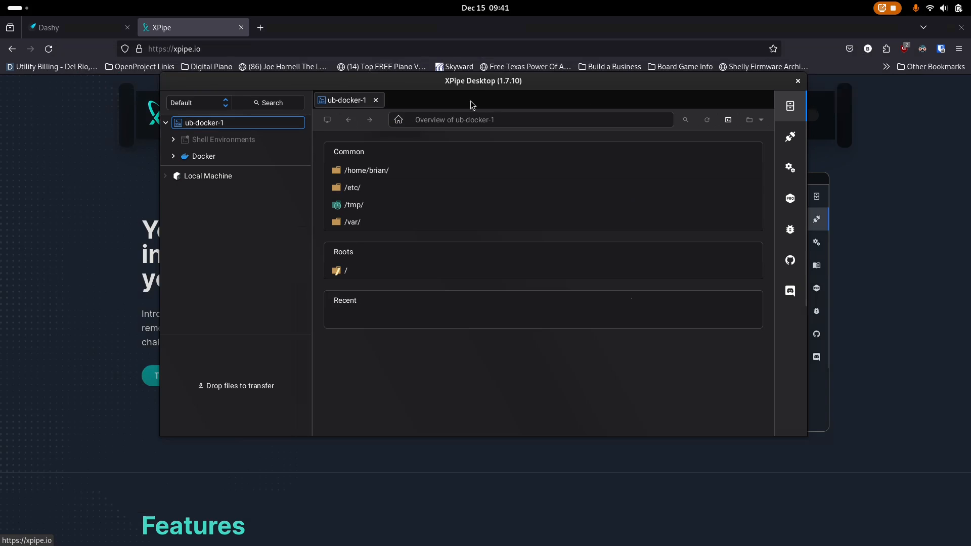
- Close the ub-docker-1 file view, return to the connections overview and collapse ub-docker-1
click(376, 101)
click(790, 137)
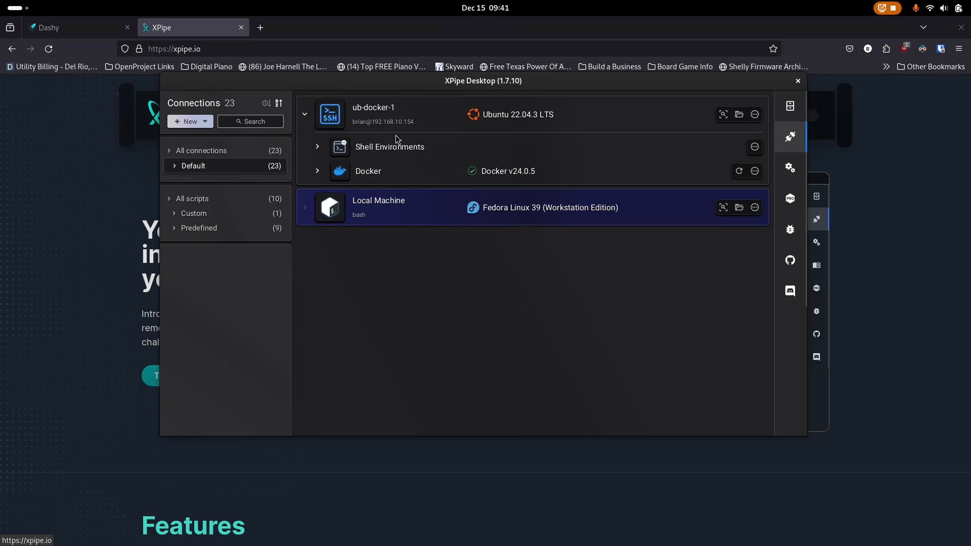
click(306, 122)
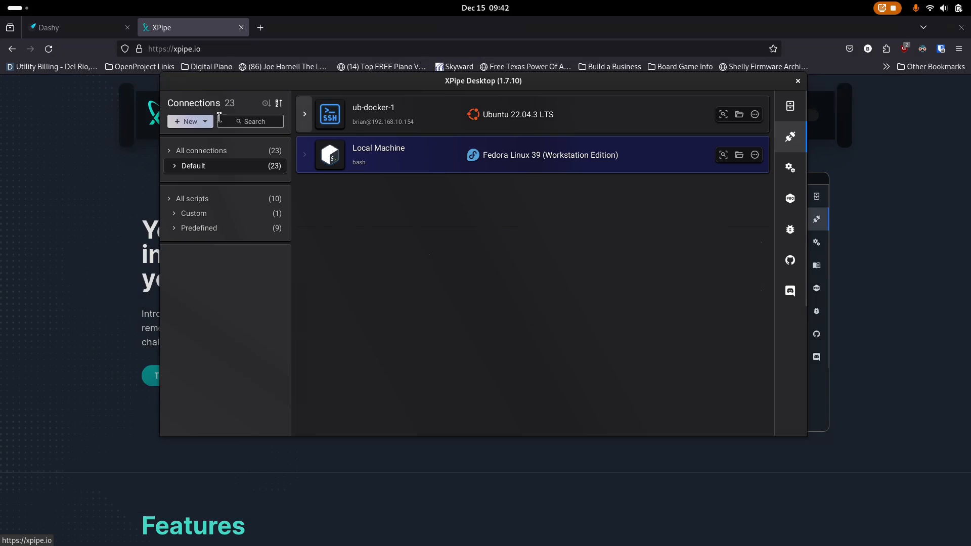
- Review the settings for a new custom terminal command and close the form without creating anything
click(204, 123)
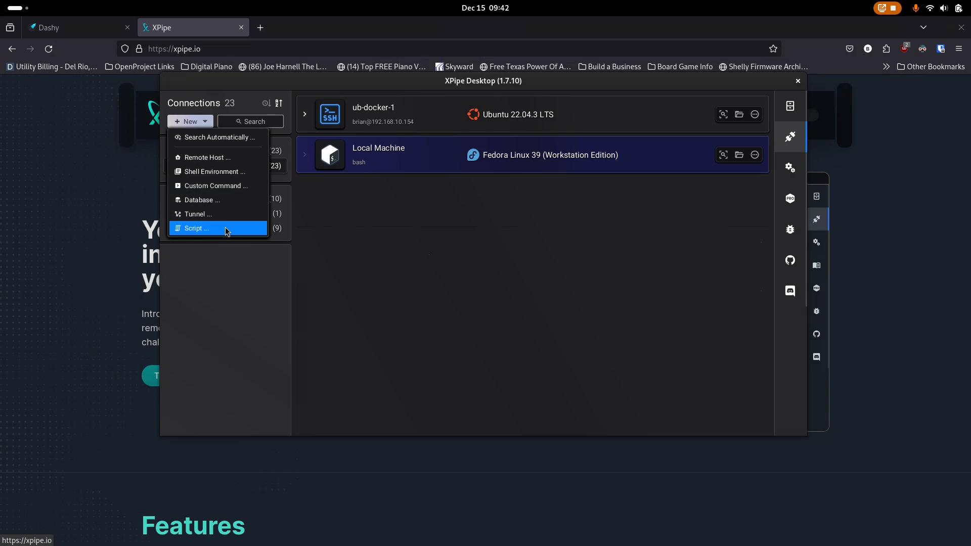
click(221, 186)
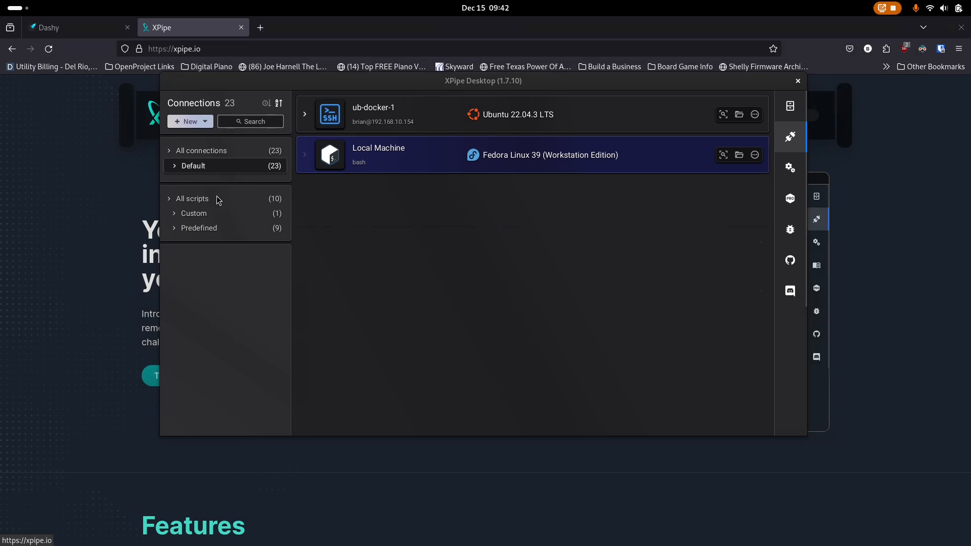
drag(439, 185, 775, 376)
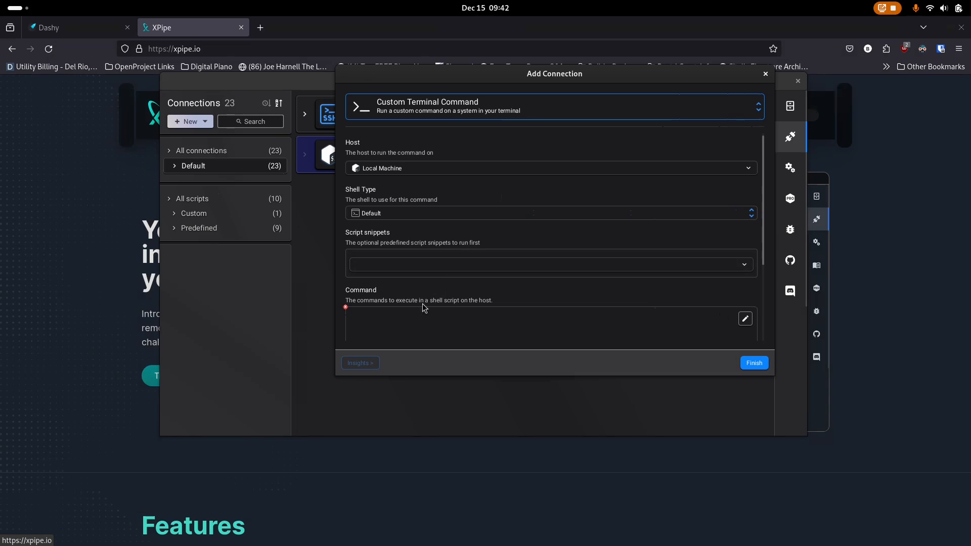
scroll(429, 300, down, 5)
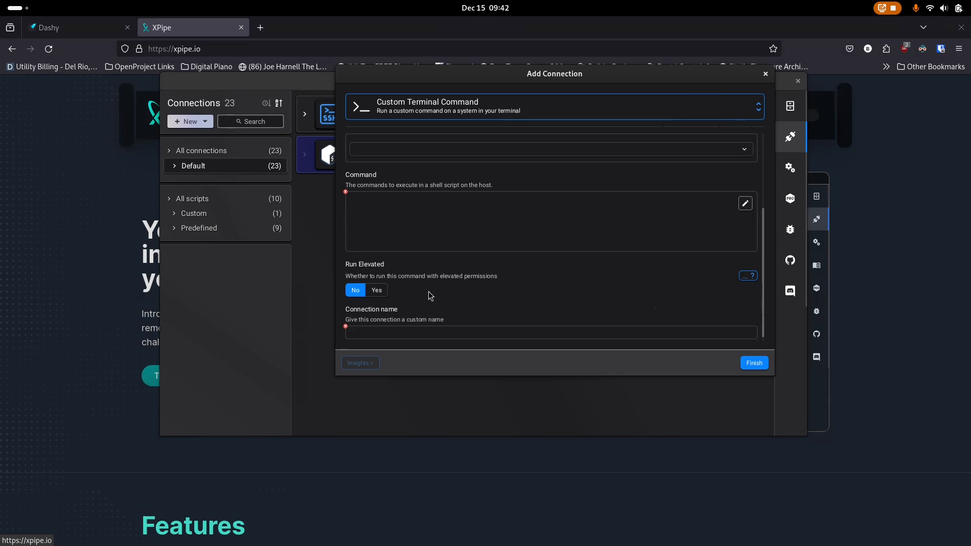
scroll(435, 288, up, 5)
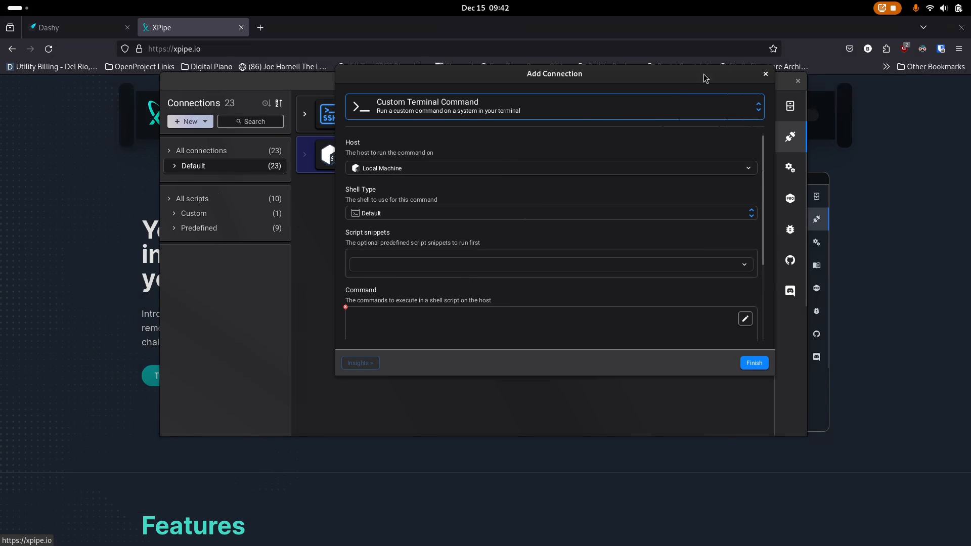
click(766, 74)
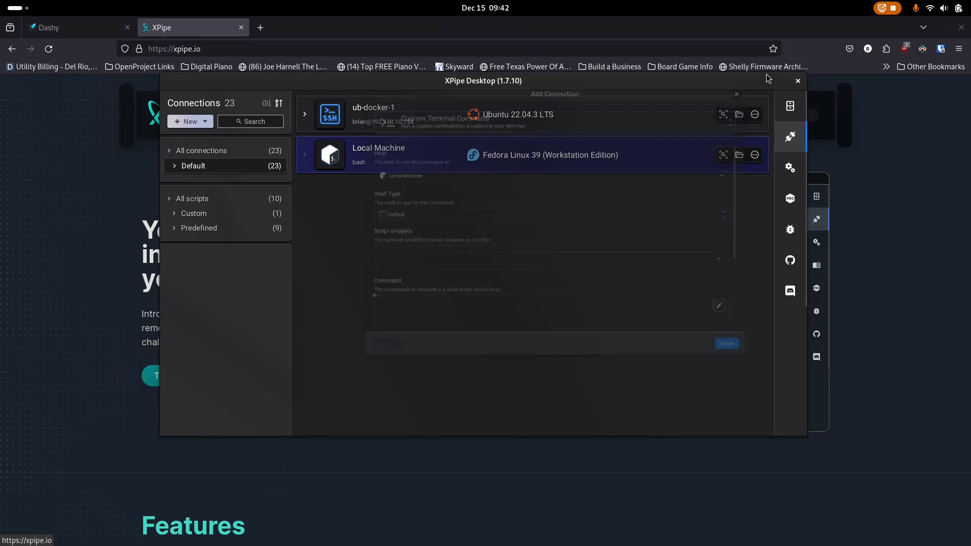
- Start a new script, review its shell types and contents field, and try the Dumb only execution type before restoring Terminal only
click(210, 125)
click(199, 230)
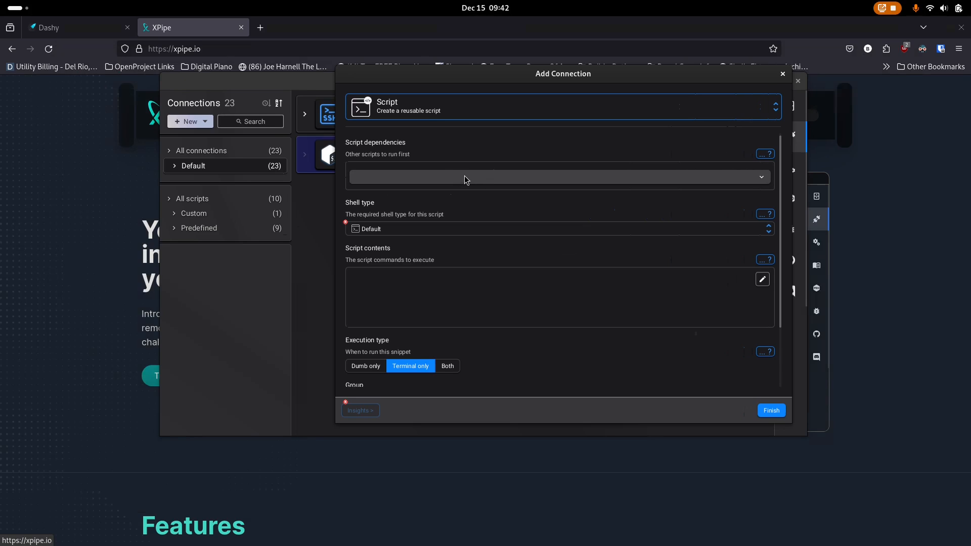
click(405, 234)
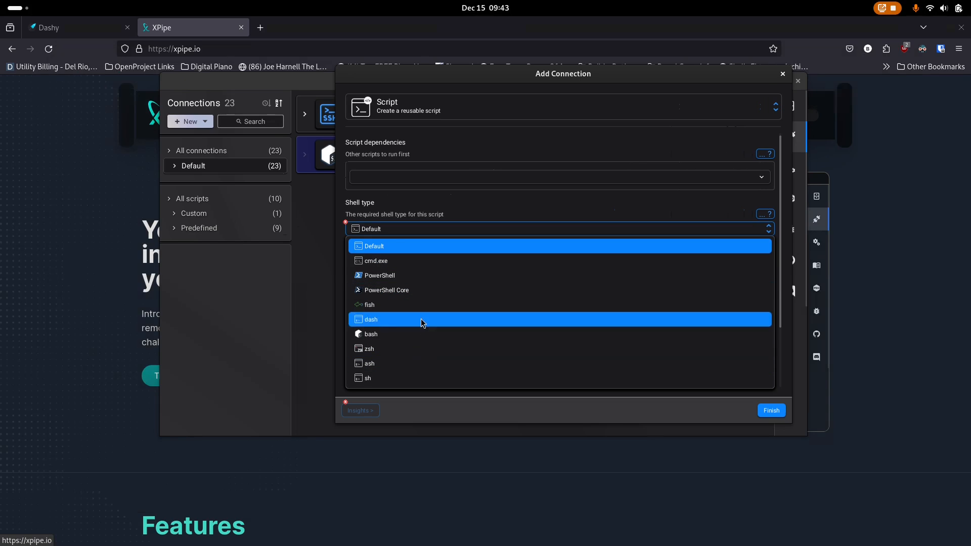
click(433, 234)
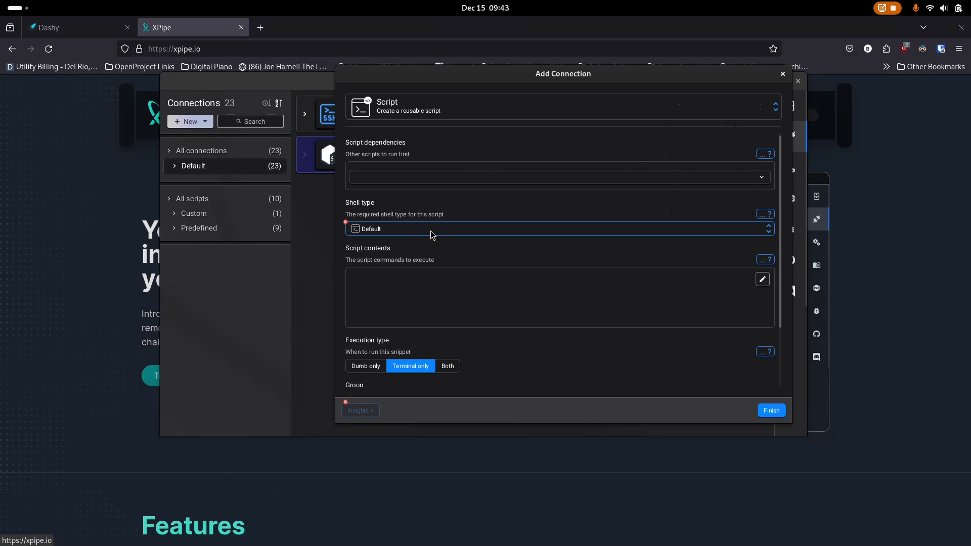
click(391, 282)
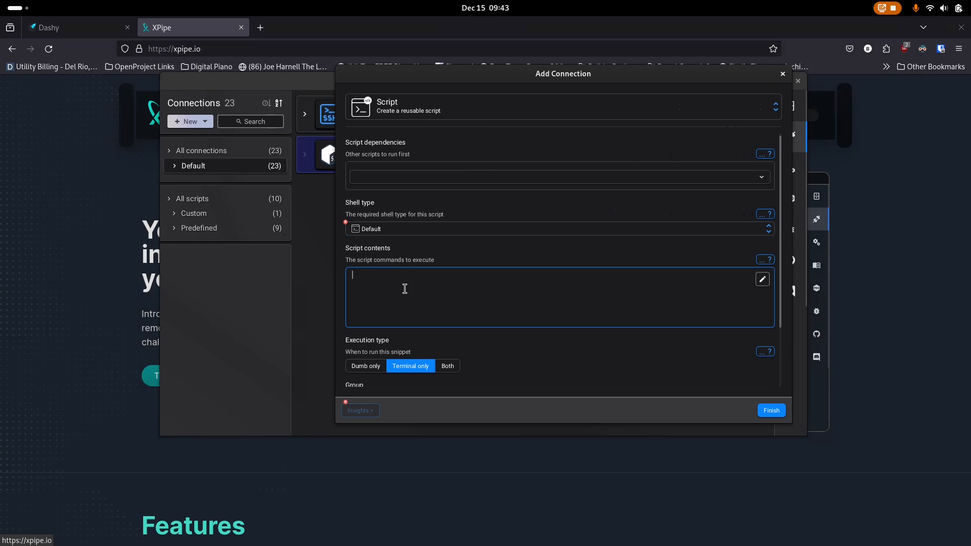
click(378, 367)
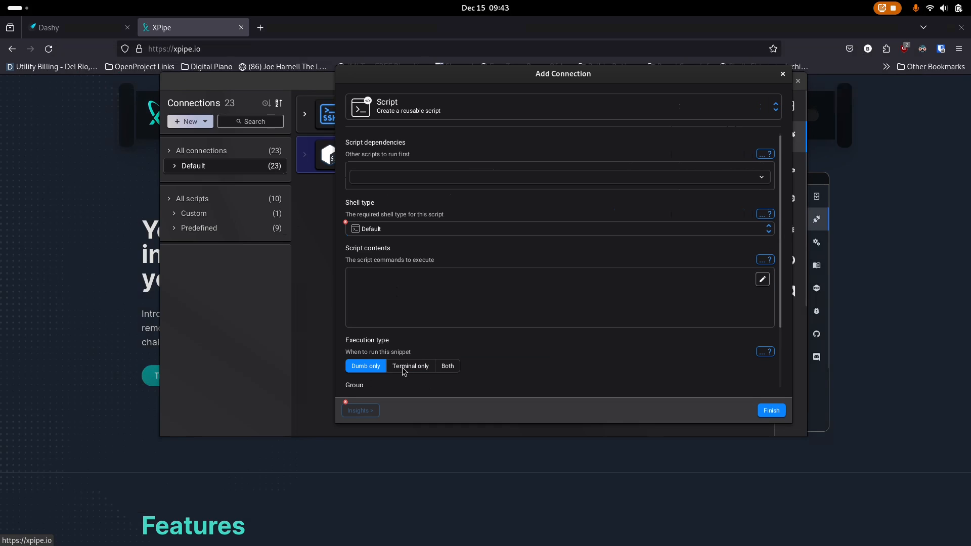
click(405, 371)
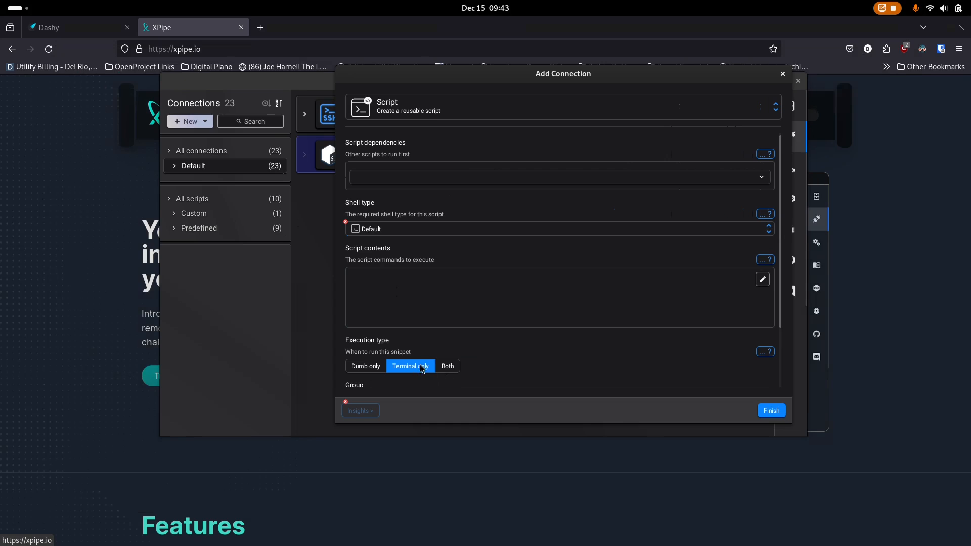
- Review the script's group choices and connection name field, and close the form without saving the script
scroll(489, 328, down, 3)
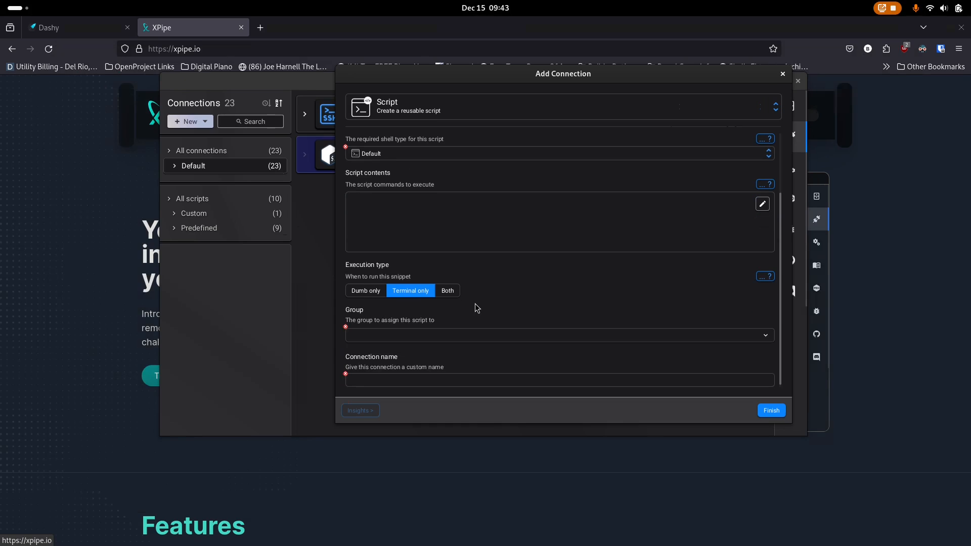
click(365, 337)
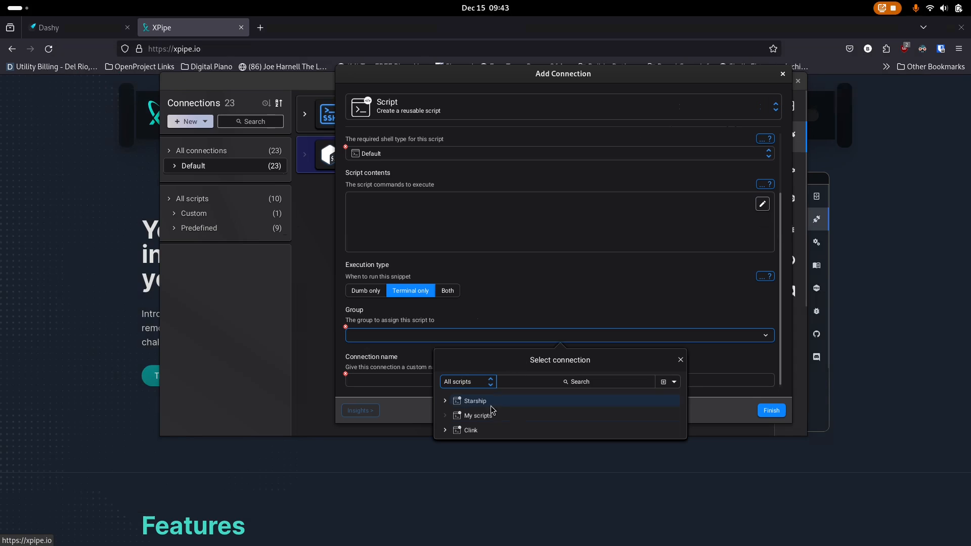
click(501, 296)
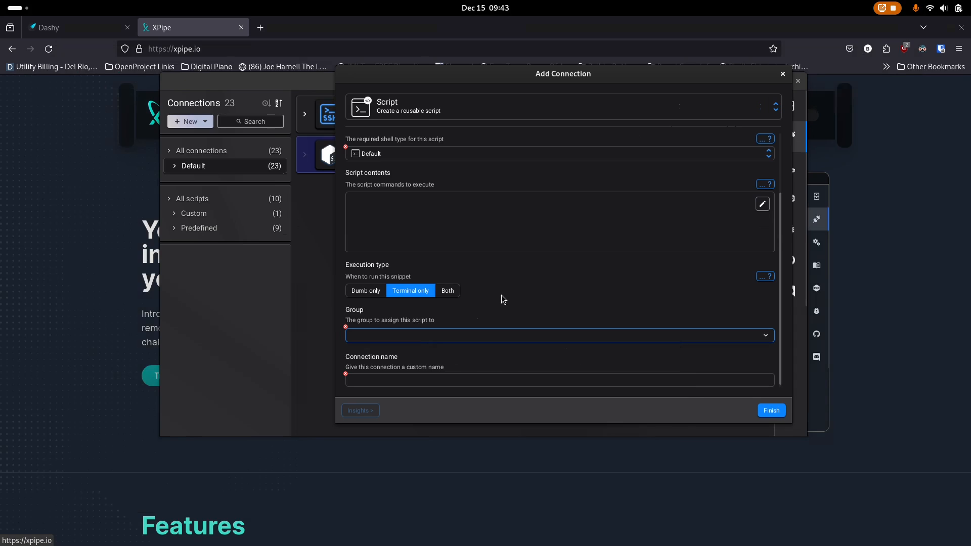
click(401, 379)
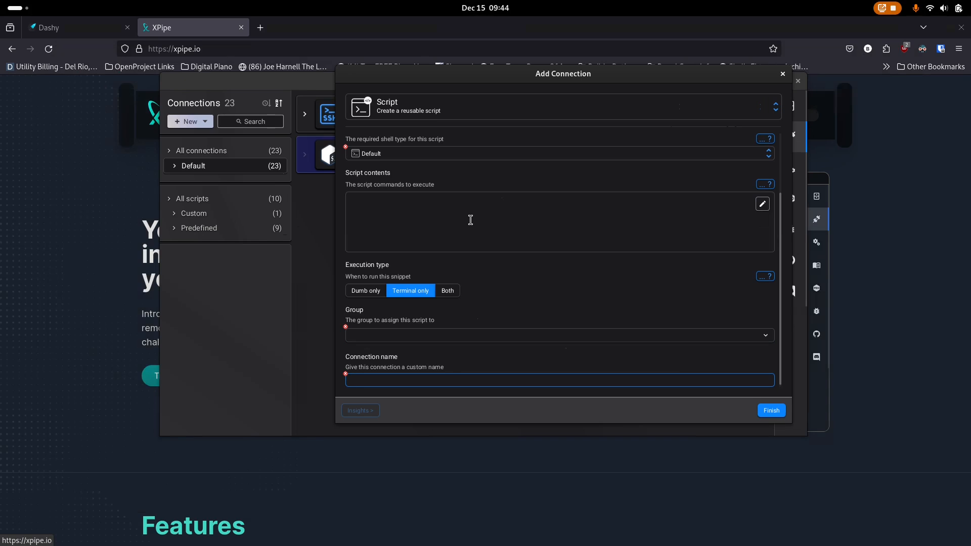
scroll(482, 236, up, 3)
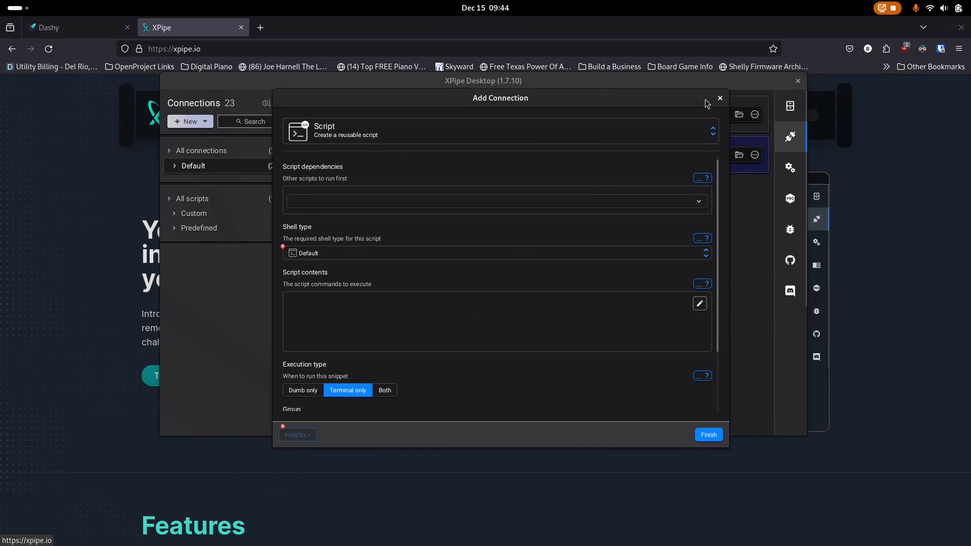
click(719, 98)
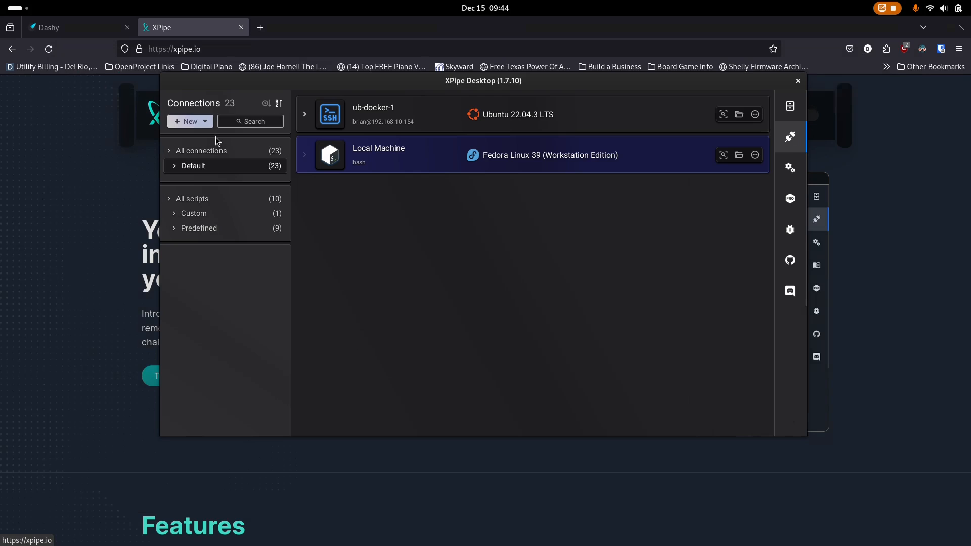
- Start a new remote SSH connection with host 192.168.10.42 and enter the account's username
click(206, 123)
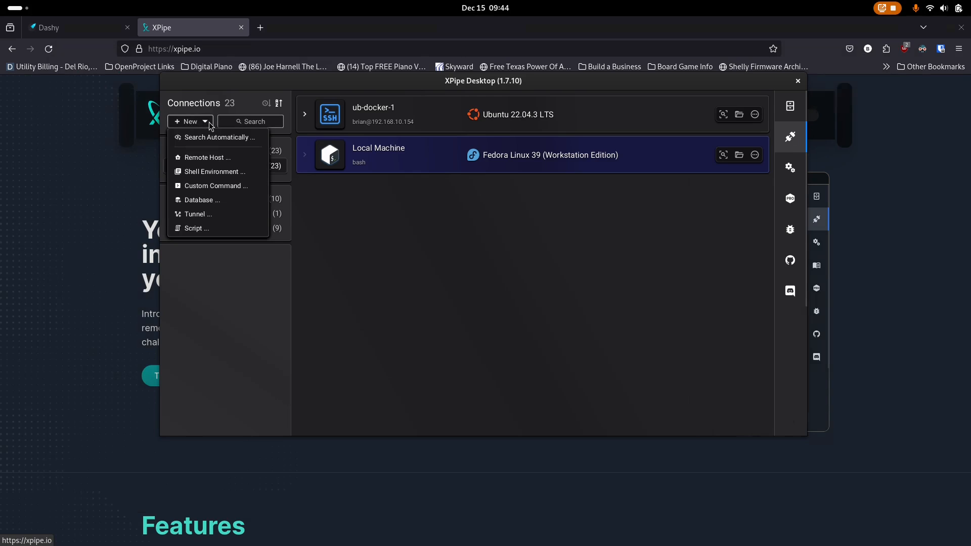
click(222, 157)
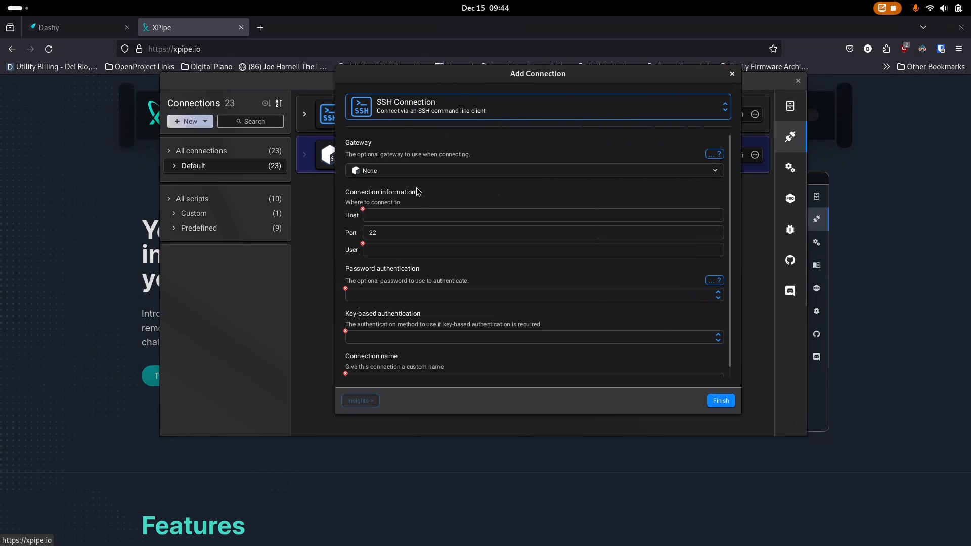
click(415, 218)
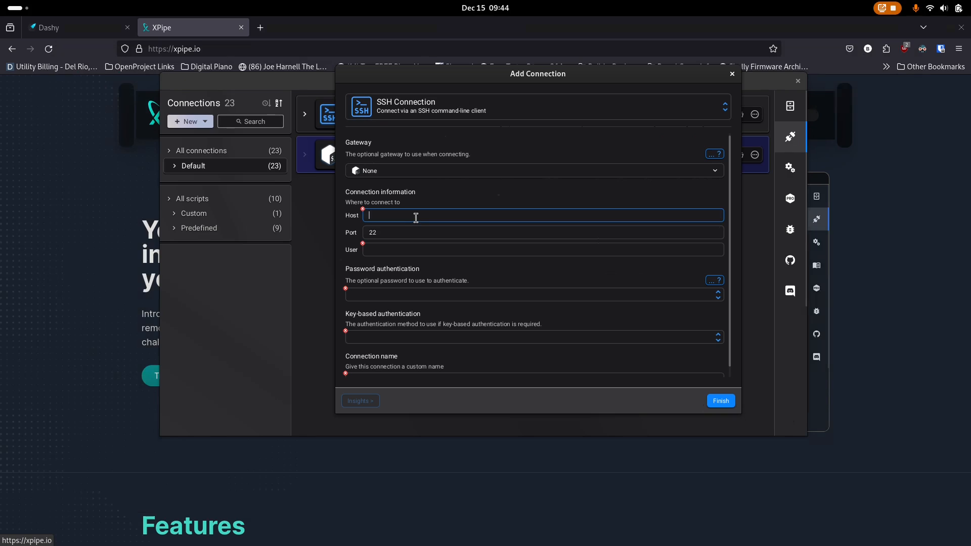
text(192.168.10.42)
click(423, 250)
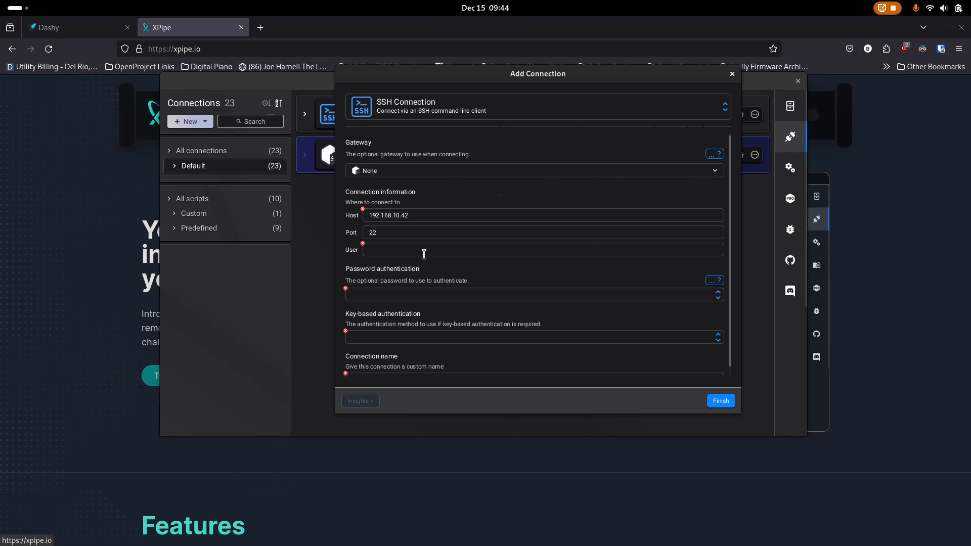
text(br)
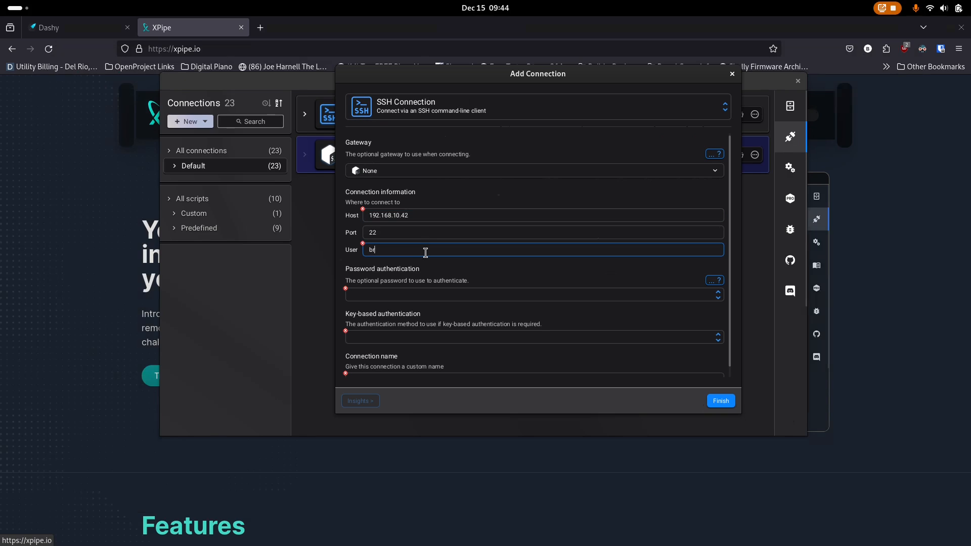
text(ian)
- Enter the account password for password authentication, set key-based authentication to None, and create the connection as ub-docker-2
click(418, 294)
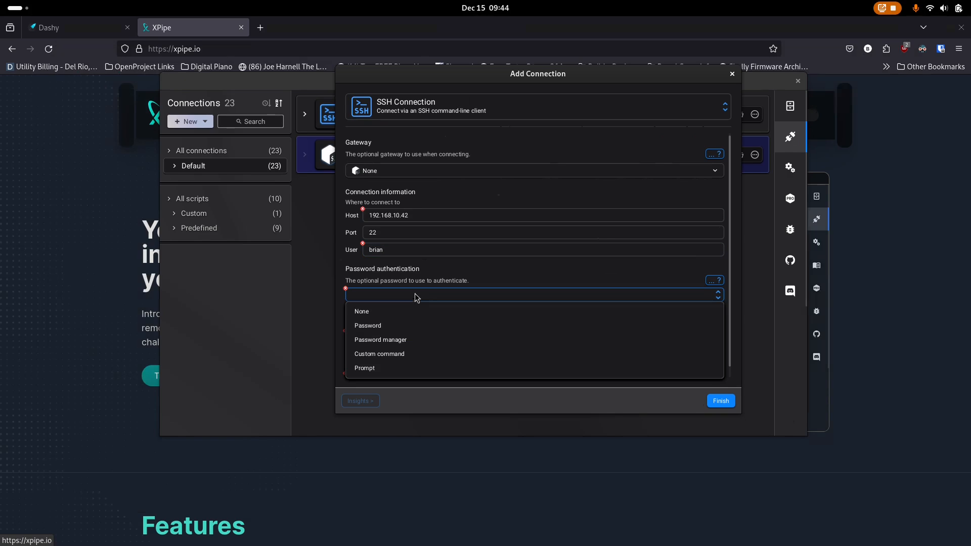
click(413, 322)
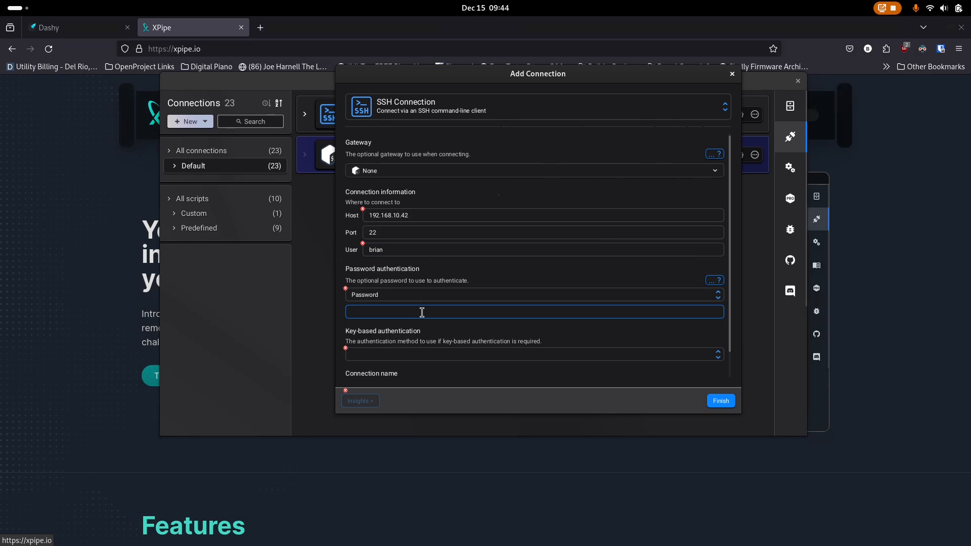
text(••••••••••)
click(411, 353)
click(414, 373)
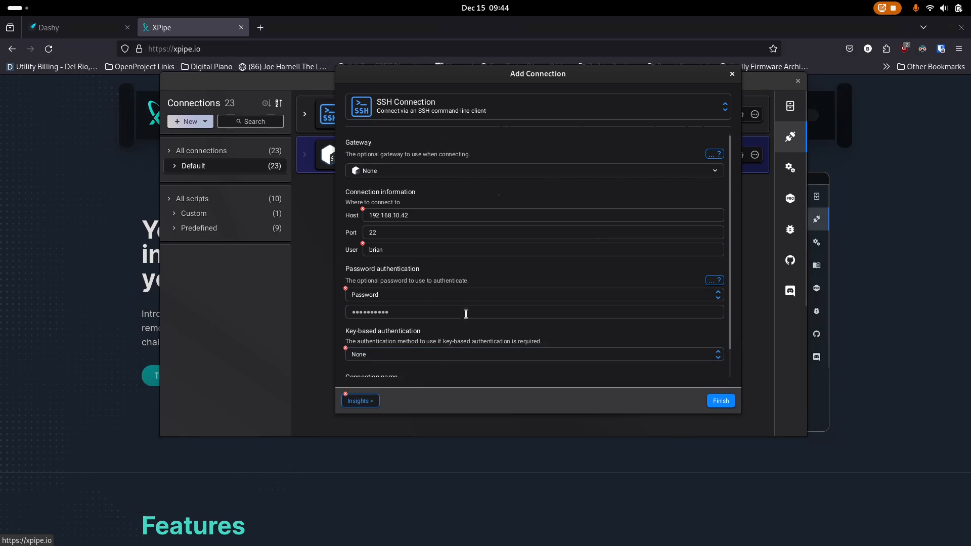
scroll(456, 322, down, 1)
click(406, 371)
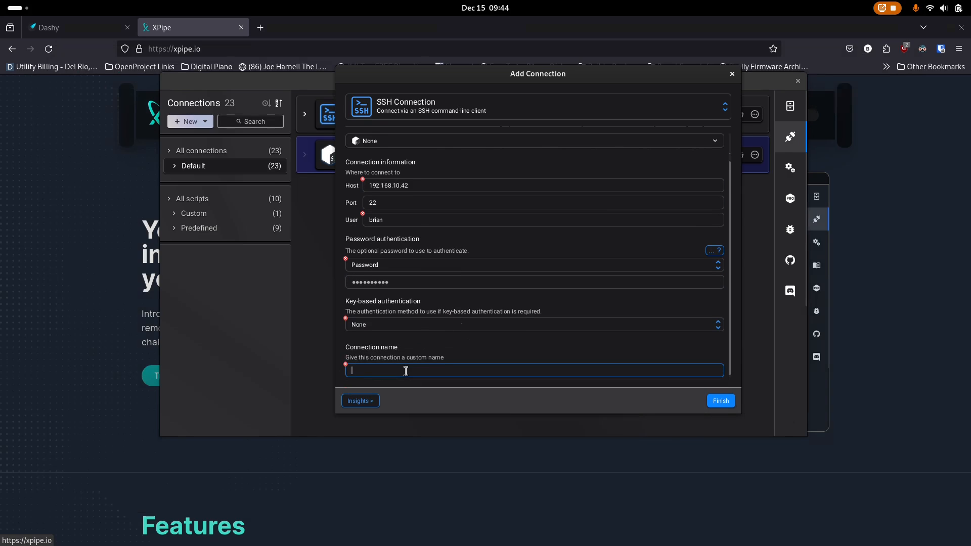
text(ub-docker-2)
click(718, 402)
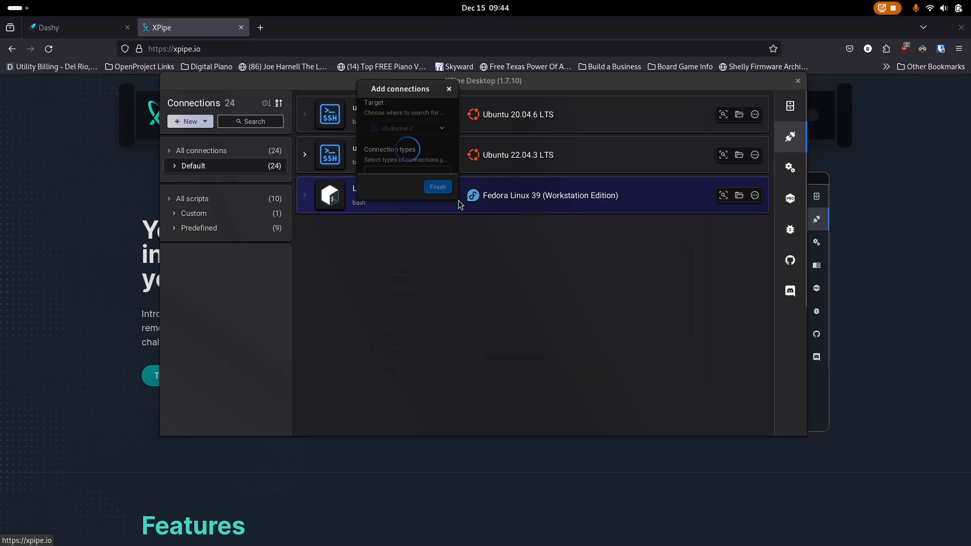
- Add all detected connection types for ub-docker-2 except the root shell environment and look through its Docker containers
drag(458, 201, 747, 393)
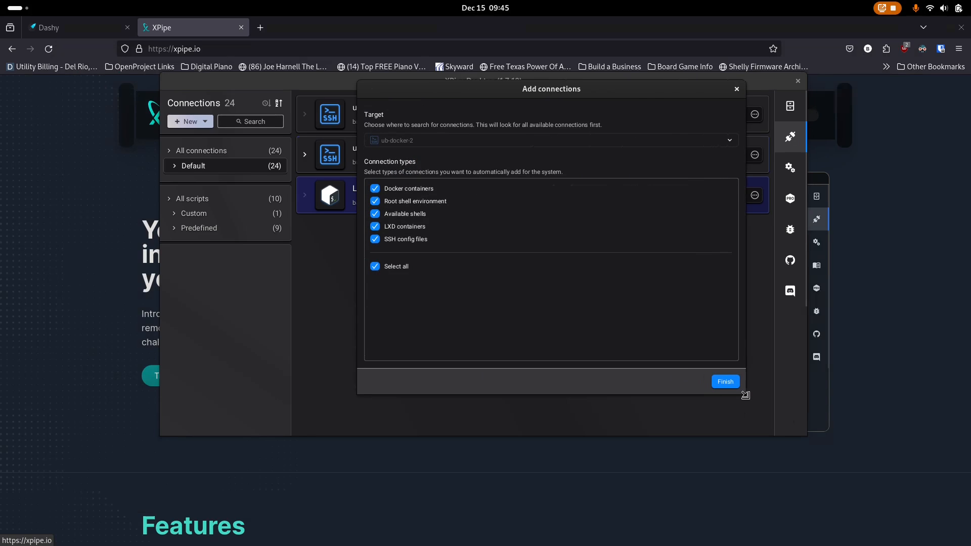
click(375, 201)
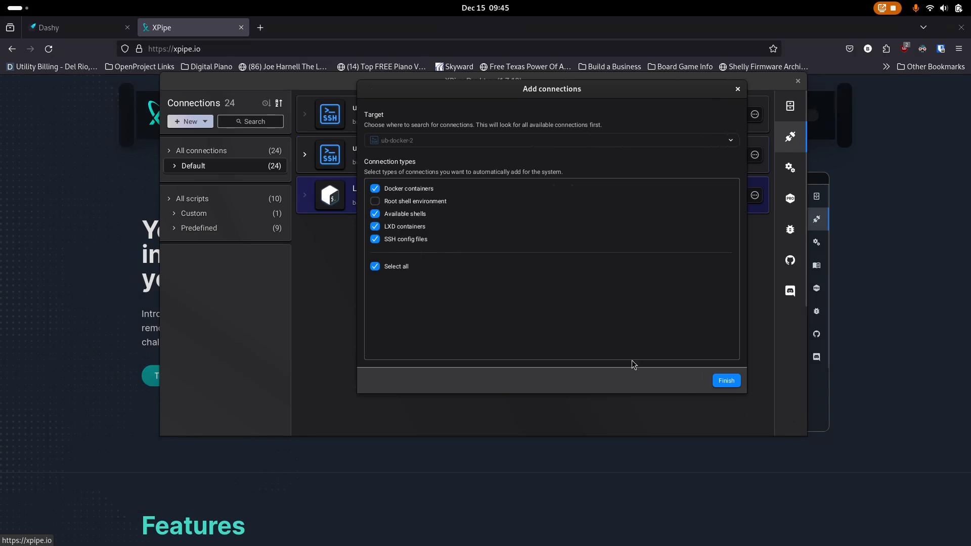
click(726, 381)
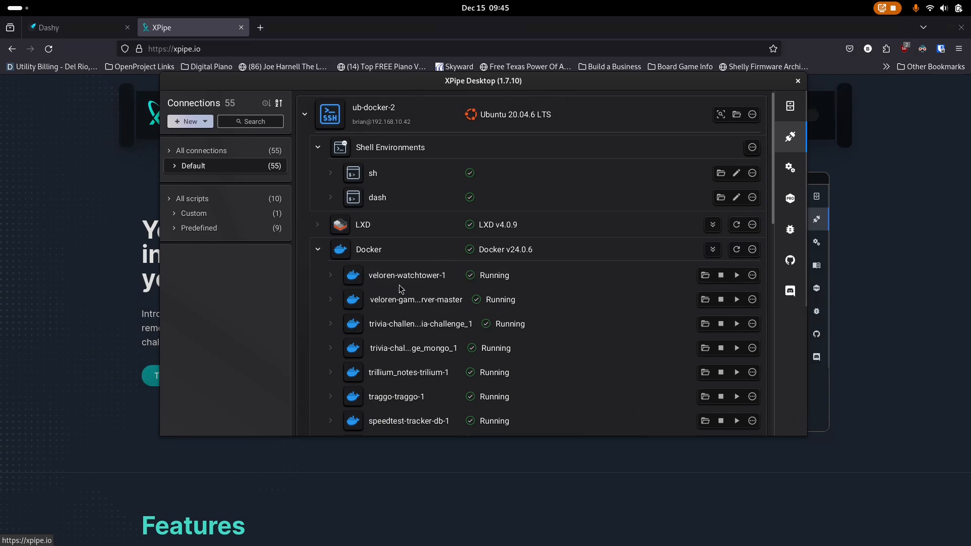
scroll(387, 324, down, 5)
scroll(384, 314, down, 10)
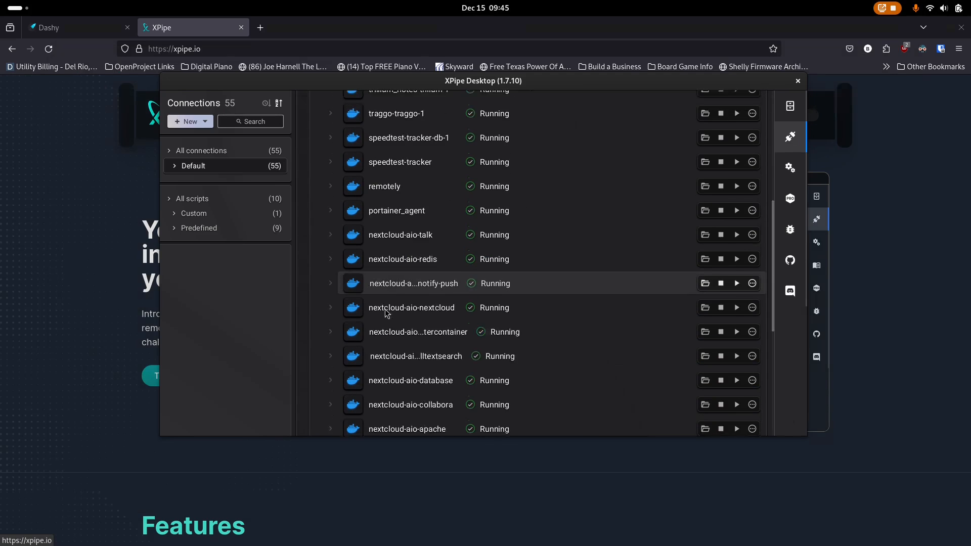
scroll(383, 307, down, 2)
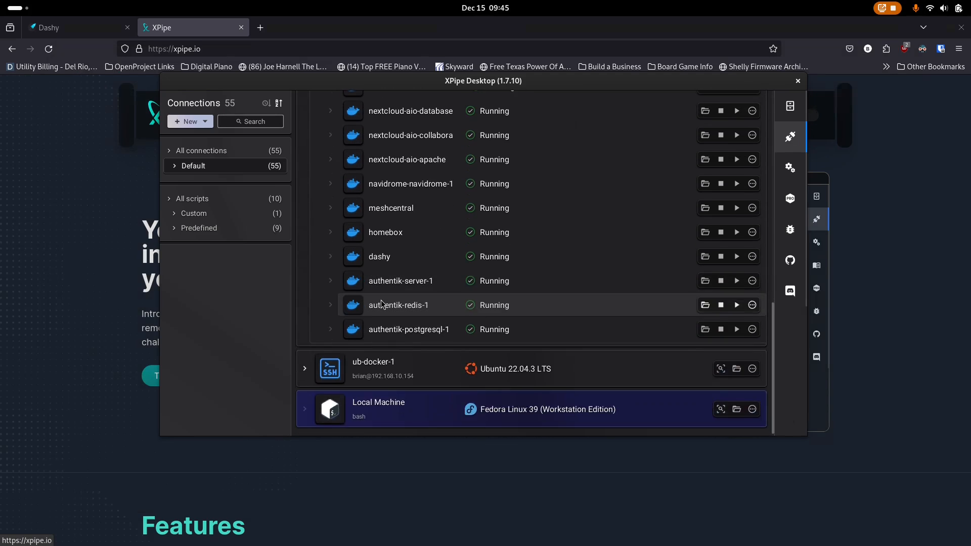
- Refresh the LXD entry under ub-docker-2 and collapse the host's Docker and Shell Environments groups
scroll(385, 263, up, 5)
scroll(387, 230, up, 12)
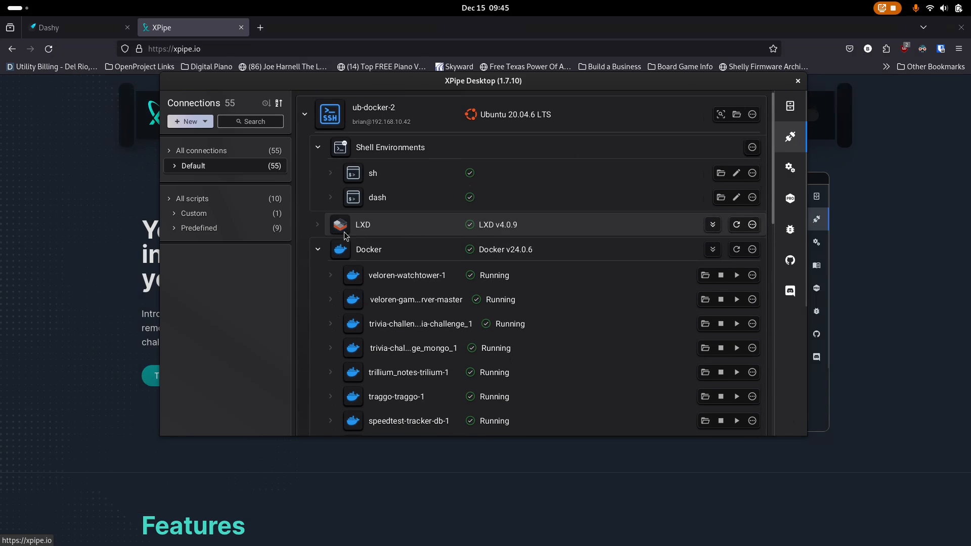
click(314, 250)
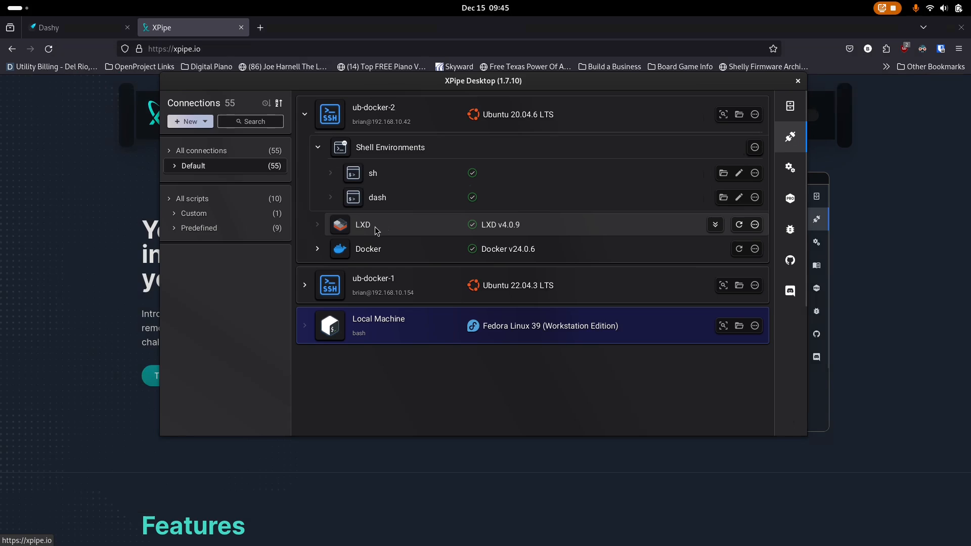
click(738, 226)
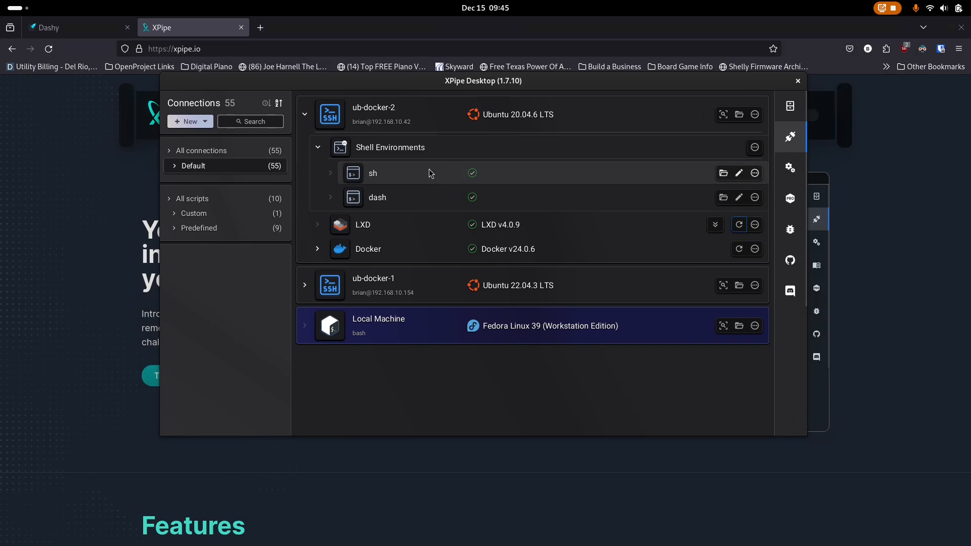
click(318, 148)
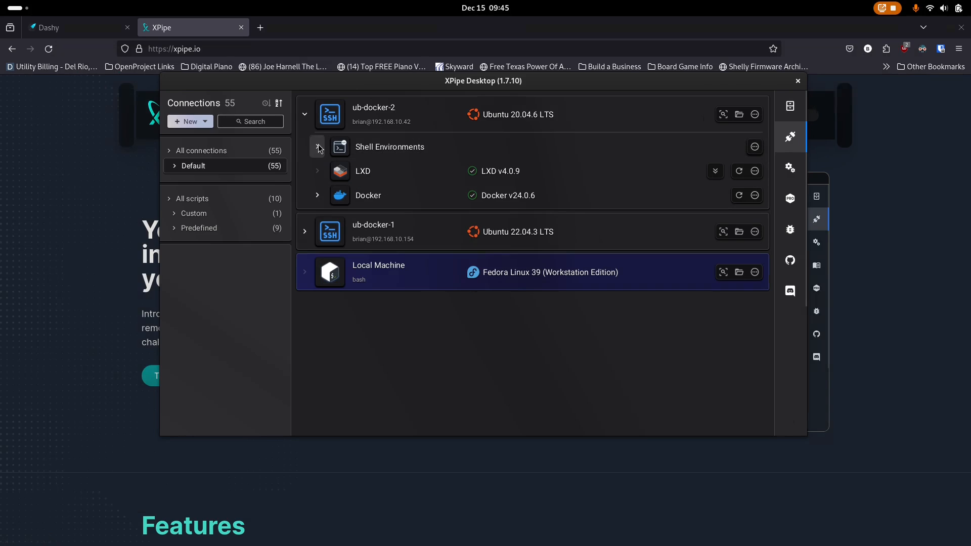
click(304, 117)
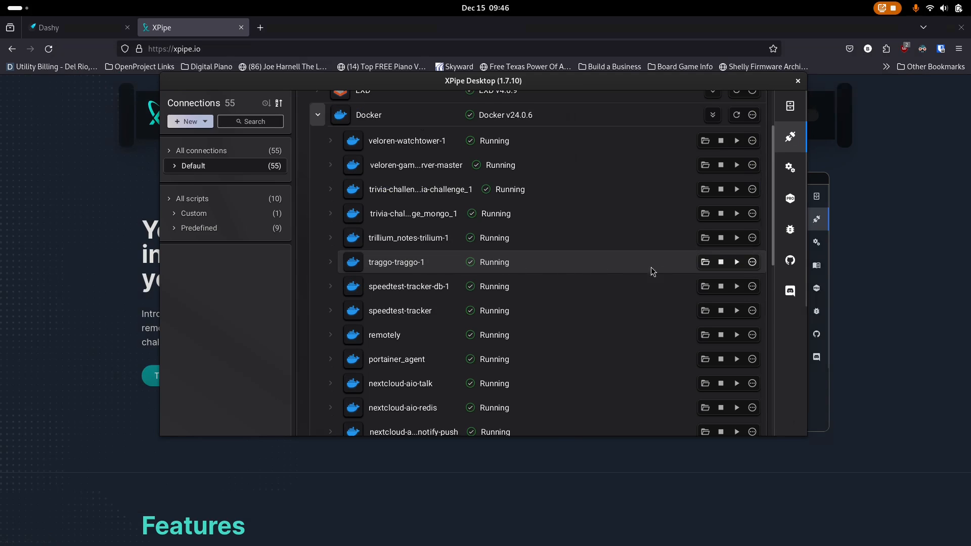
- Stop the traggo-traggo-1 container on ub-docker-2, start it again, and stop it once more
click(721, 262)
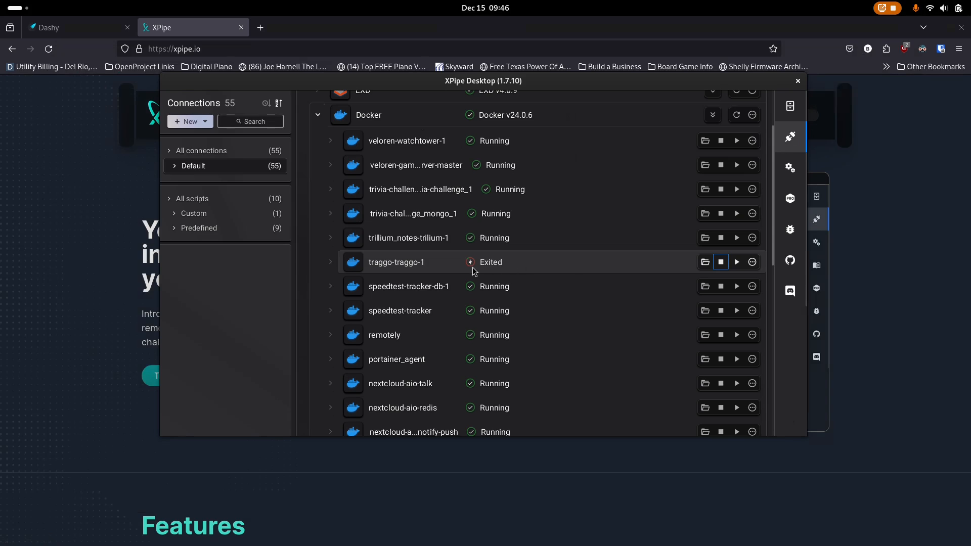
click(736, 263)
click(721, 262)
- Browse ub-docker-2's files from the account's home folder through docker to the traggo folder
scroll(547, 260, up, 3)
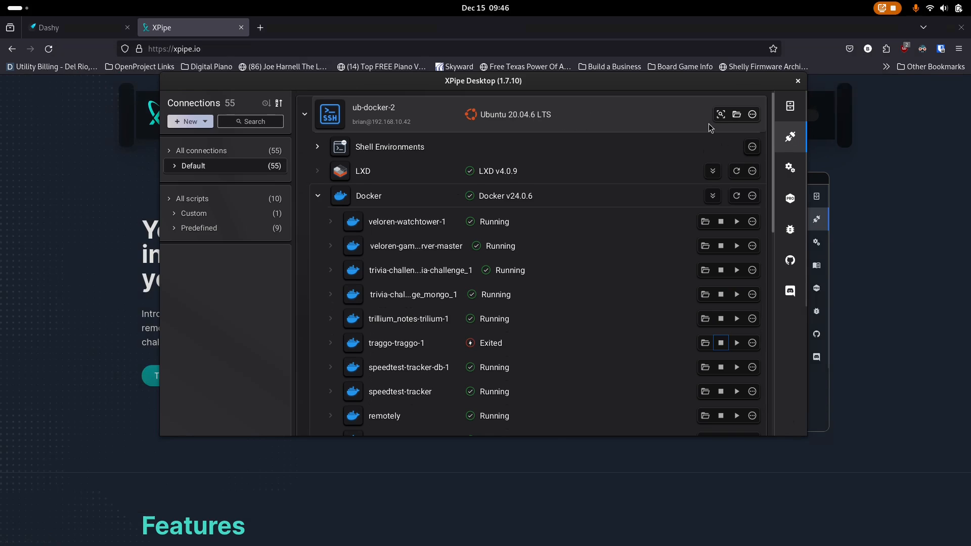
click(734, 117)
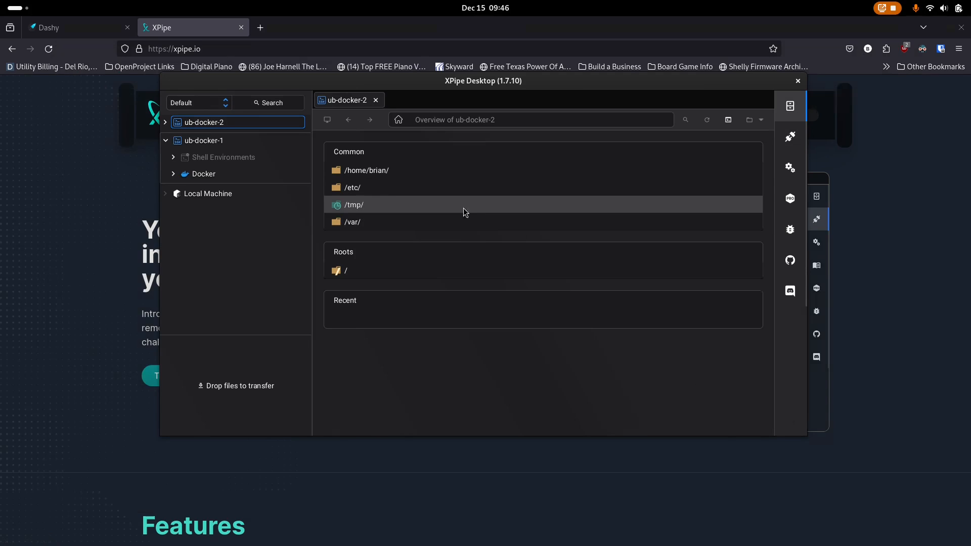
click(370, 171)
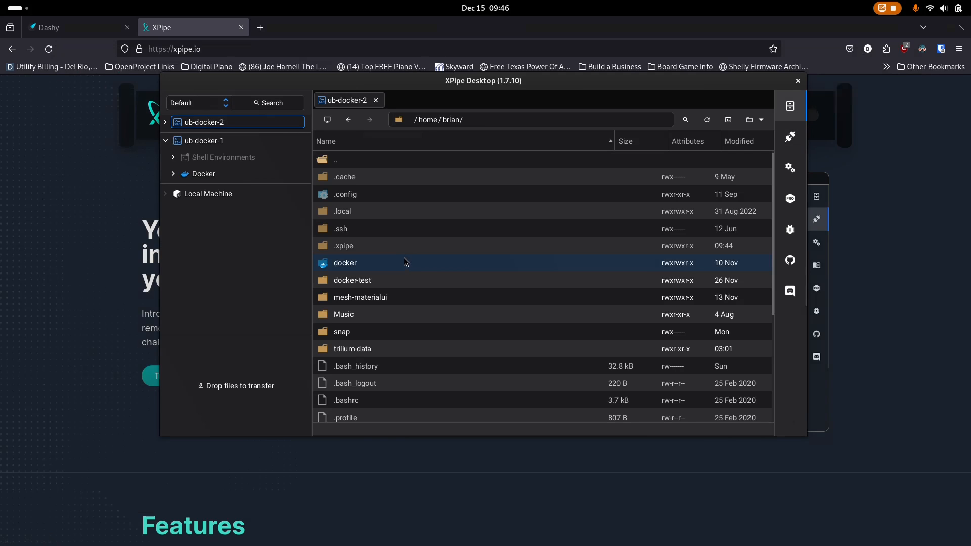
scroll(383, 287, down, 2)
double_click(405, 210)
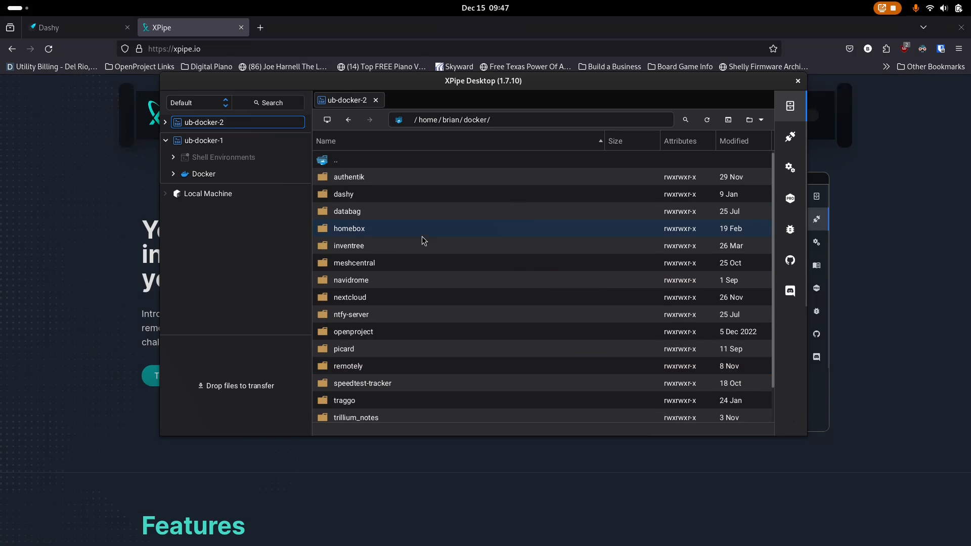
scroll(407, 299, down, 2)
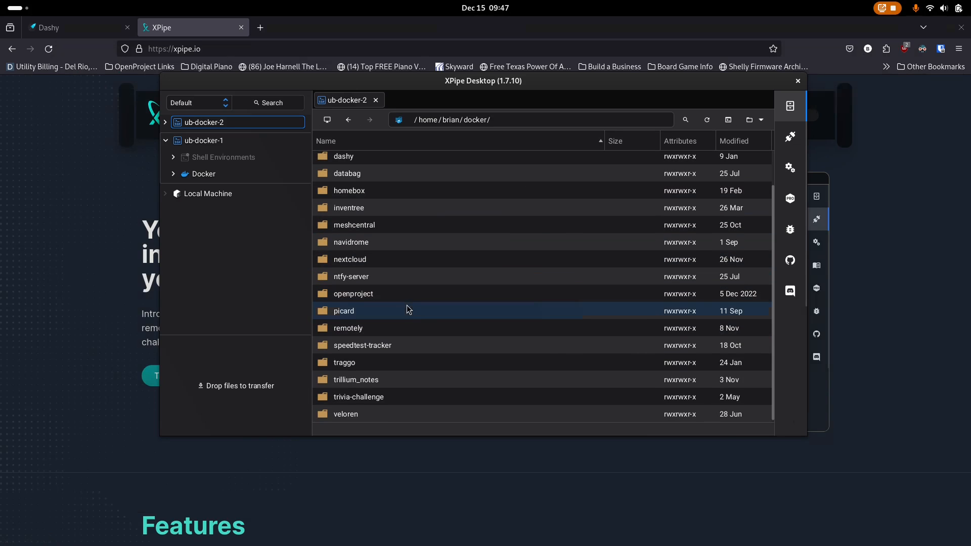
double_click(347, 364)
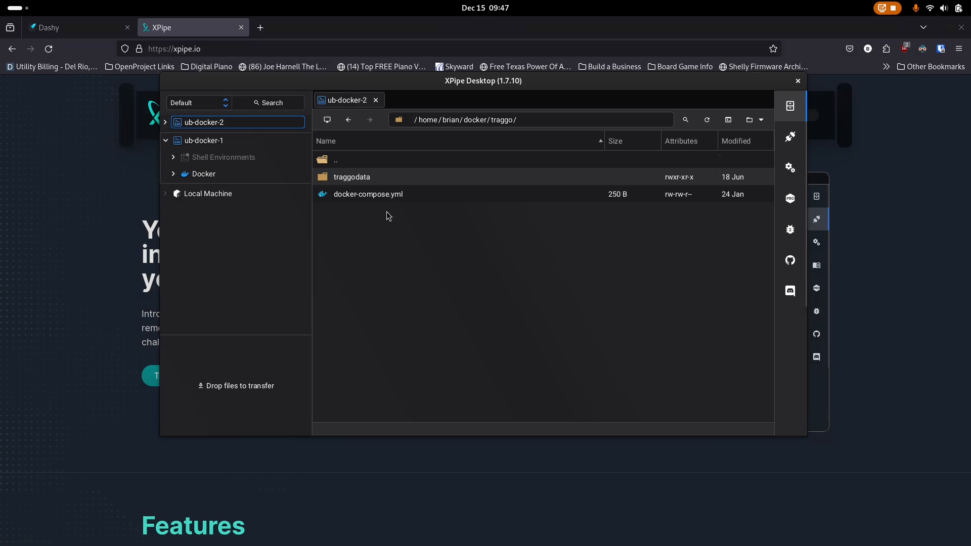
- Open traggo's docker-compose.yml with Gnome Text Editor, enlarge the editor window to view it, and close the editor
click(371, 197)
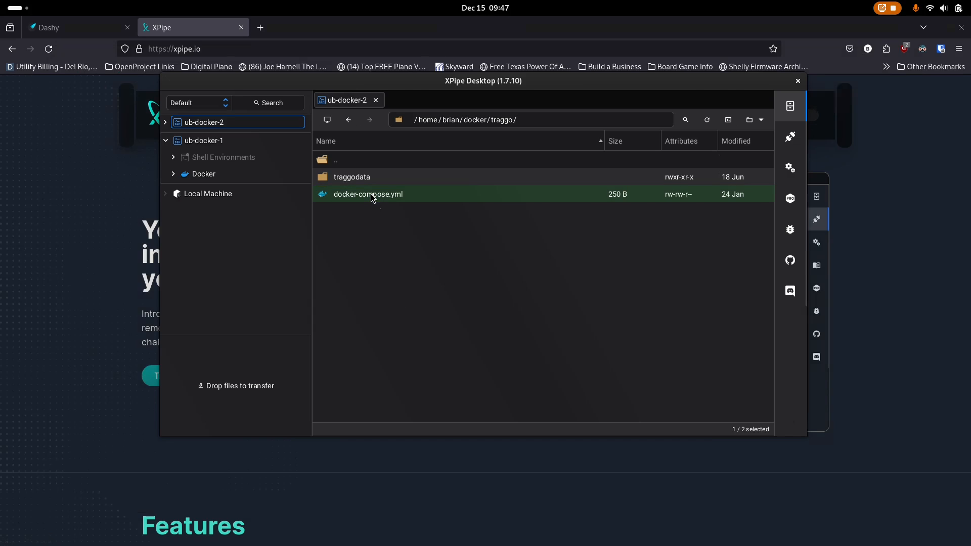
right_click(372, 198)
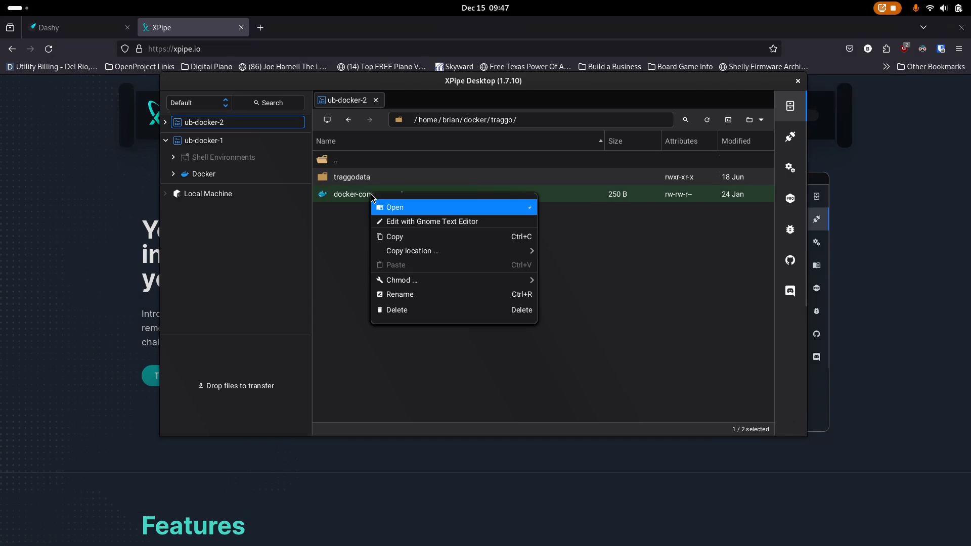
click(453, 222)
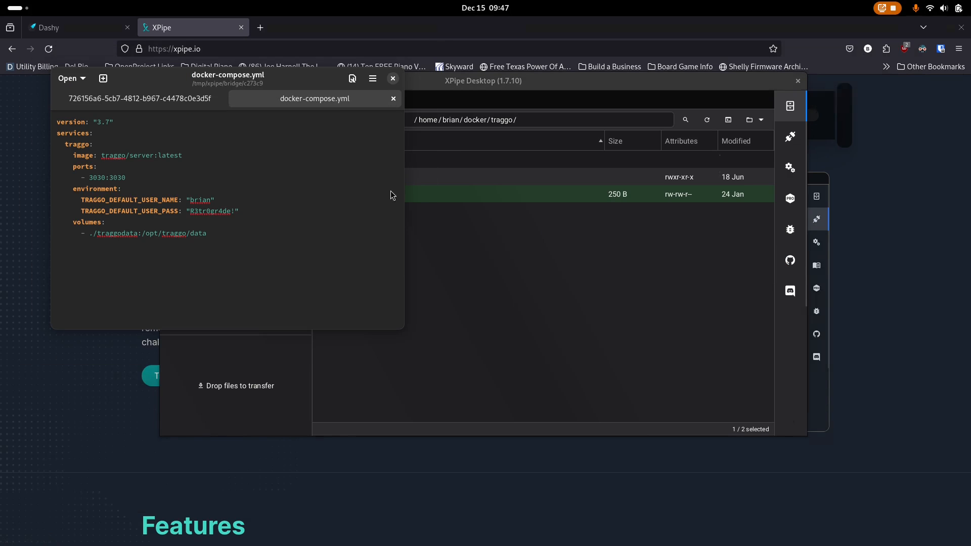
drag(289, 74, 489, 81)
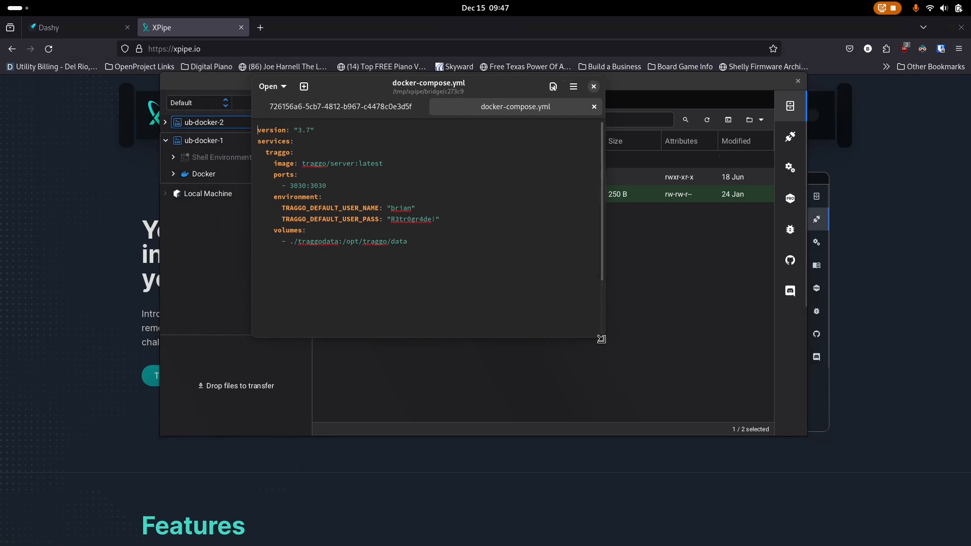
drag(601, 339, 734, 448)
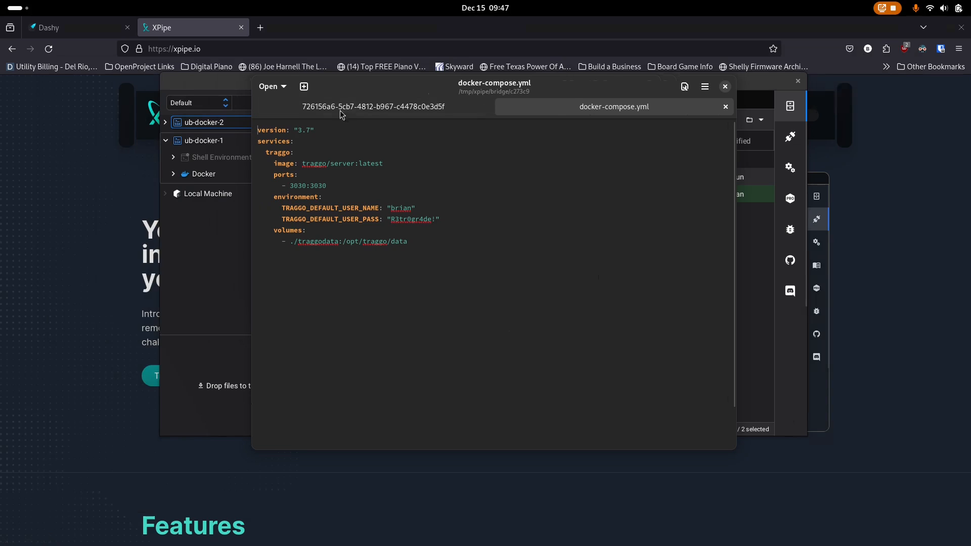
click(726, 106)
click(725, 86)
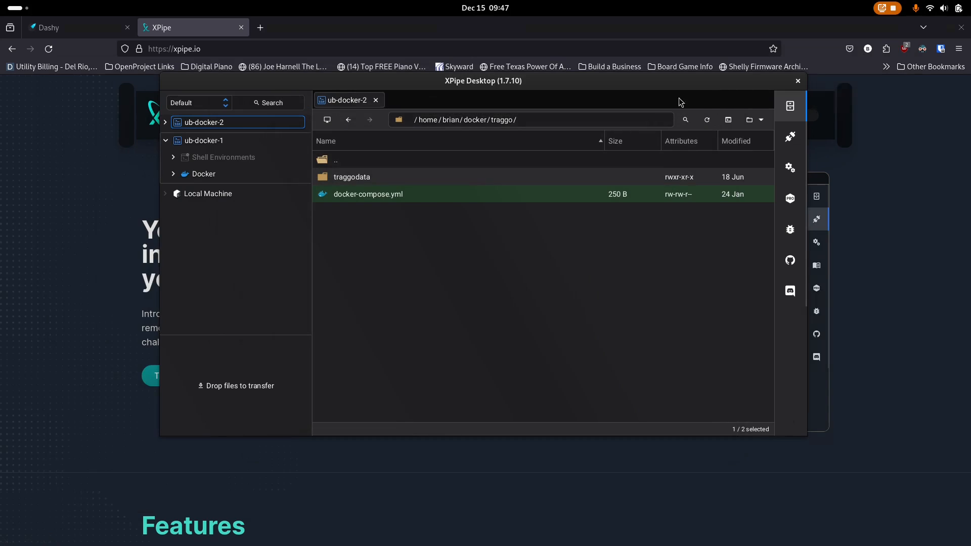
- Close the ub-docker-2 file browser and start the traggo-traggo-1 container from the connections list
click(376, 99)
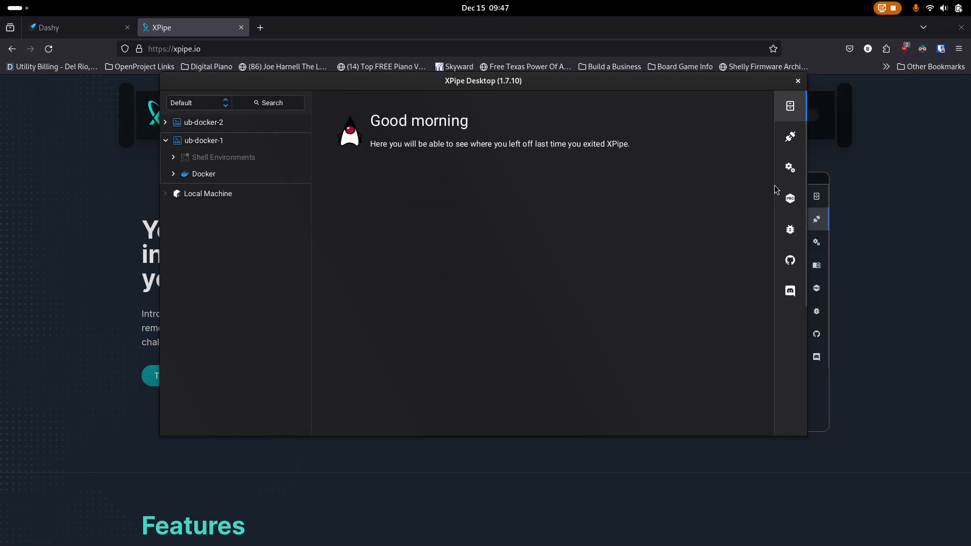
click(787, 144)
scroll(458, 236, down, 5)
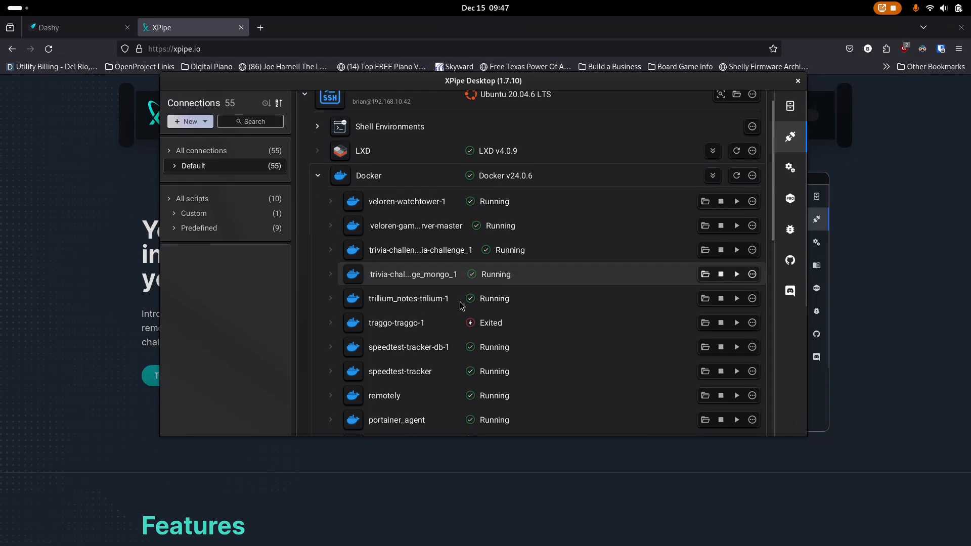
scroll(447, 310, down, 1)
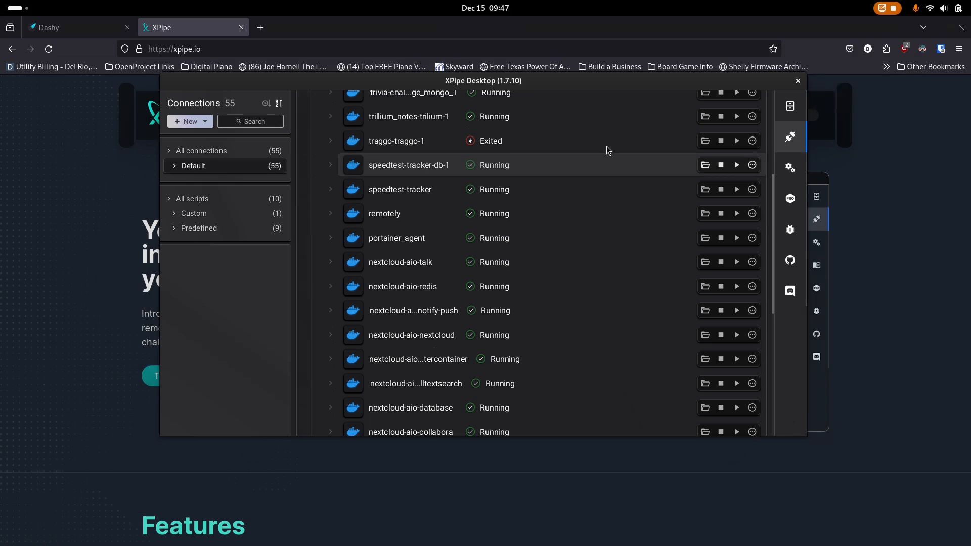
click(736, 140)
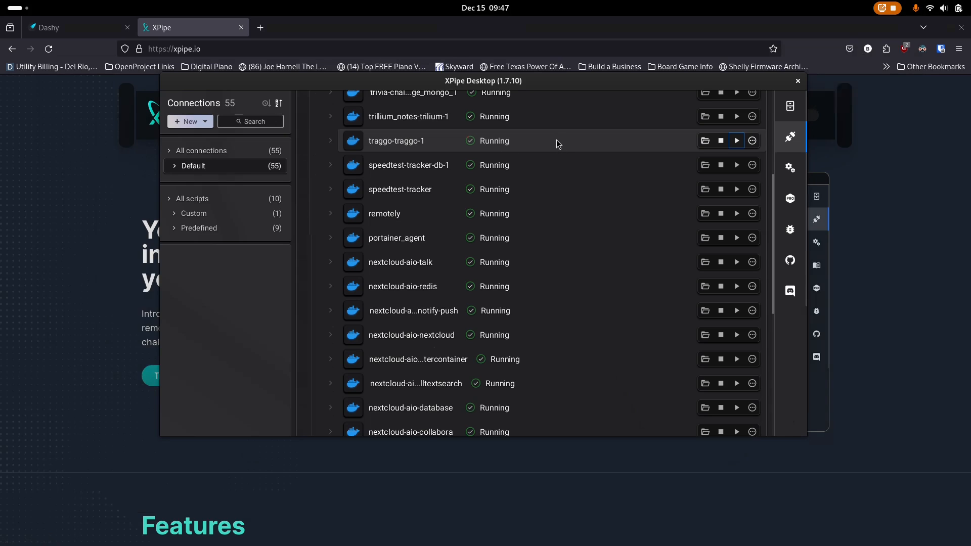
- Look through the remaining Docker containers on ub-docker-2 and collapse the host's entry
scroll(591, 338, down, 5)
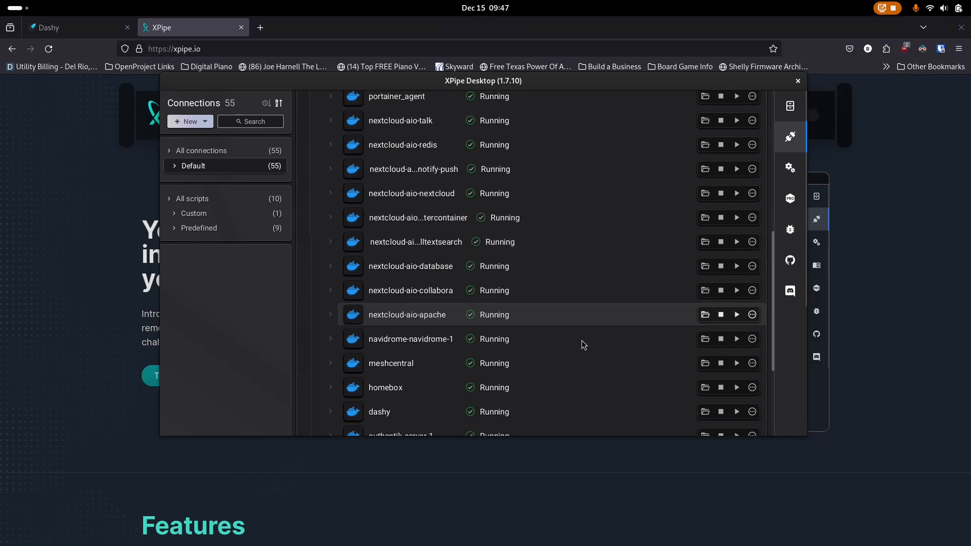
scroll(582, 341, down, 5)
scroll(577, 335, up, 8)
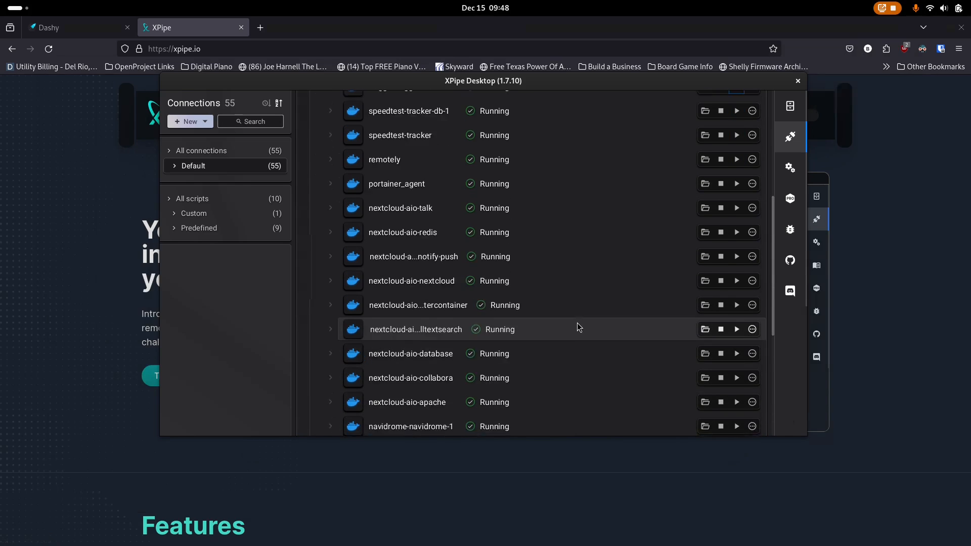
scroll(571, 326, up, 9)
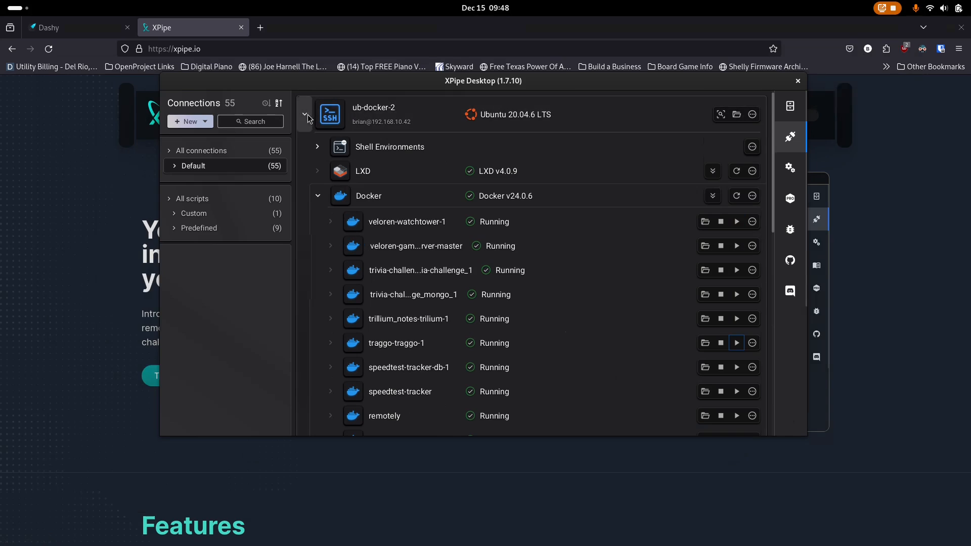
click(306, 116)
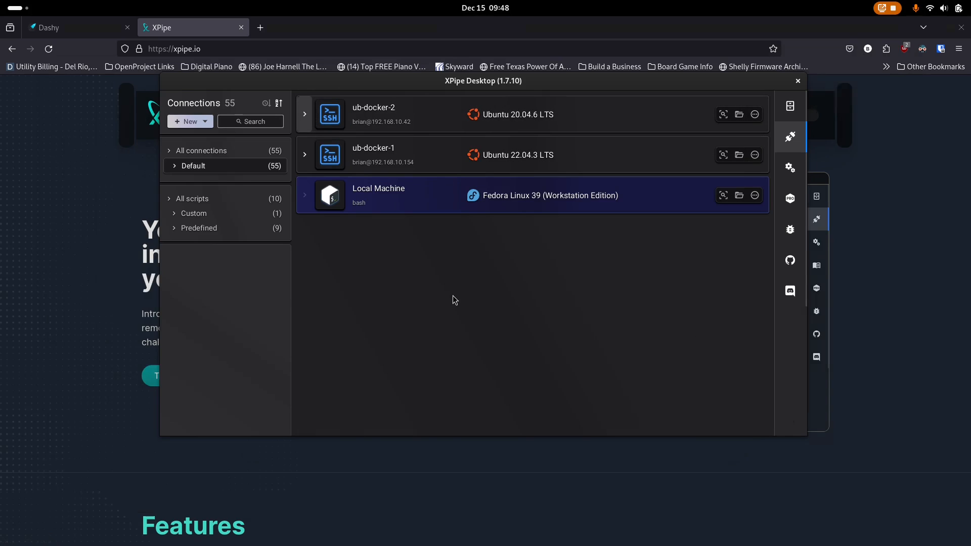